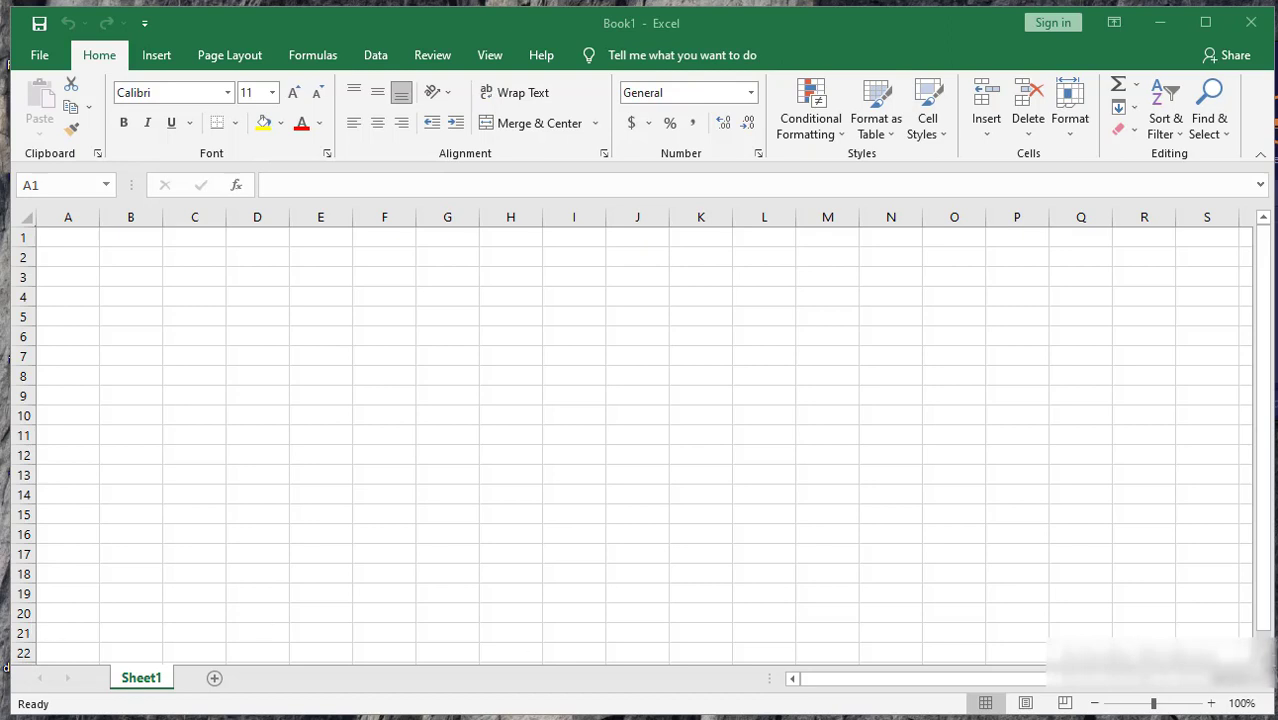
- Examine the blank worksheet's rows and columns, and view individual cells such as A1, J10 and M16
key("alt+Tab")
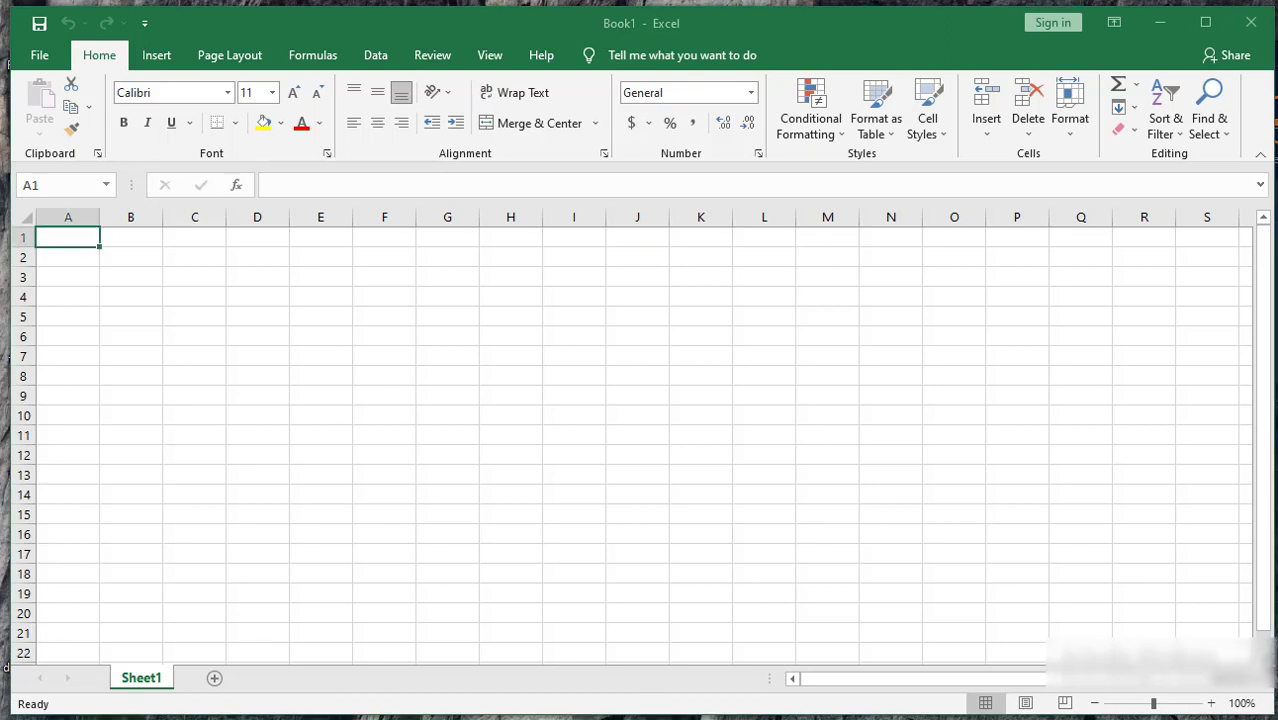
scroll(640, 445, "down", 2)
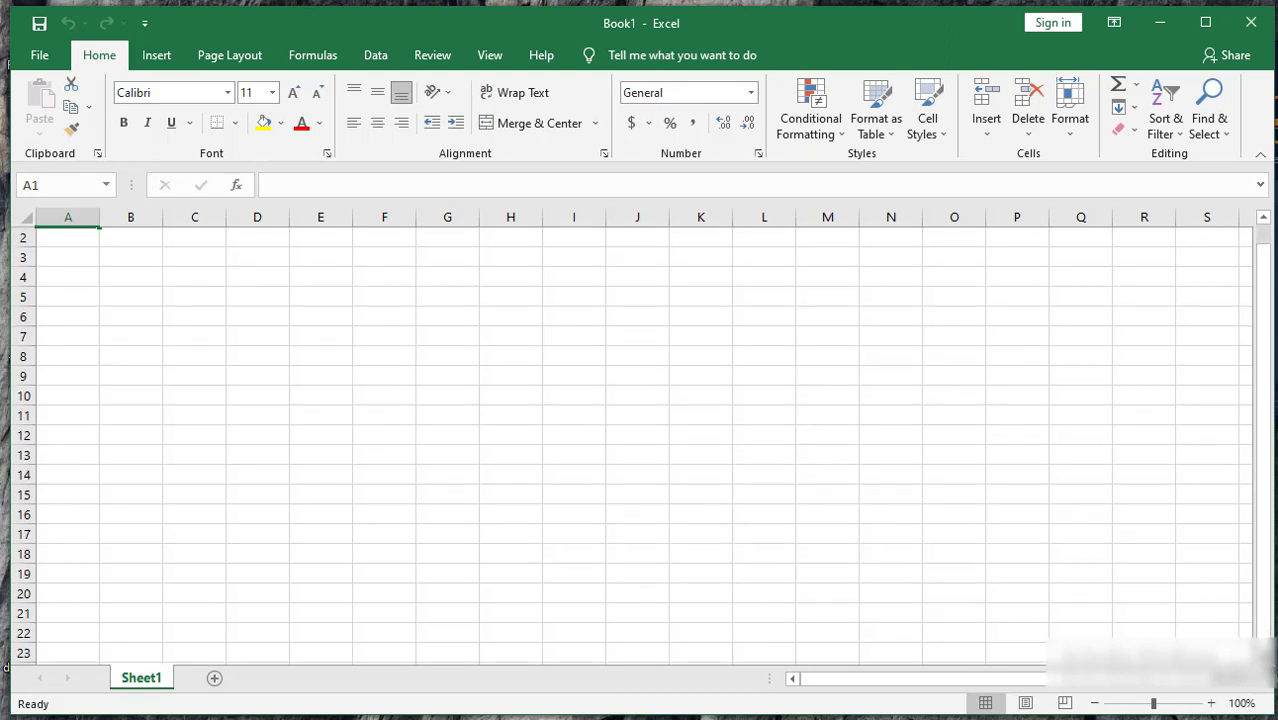
scroll(640, 445, "down", 2)
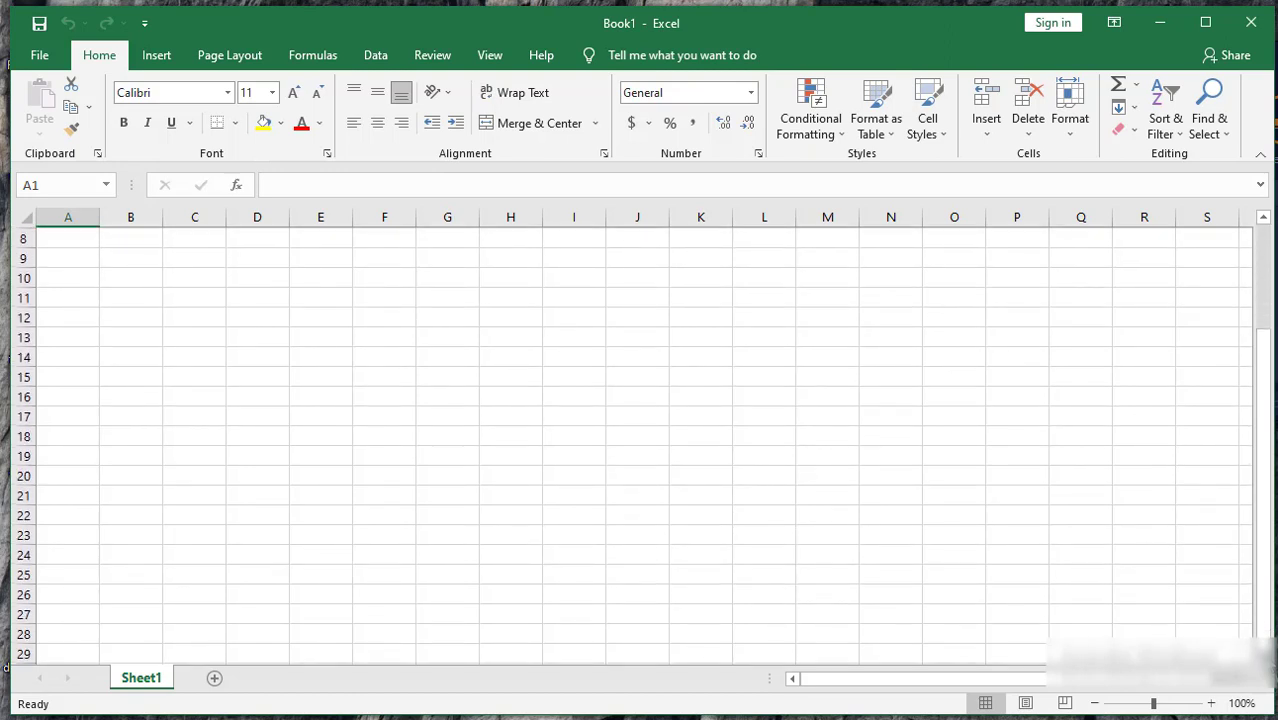
scroll(640, 445, "up", 4)
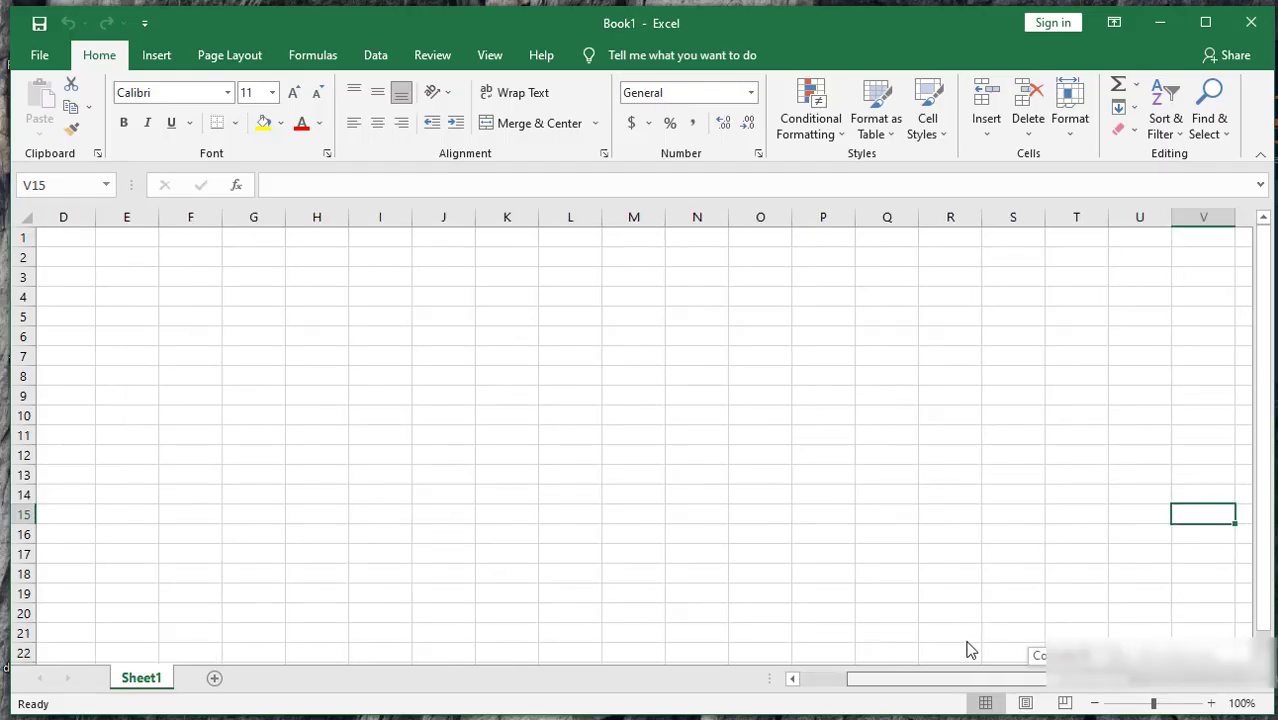
left_click_drag(979, 673, 1080, 686)
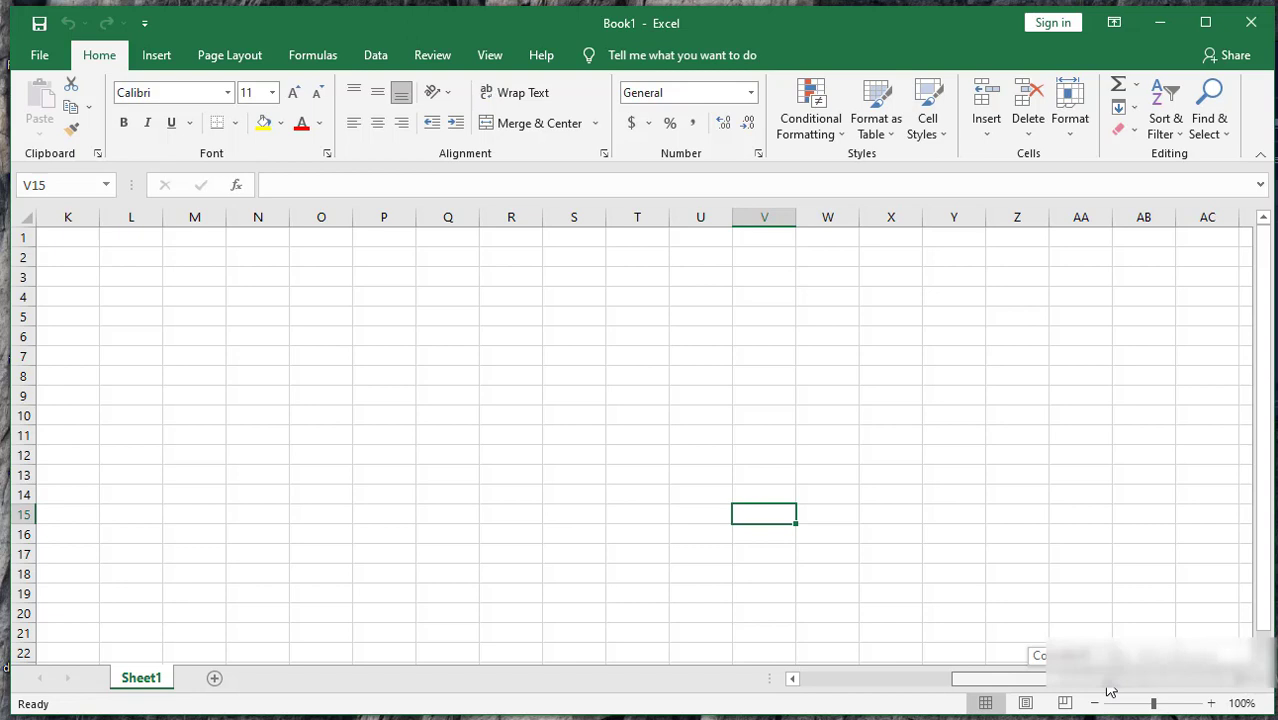
left_click_drag(1107, 686, 53, 413)
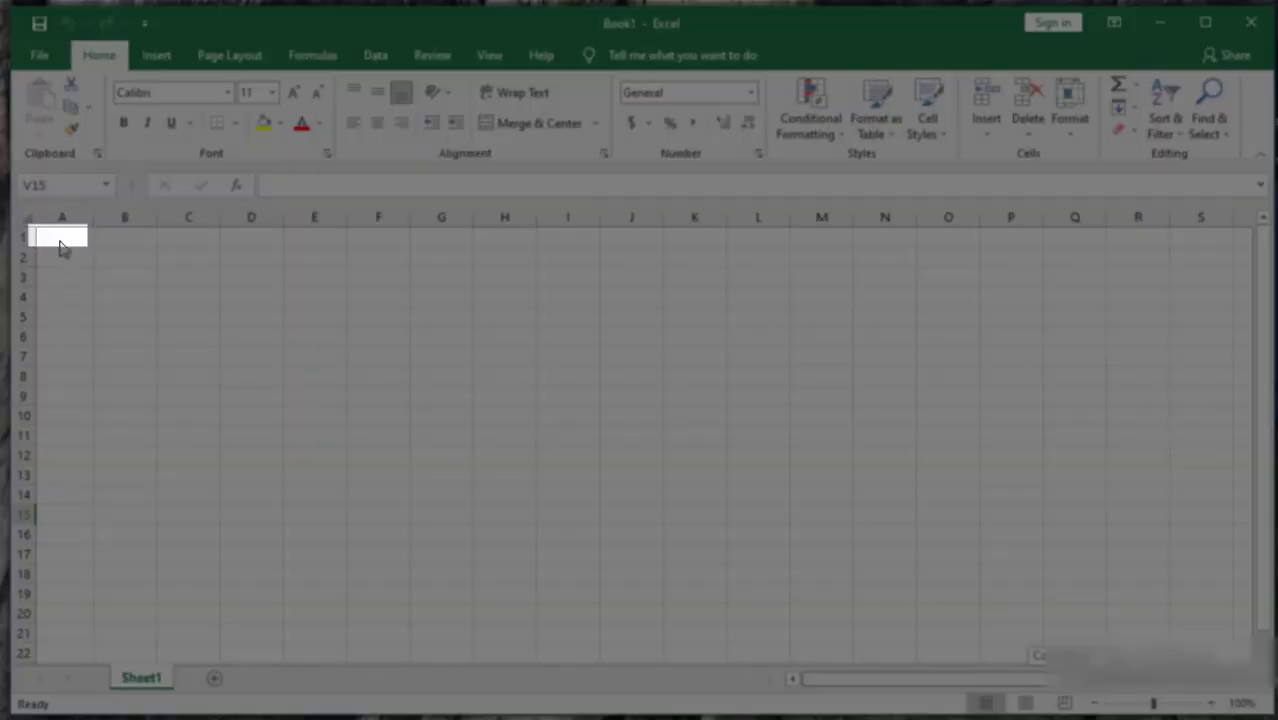
left_click(59, 239)
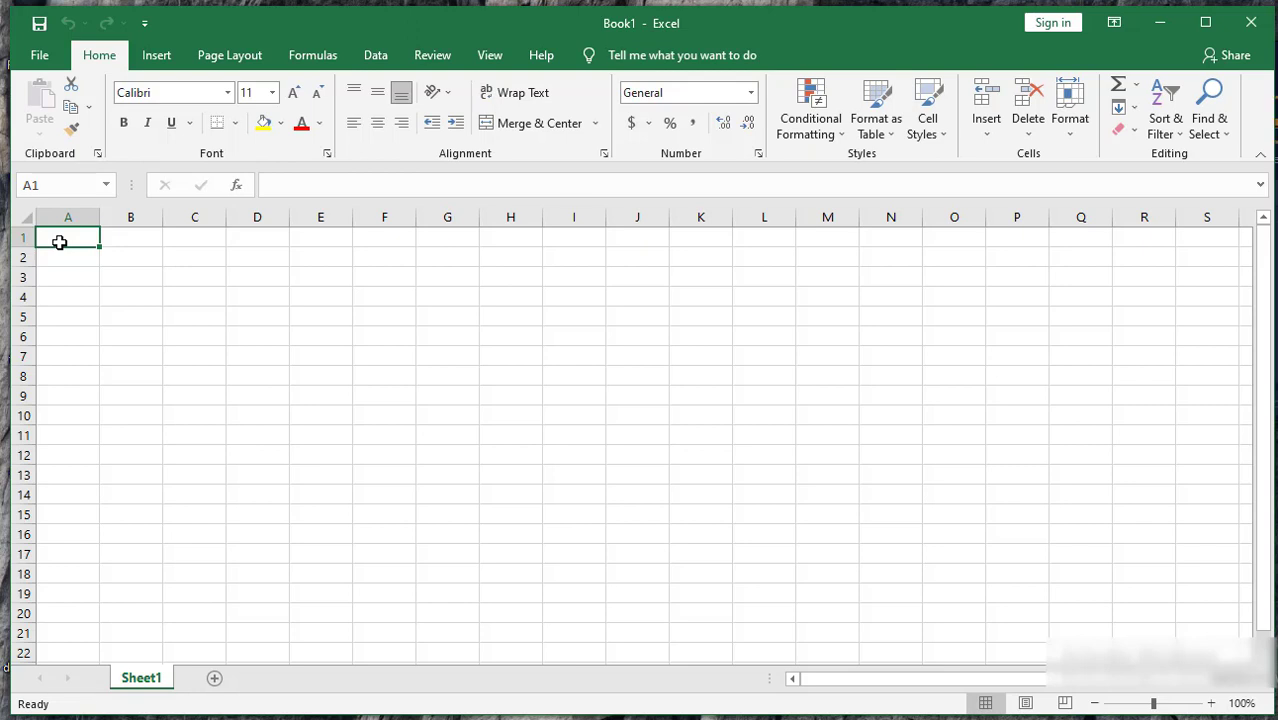
left_click(648, 423)
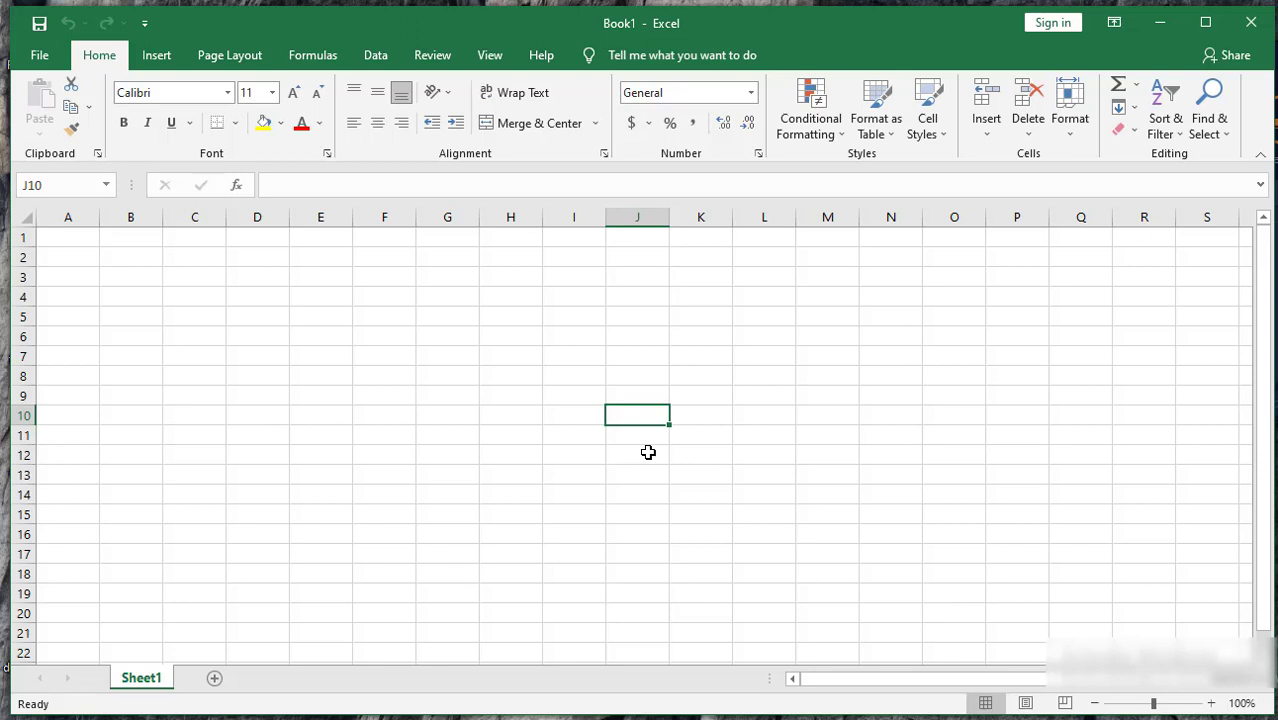
left_click(796, 537)
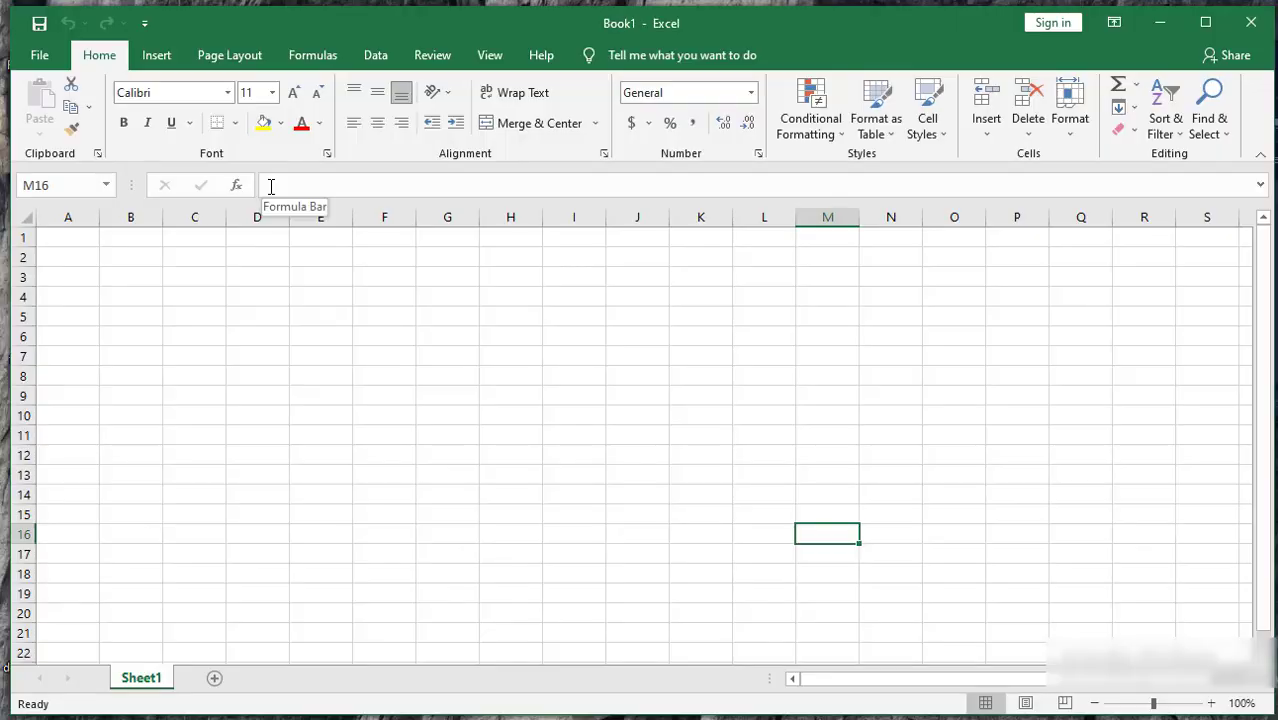
- Enter "dog" in cell D5 and discard the entry
left_click(261, 307)
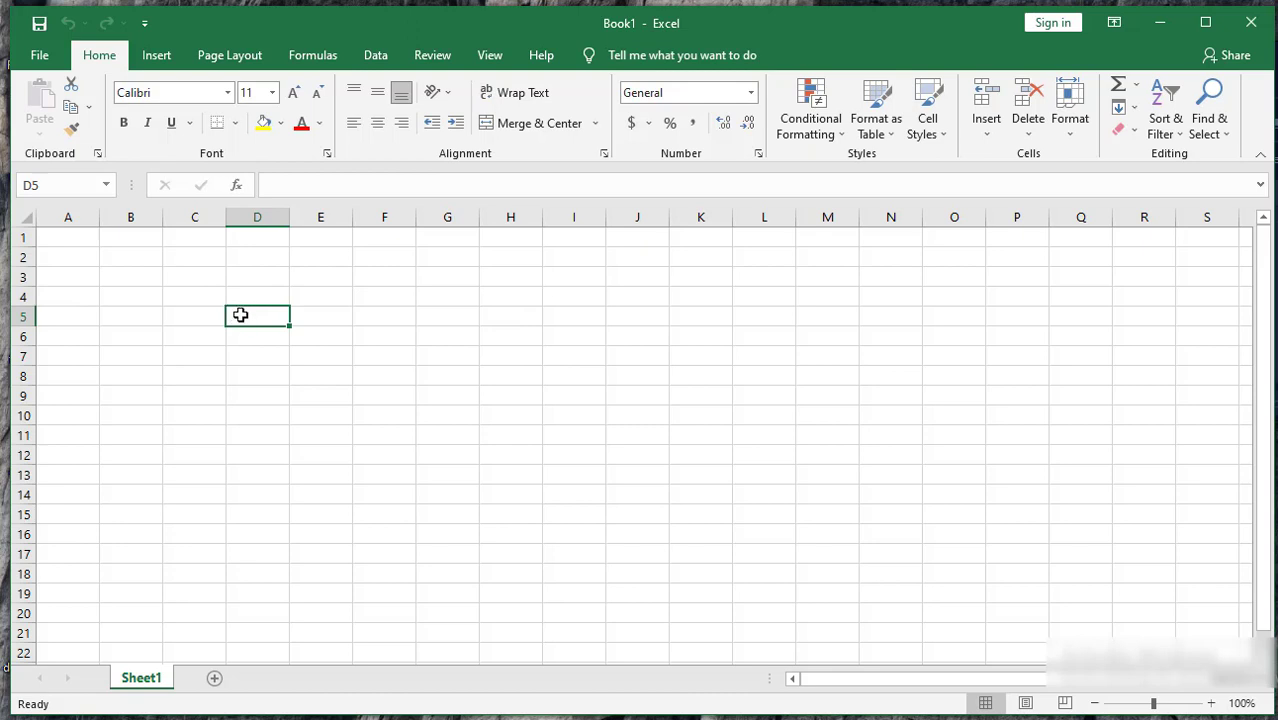
type("dog")
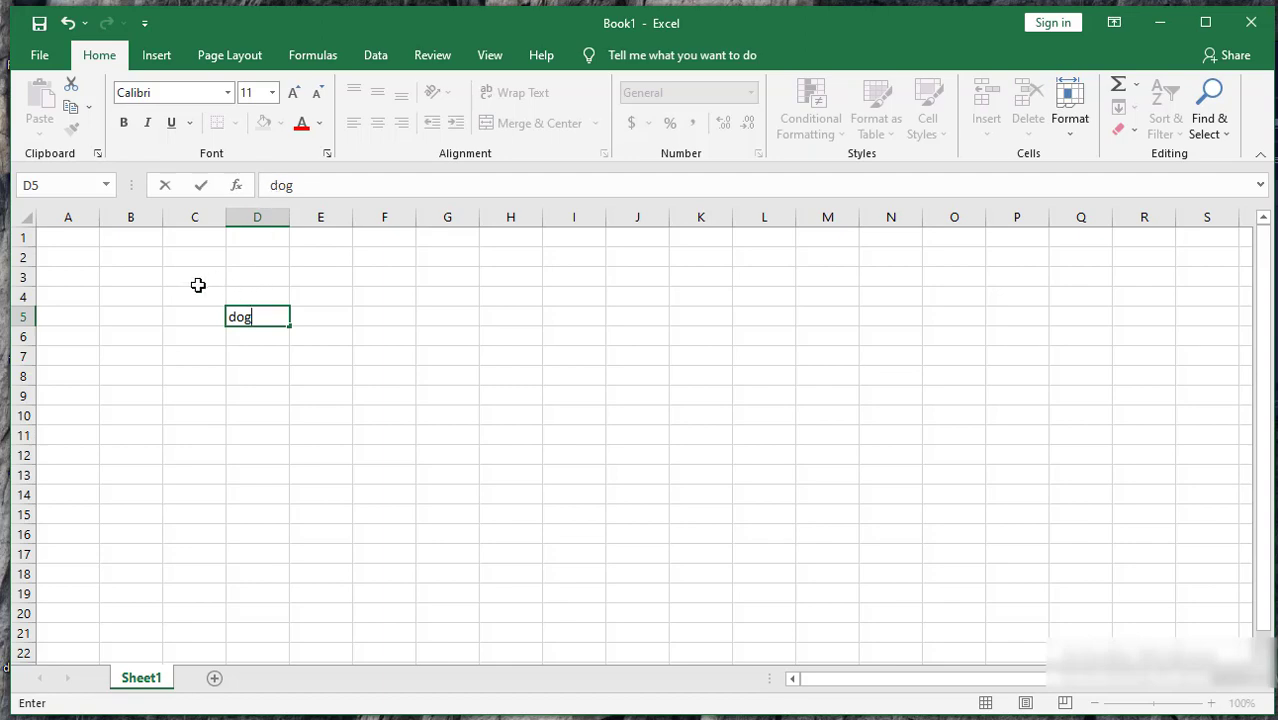
key("Escape")
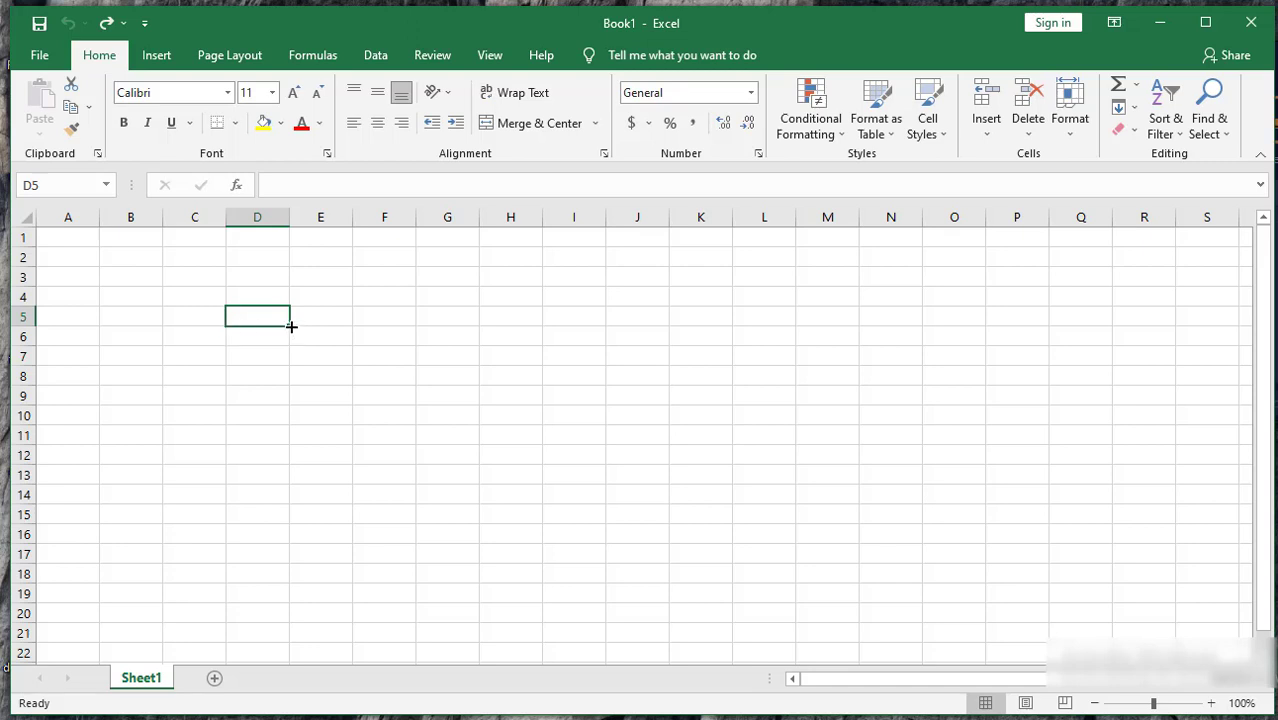
- Extend cell D5 across the row to H5 with the fill handle, and deselect the range
left_click_drag(291, 326, 552, 333)
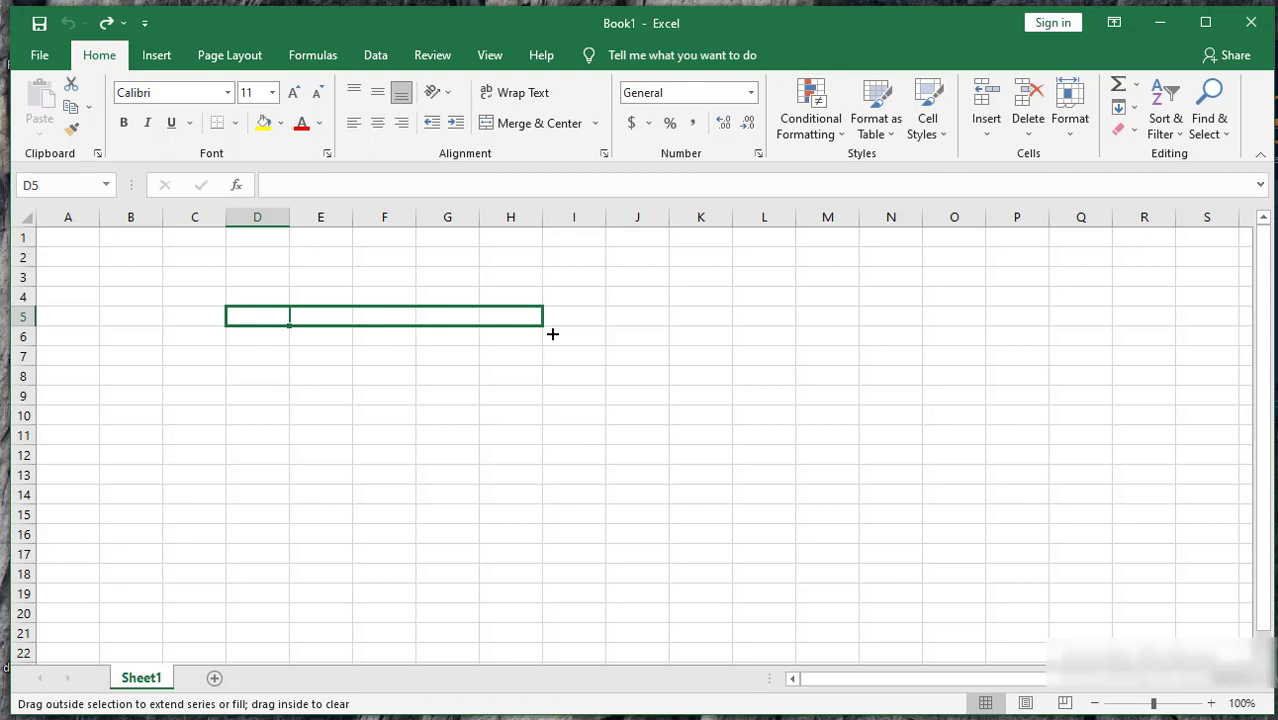
left_click_drag(552, 333, 552, 334)
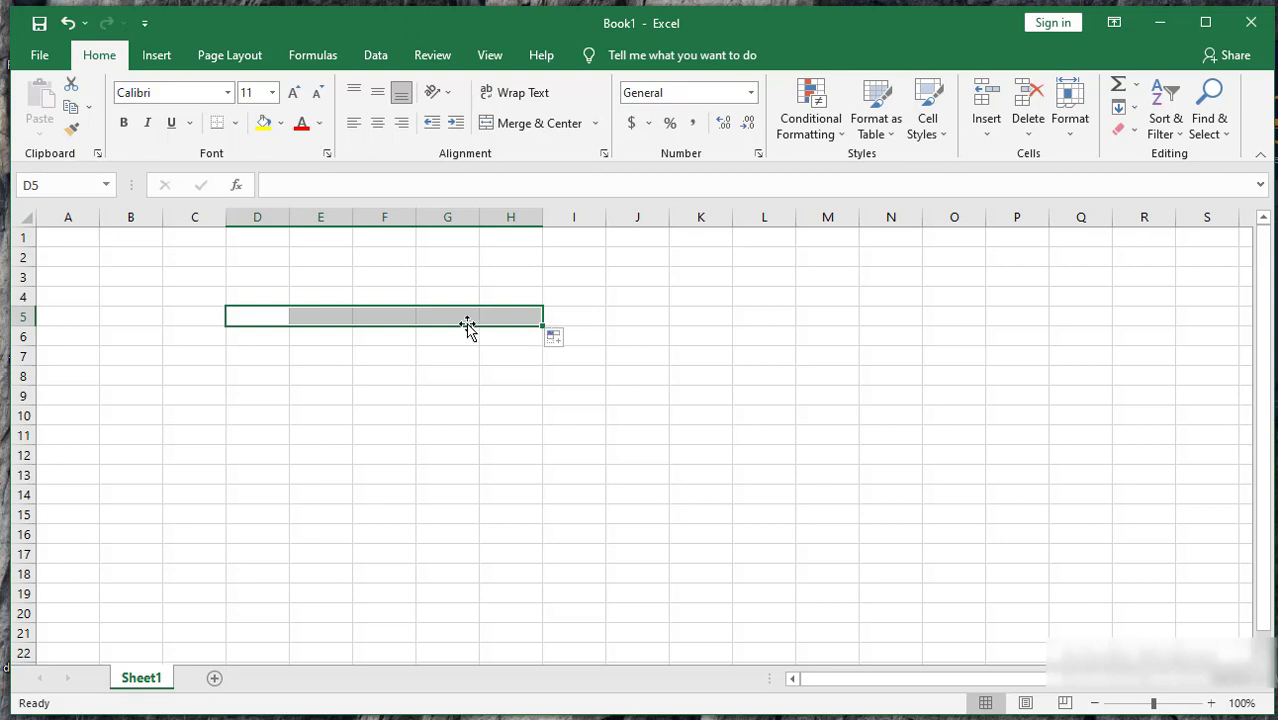
left_click(426, 363)
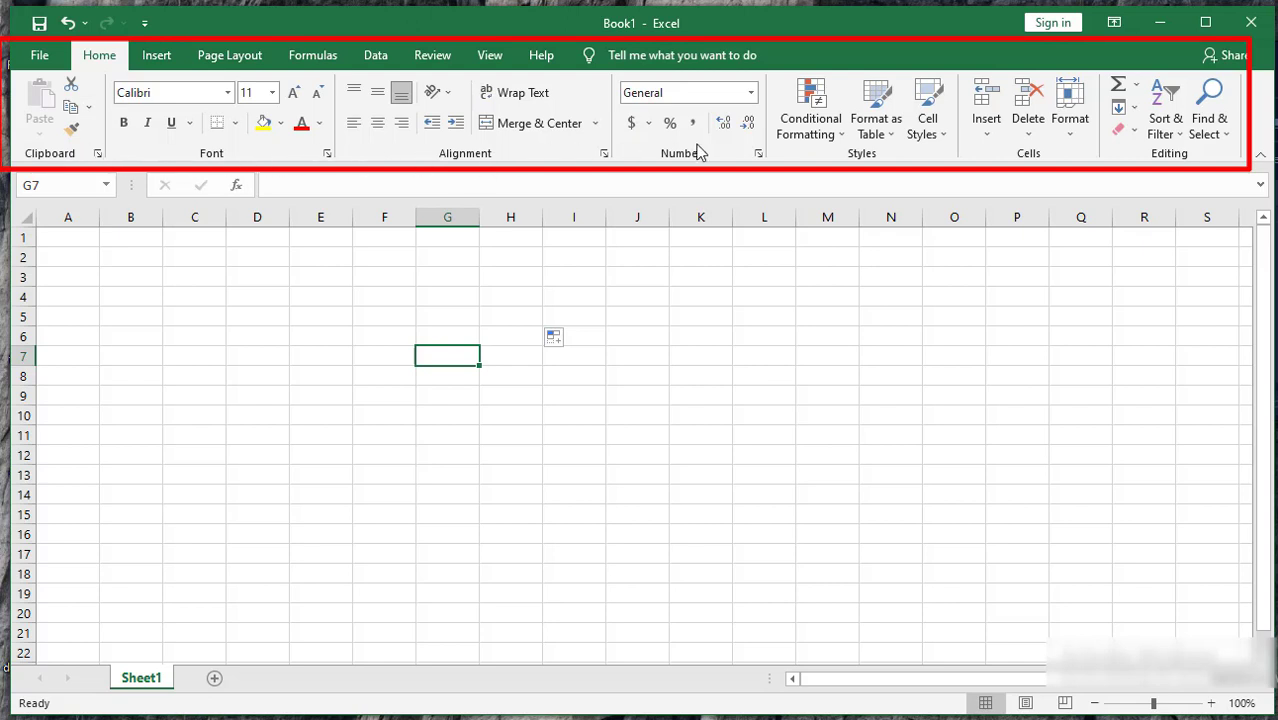
- Review the Insert, Page Layout and Formulas commands, and the templates offered for a new workbook
left_click(155, 58)
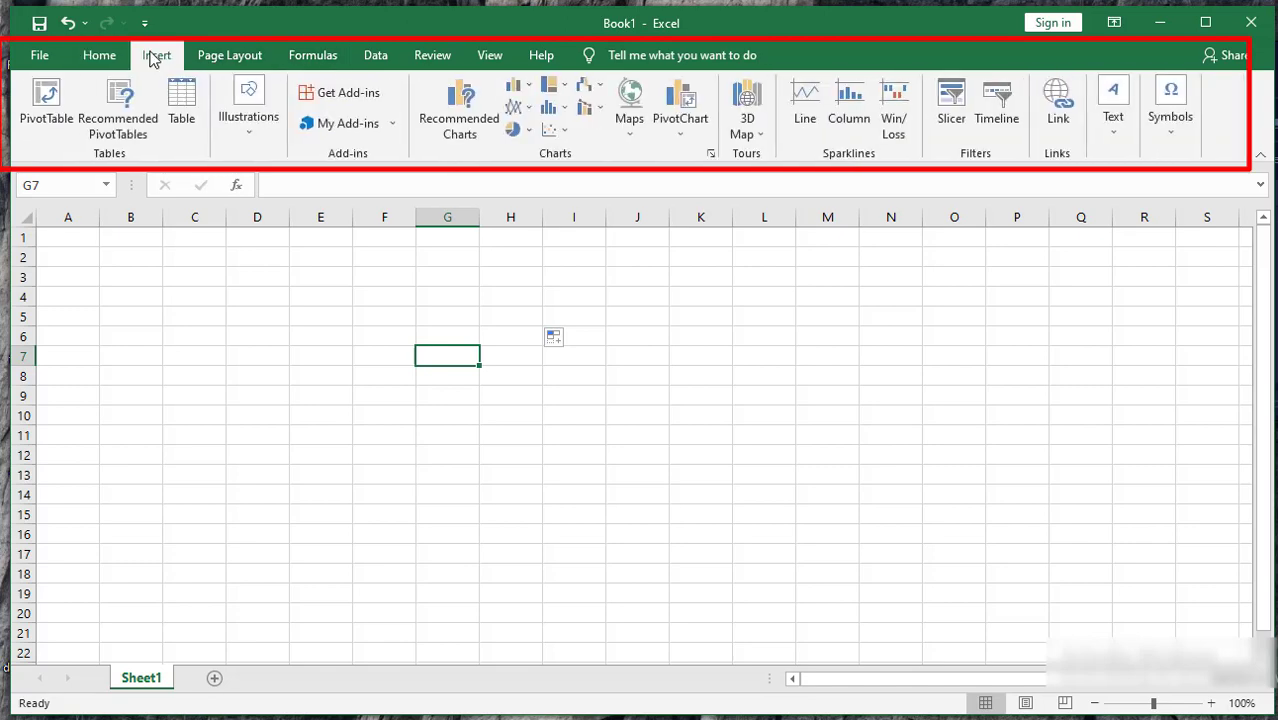
left_click(228, 62)
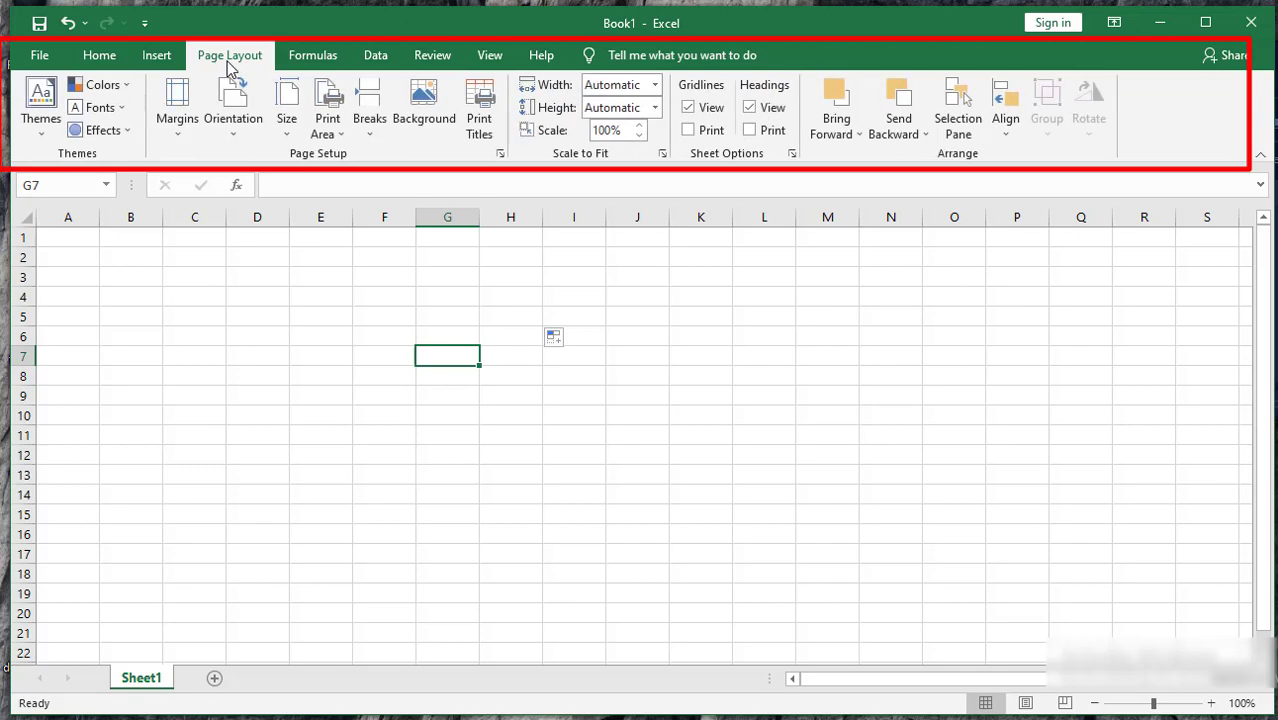
left_click(320, 60)
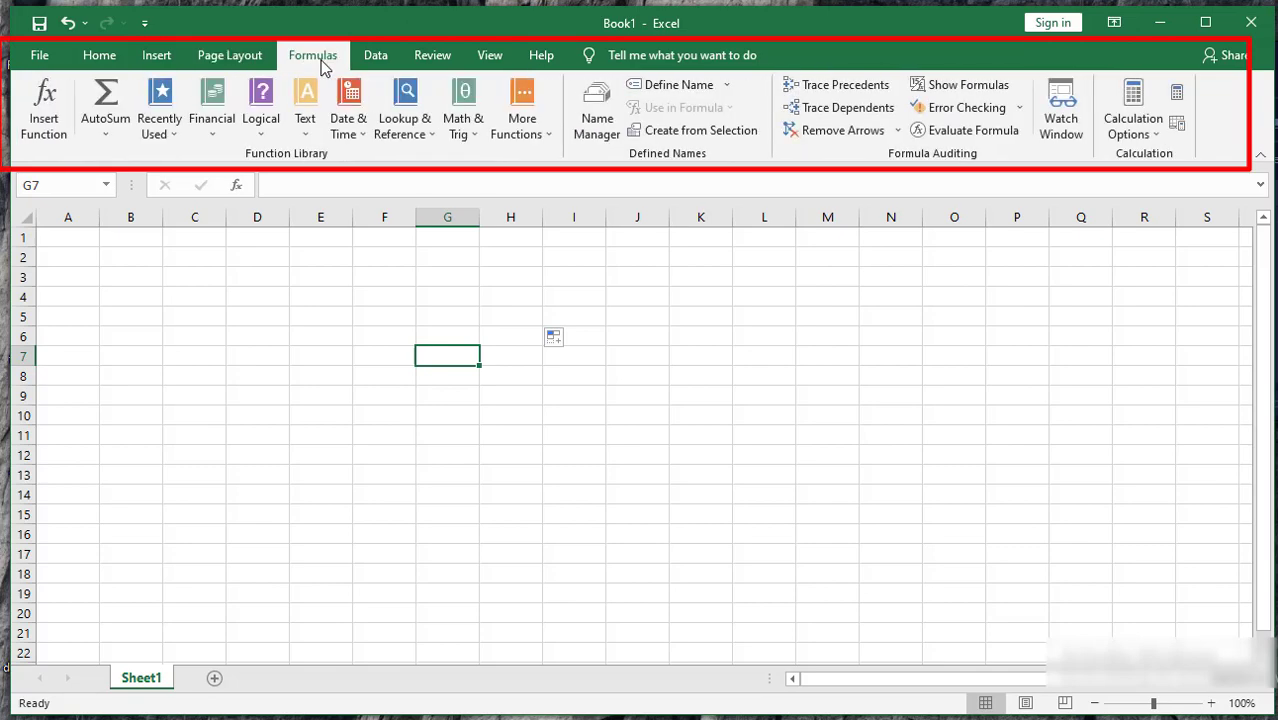
left_click(99, 60)
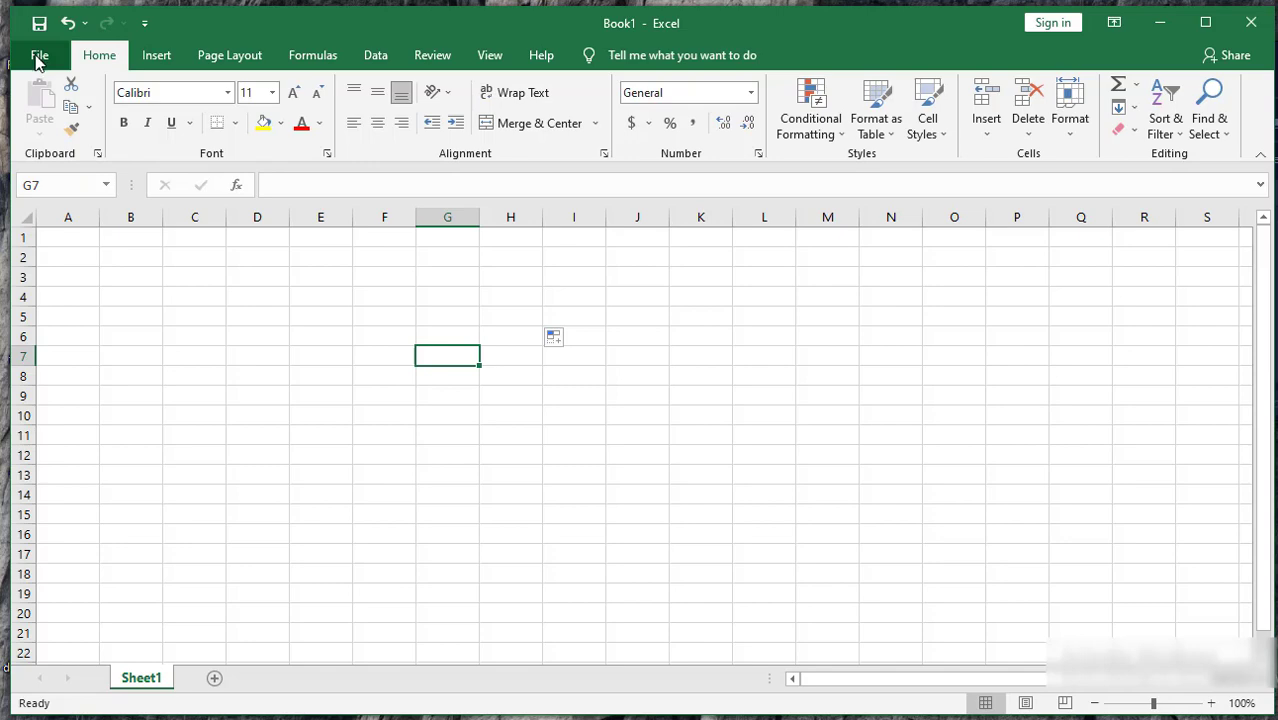
left_click(38, 58)
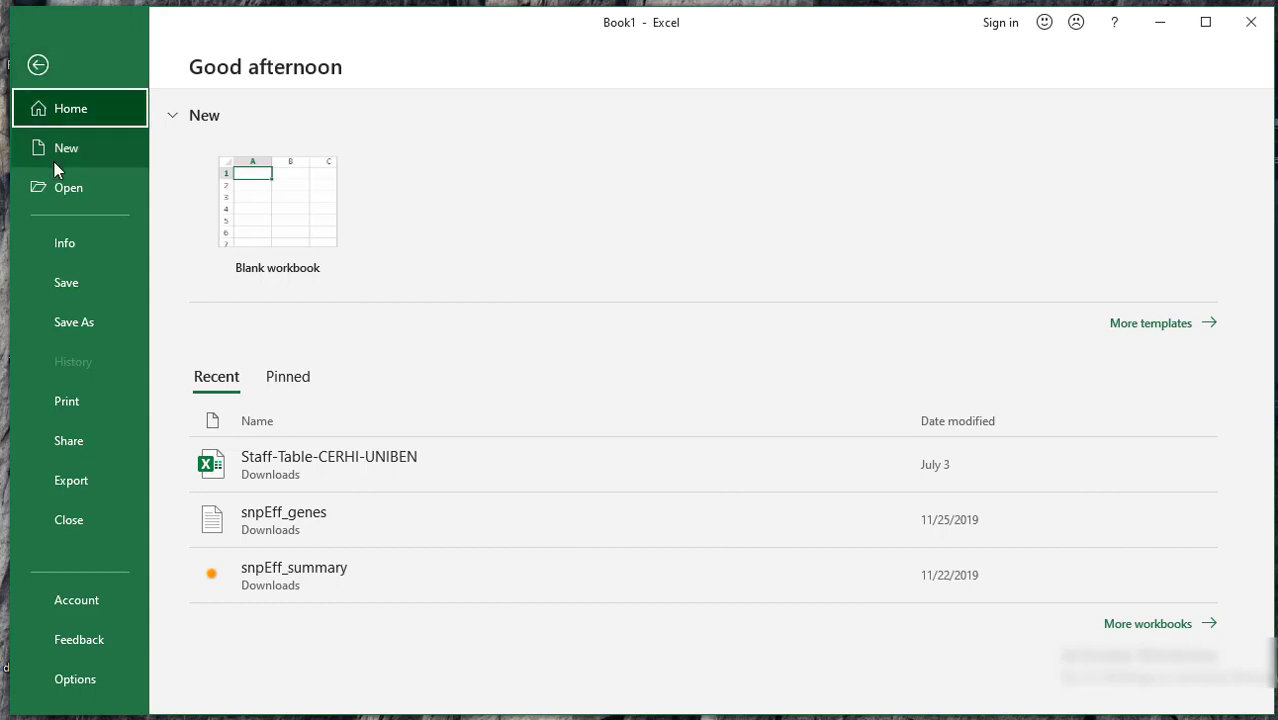
left_click(64, 150)
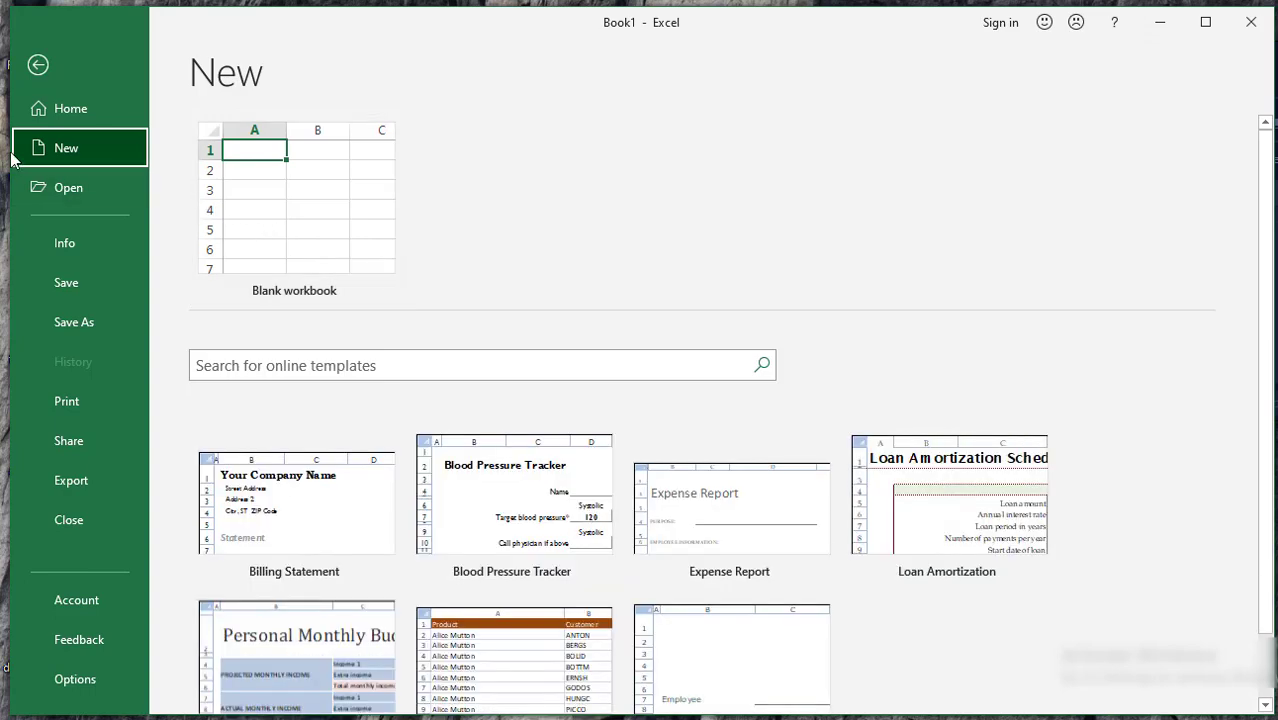
left_click(38, 64)
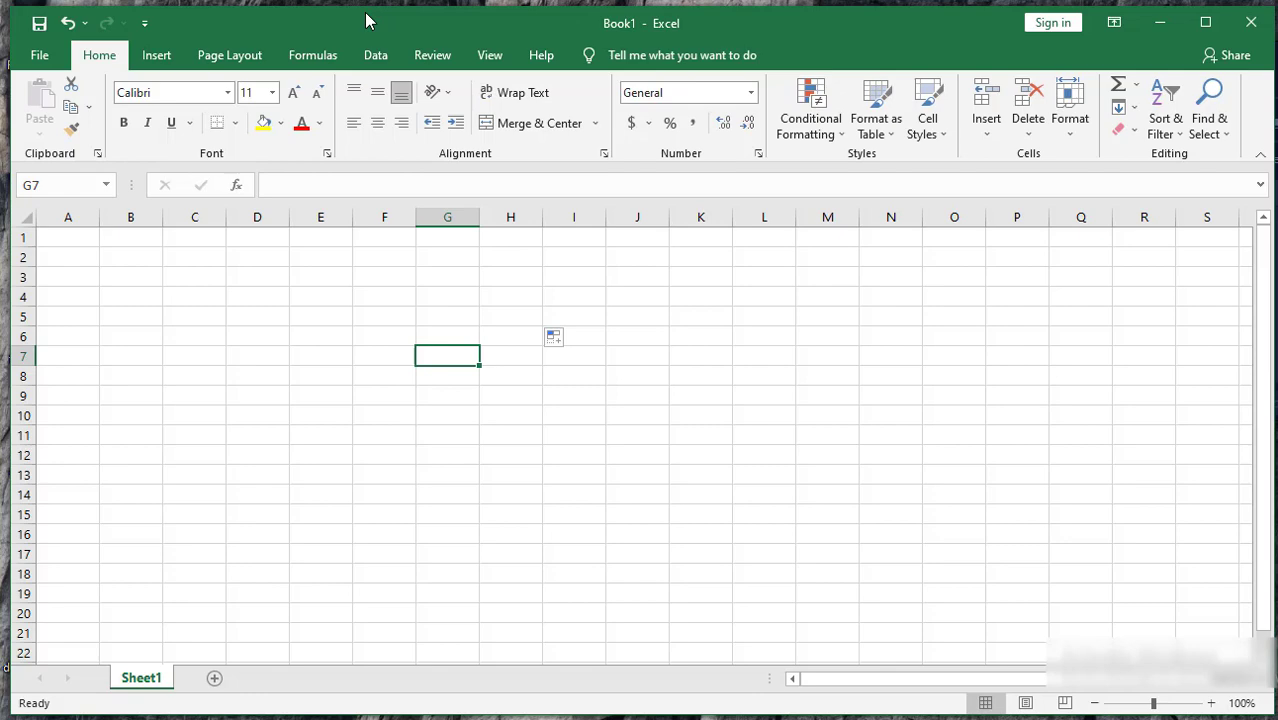
- Save the workbook to the Desktop under the name "First workbook"
left_click(36, 59)
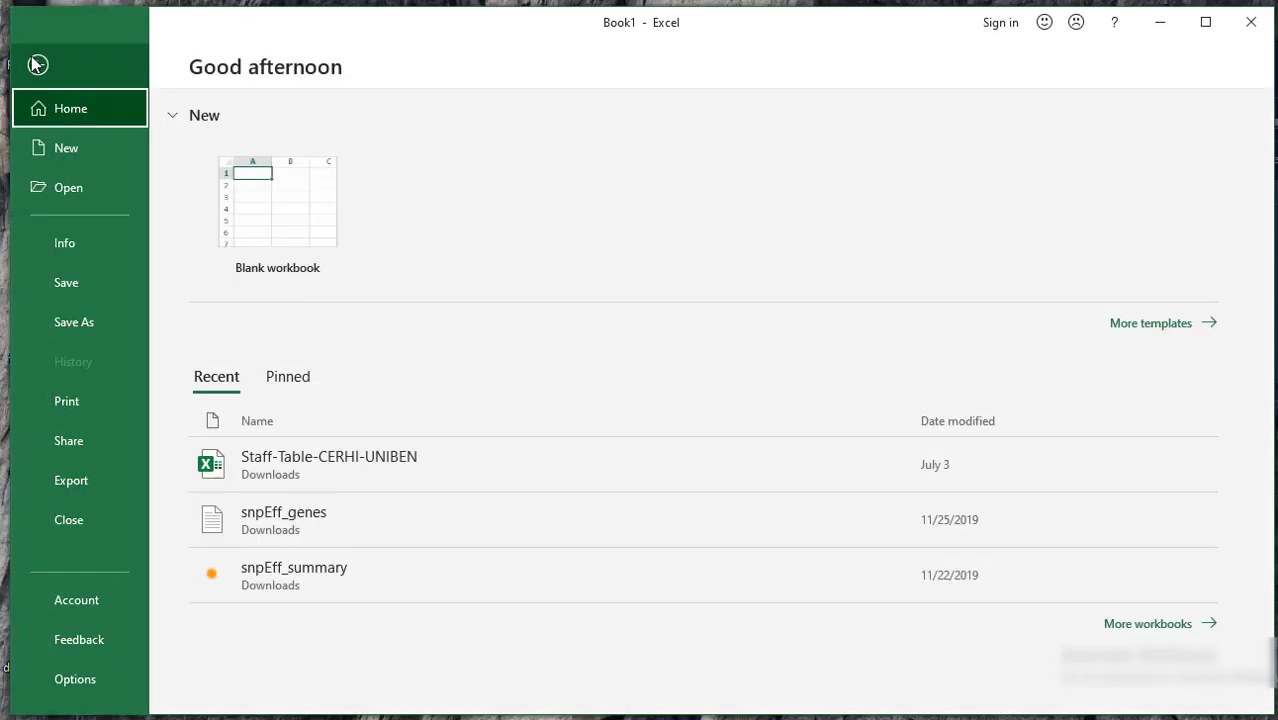
left_click(81, 322)
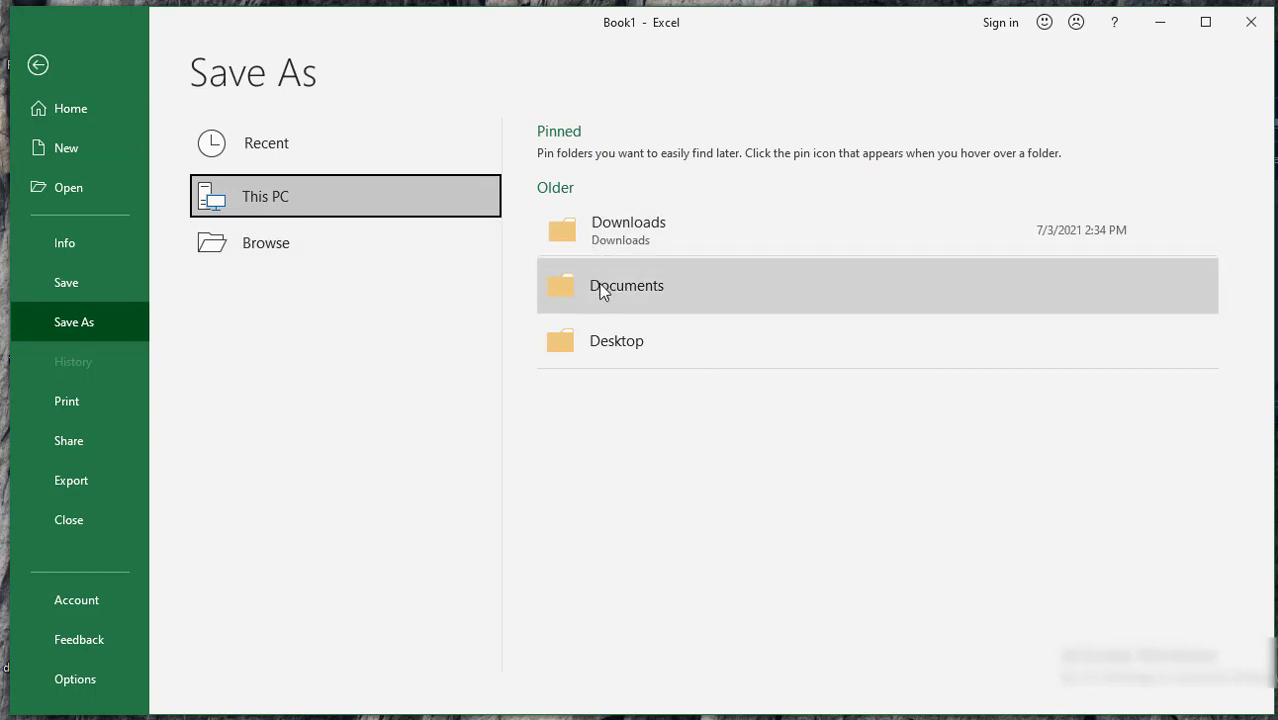
left_click(606, 342)
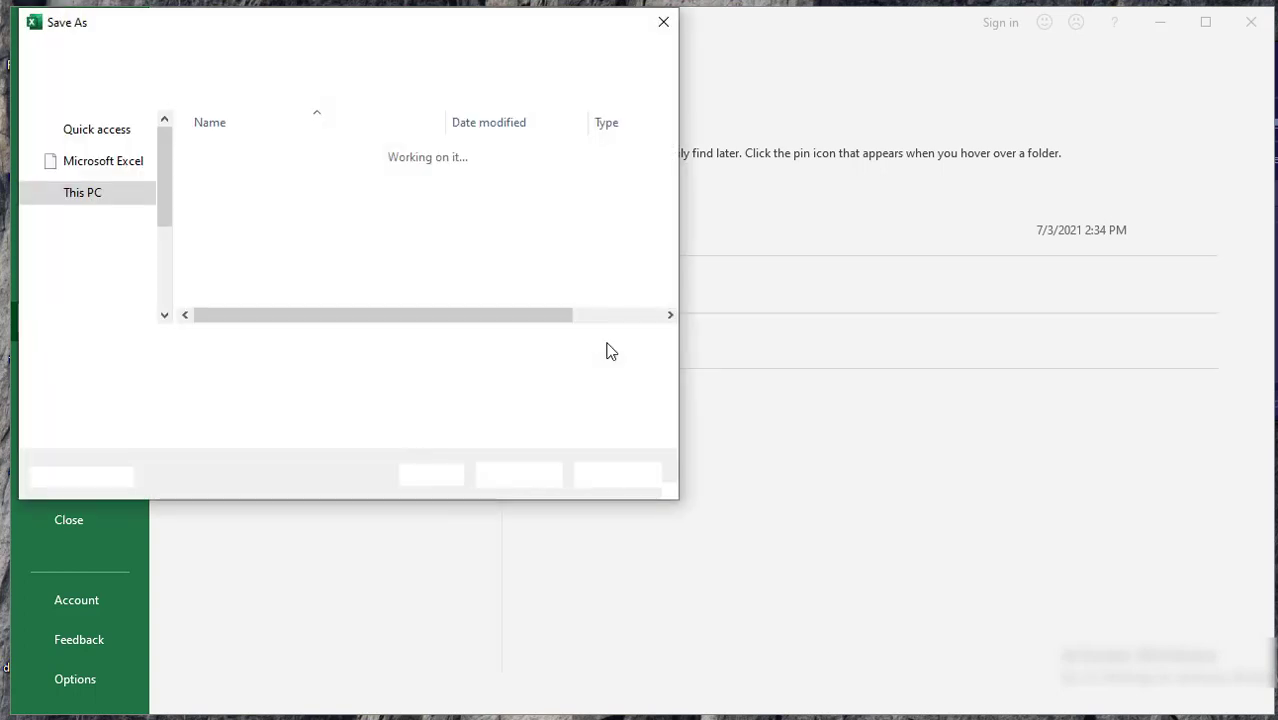
key("BackSpace")
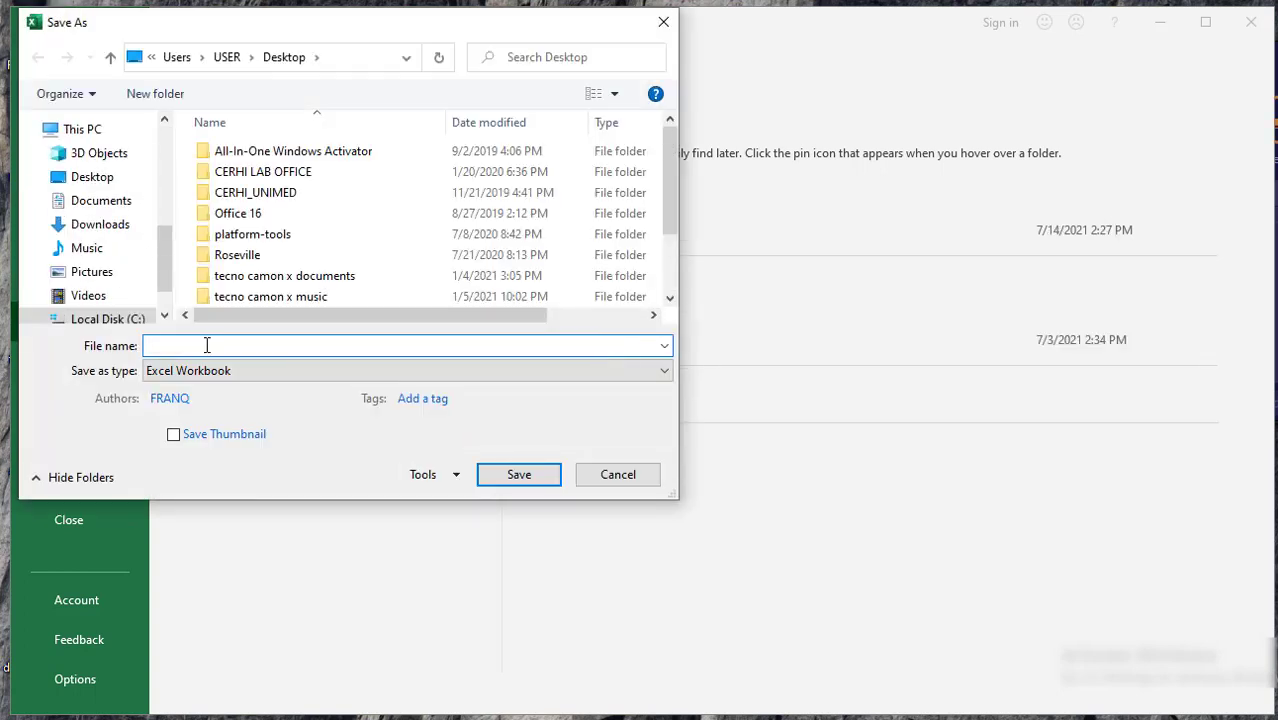
type("F")
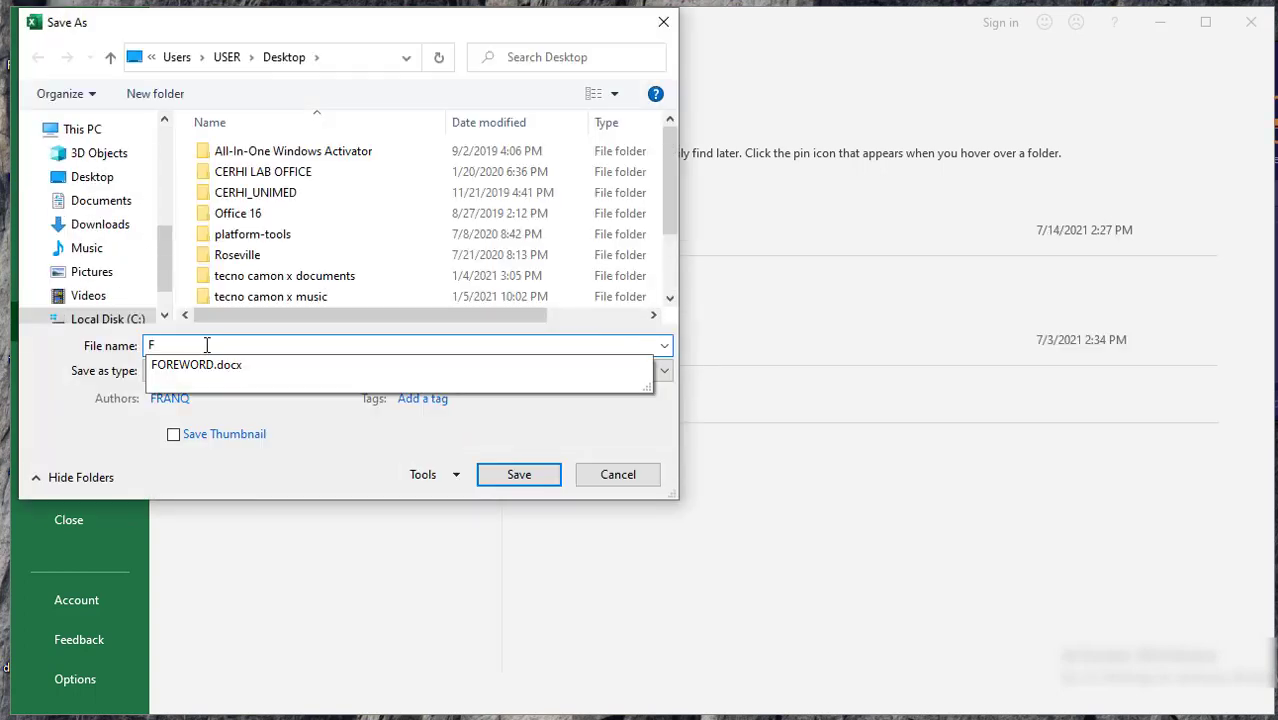
type("irst workbook")
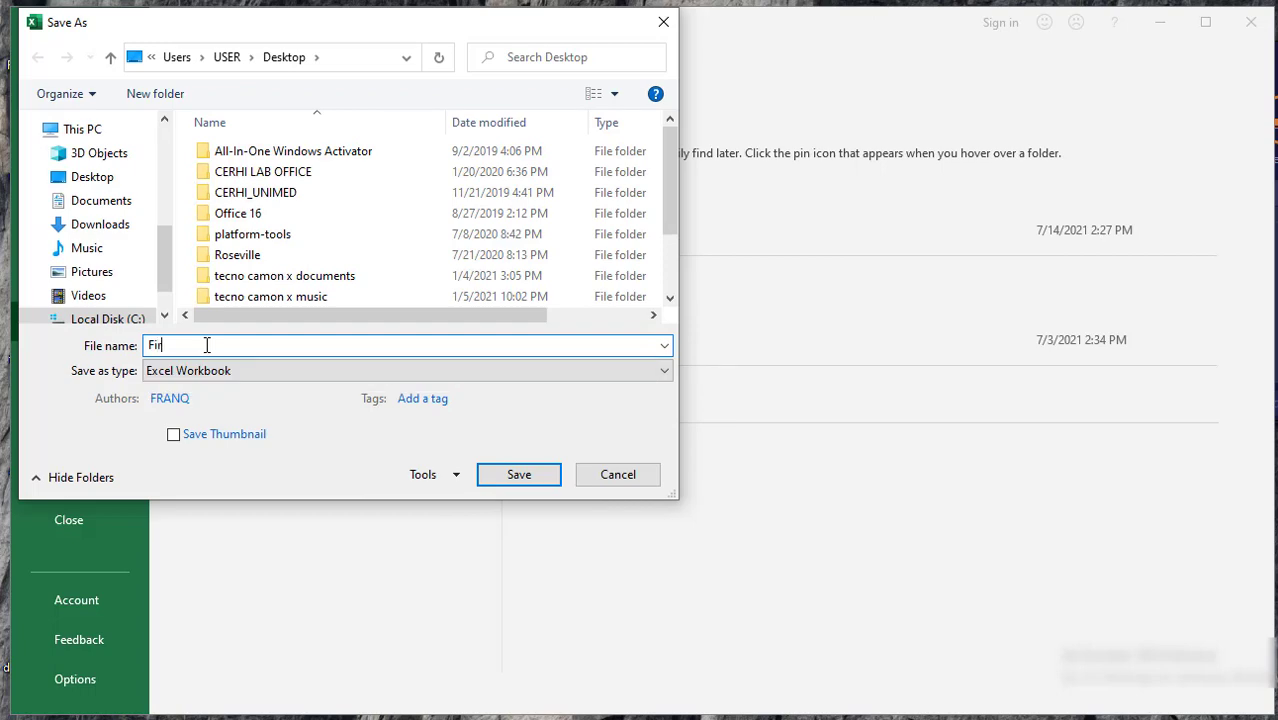
left_click(540, 478)
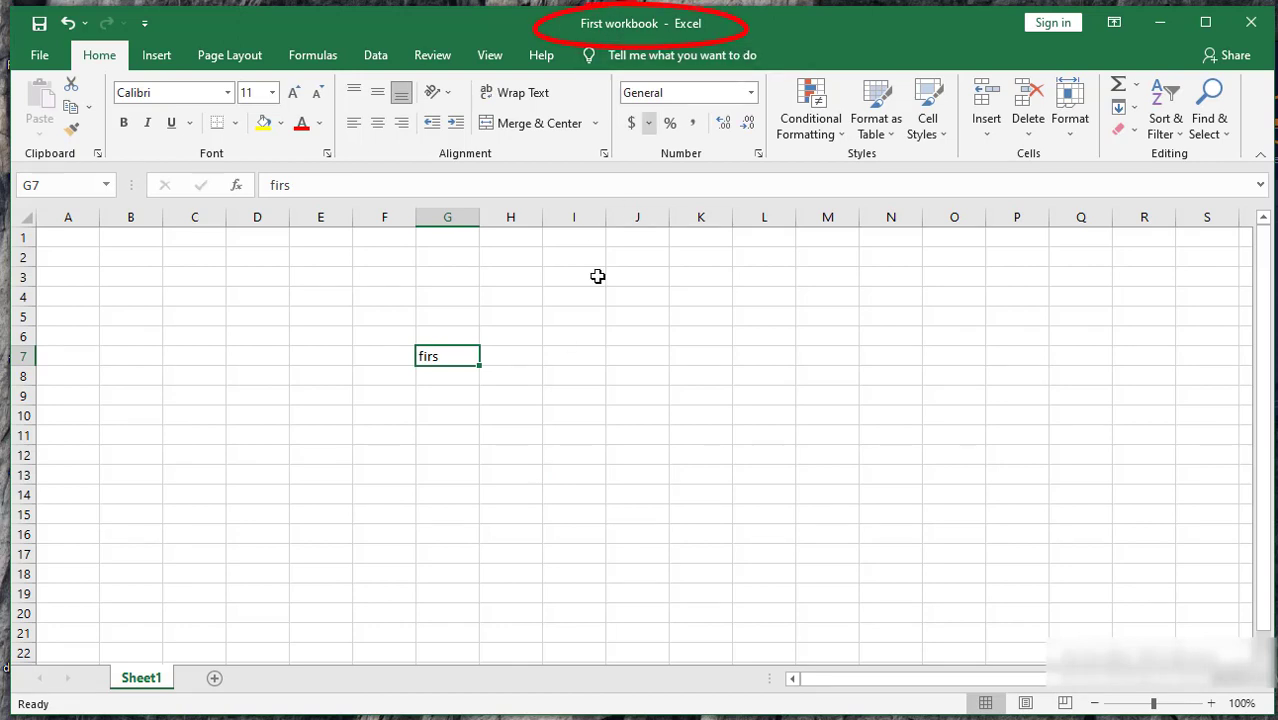
- Clear the stray text from cell G7
key("BackSpace")
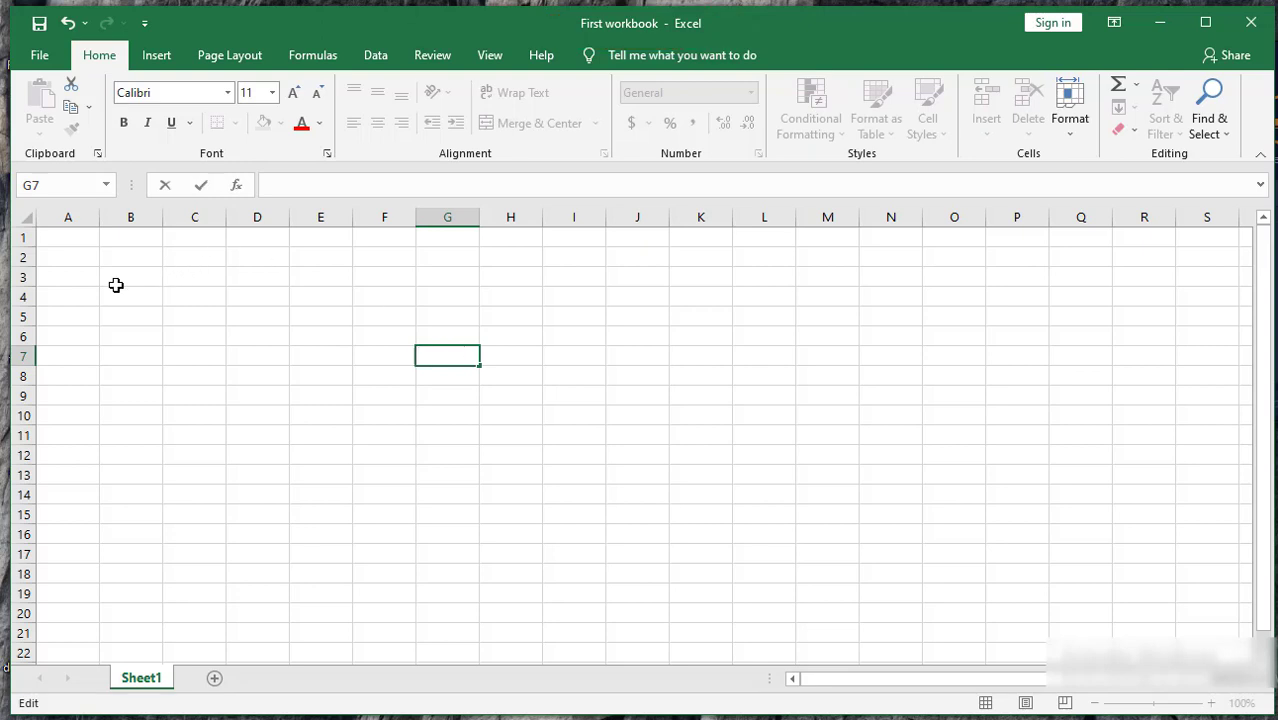
left_click(78, 286)
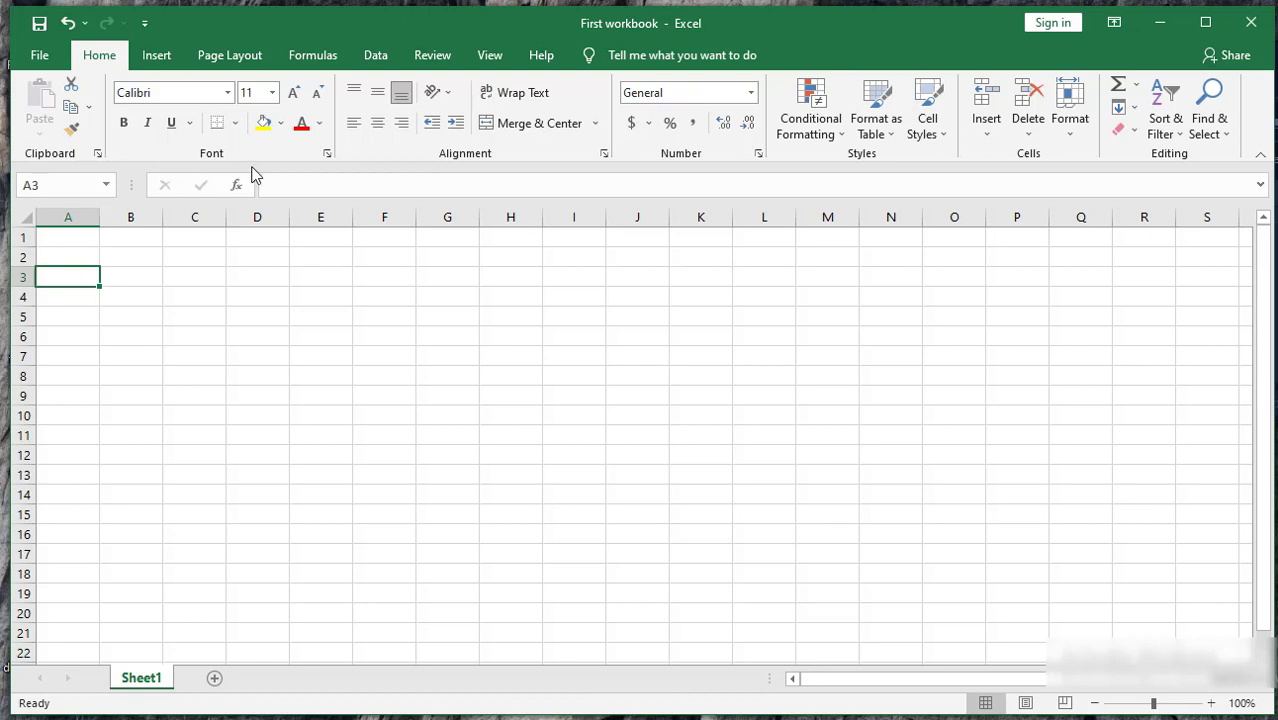
- Enter "first cell" in cell A1 through the formula bar
left_click(307, 188)
left_click(50, 236)
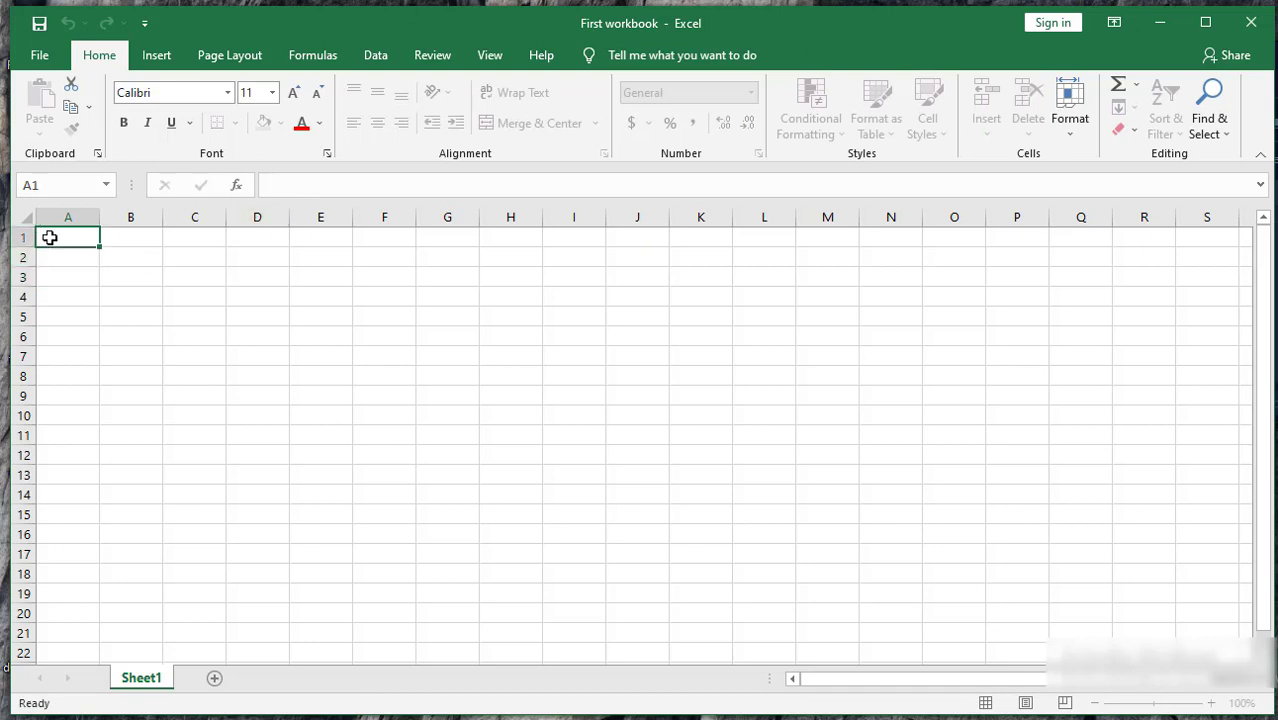
left_click(294, 188)
type("first")
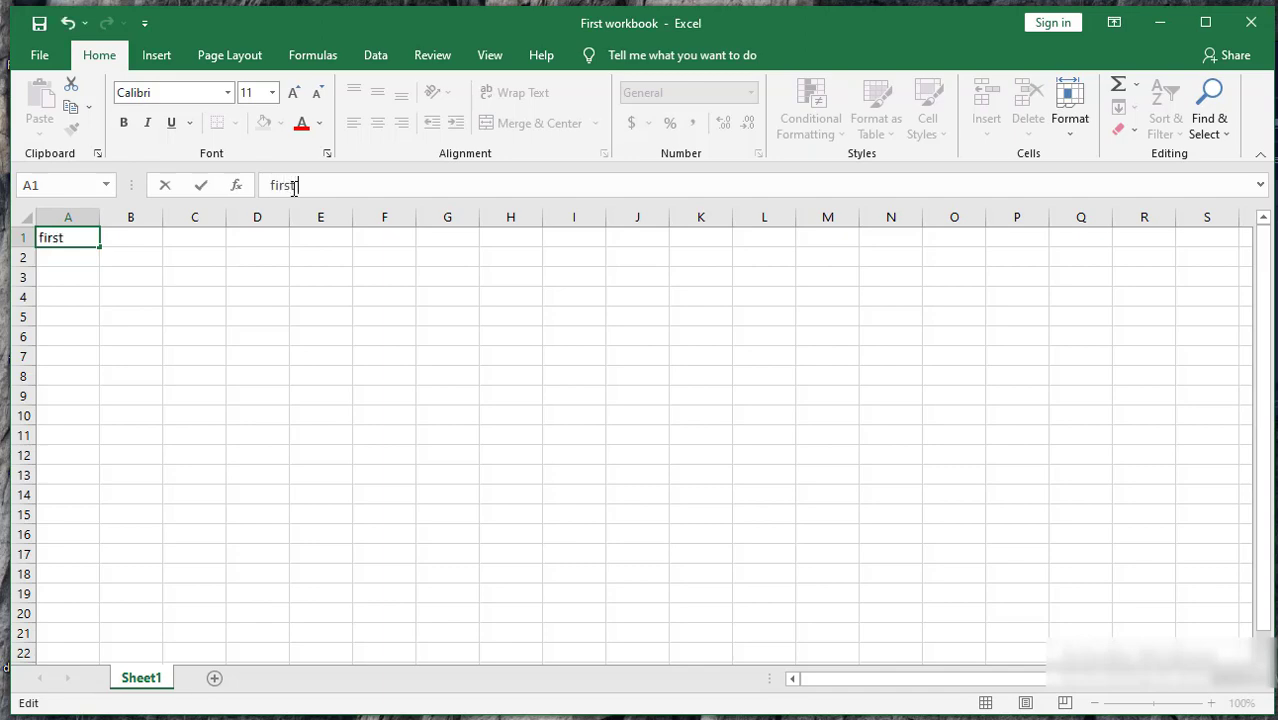
type(" cell")
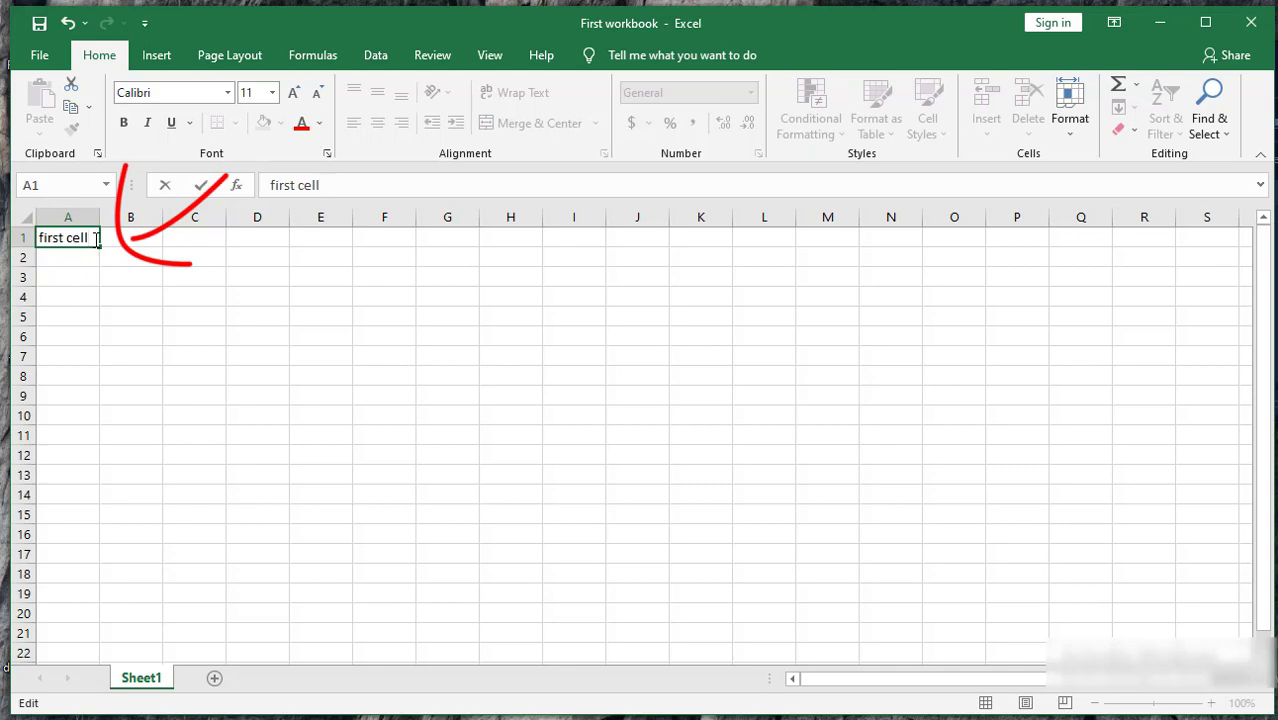
- Delete all the text entered in cell A1
key("BackSpace")
key("BackSpace")
key("BackSpace")
key("BackSpace")
key("BackSpace")
key("BackSpace")
key("BackSpace")
key("BackSpace")
key("BackSpace")
key("BackSpace")
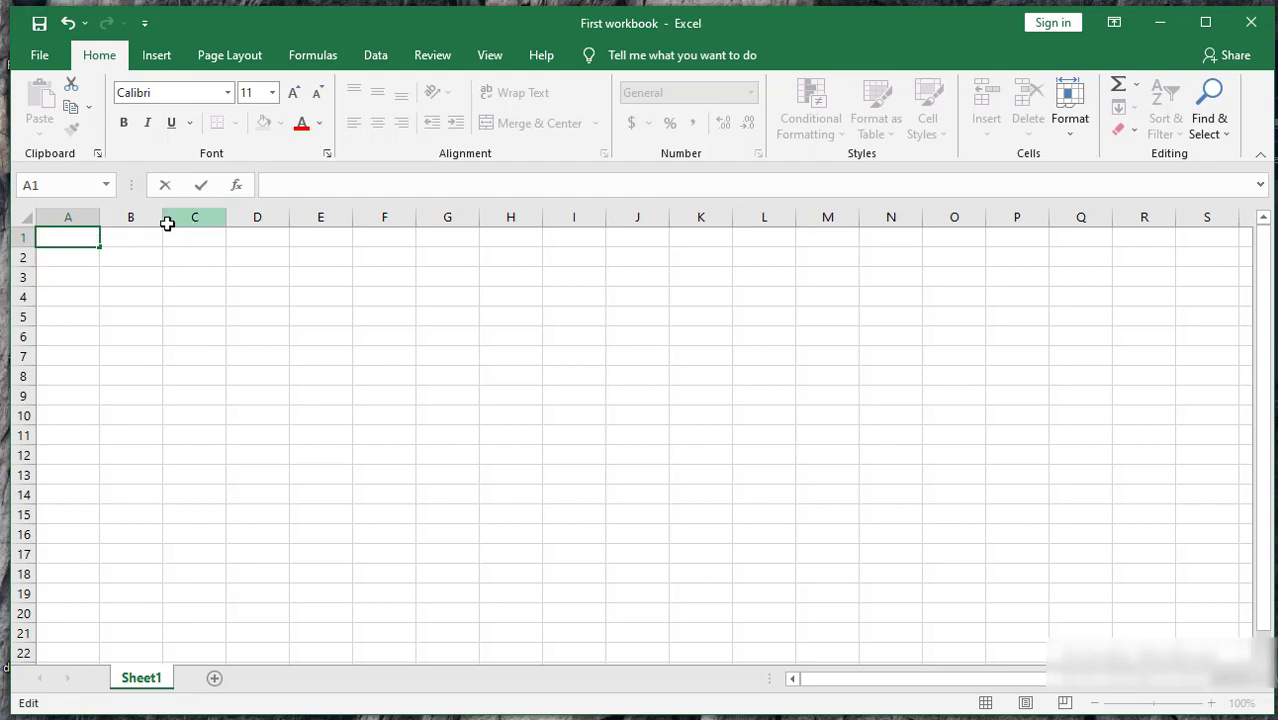
- Enter the text "first cell" directly inside cell C8
left_click(219, 378)
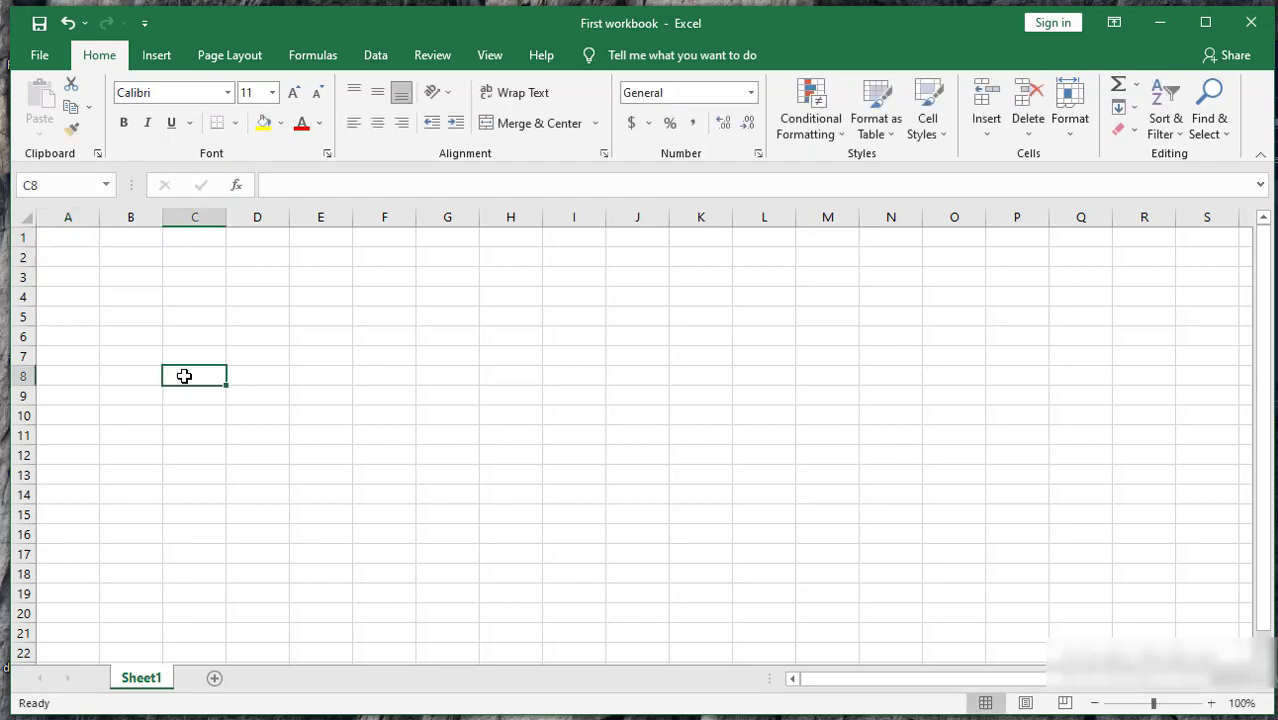
double_click(186, 376)
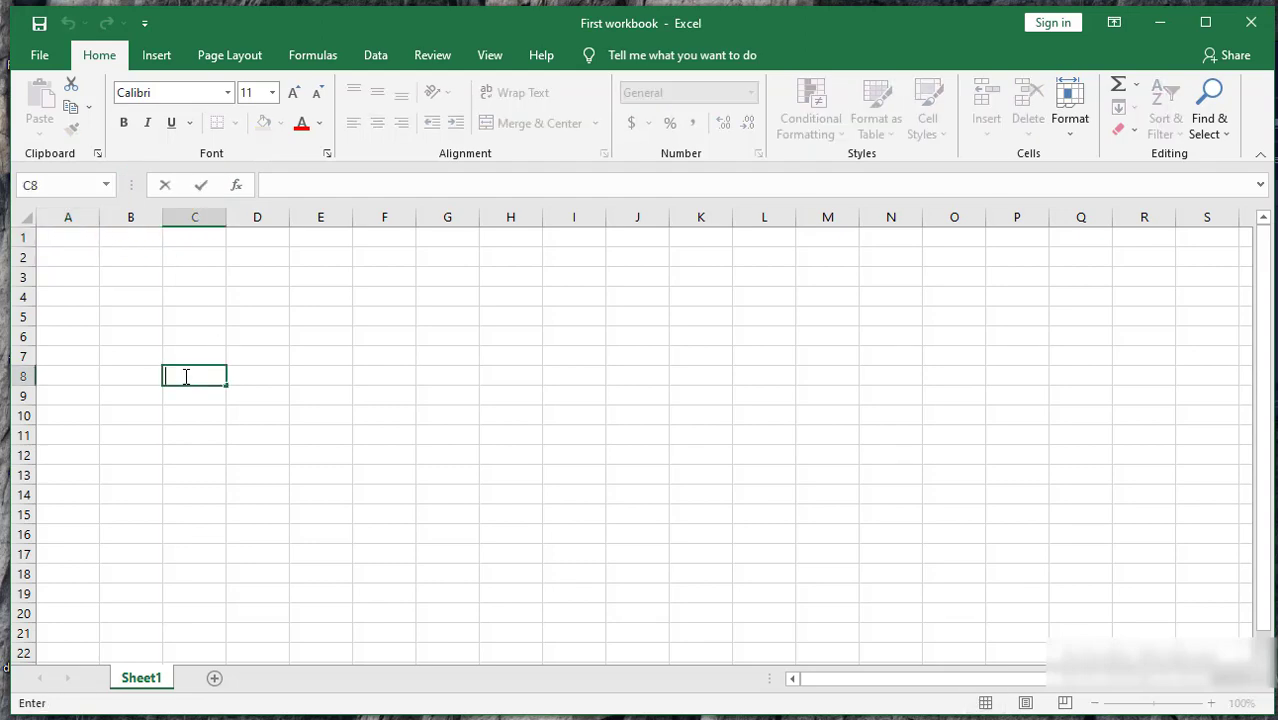
type("firs")
type("cell")
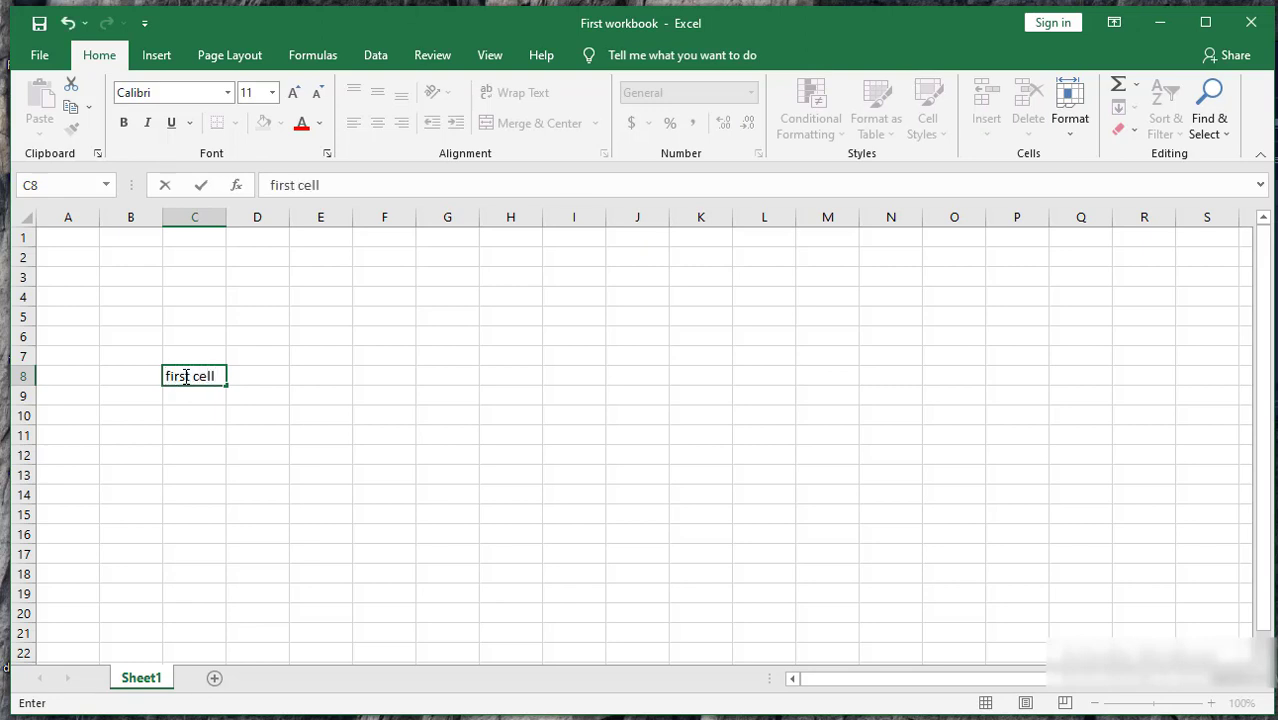
- Erase all the text from cell C8
key("BackSpace")
key("BackSpace")
key("BackSpace")
key("BackSpace")
key("BackSpace")
key("BackSpace")
key("BackSpace")
key("BackSpace")
key("BackSpace")
key("BackSpace")
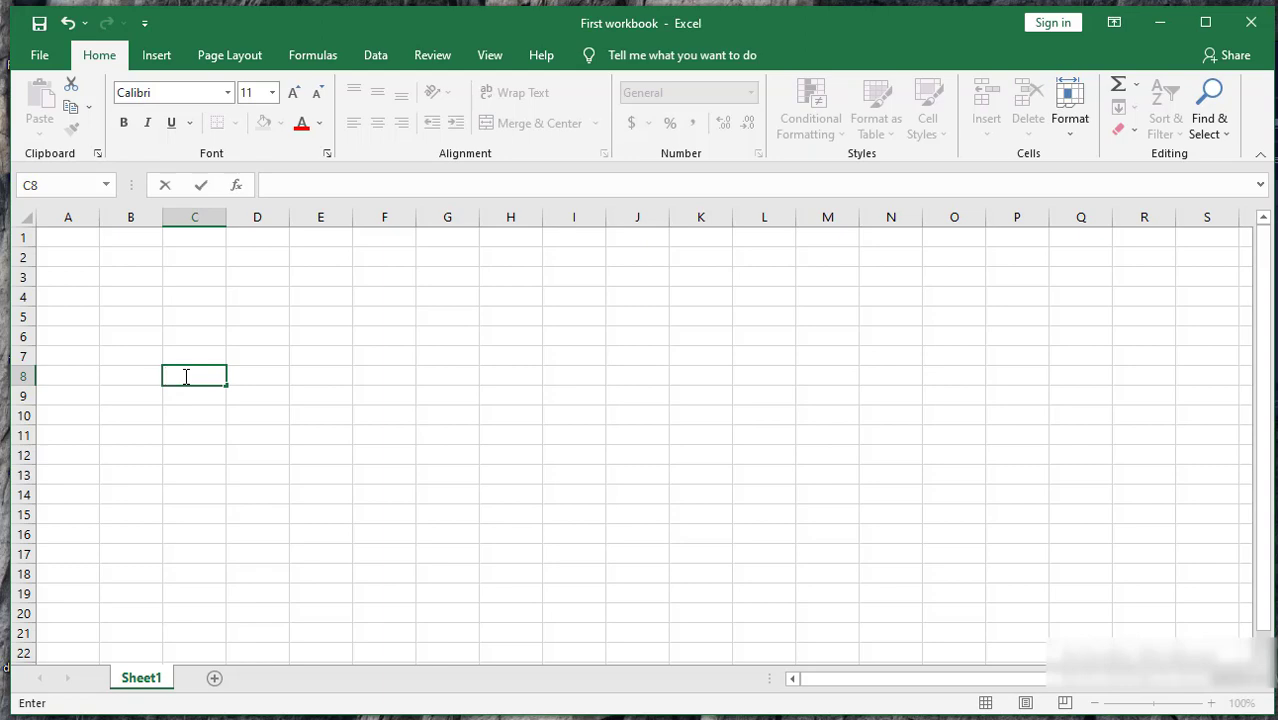
left_click(285, 190)
left_click(66, 328)
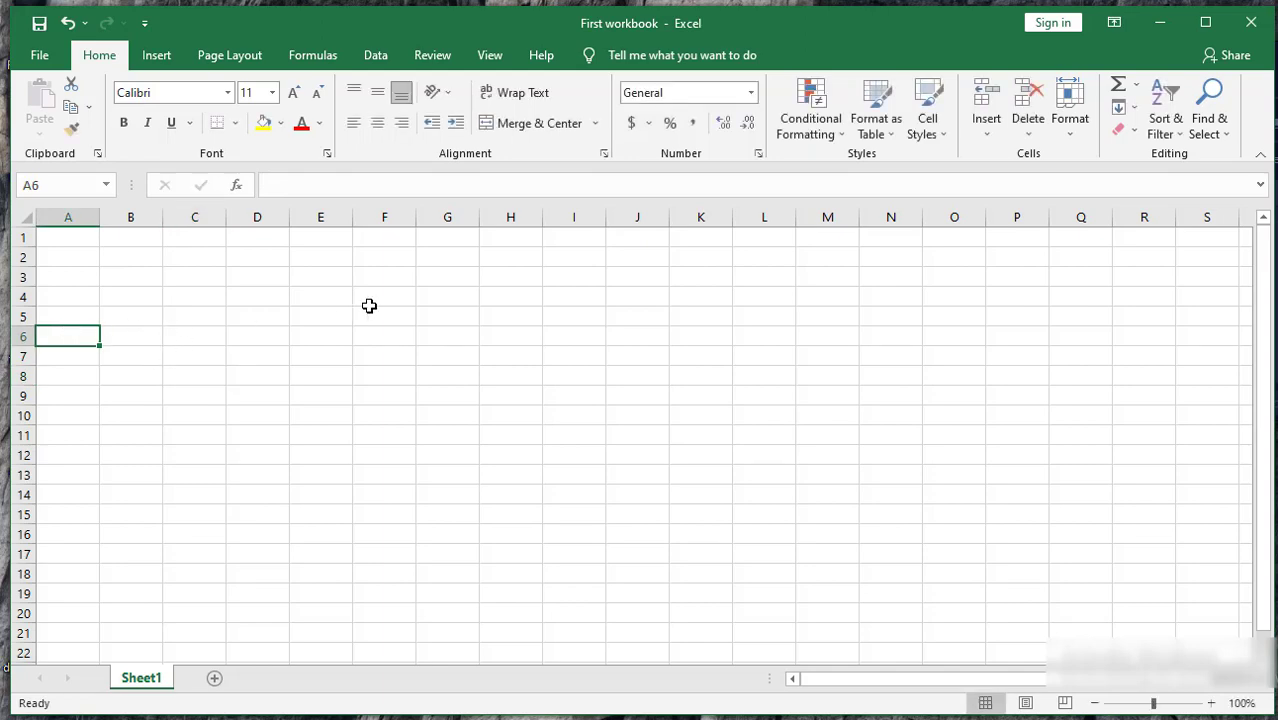
left_click(458, 358)
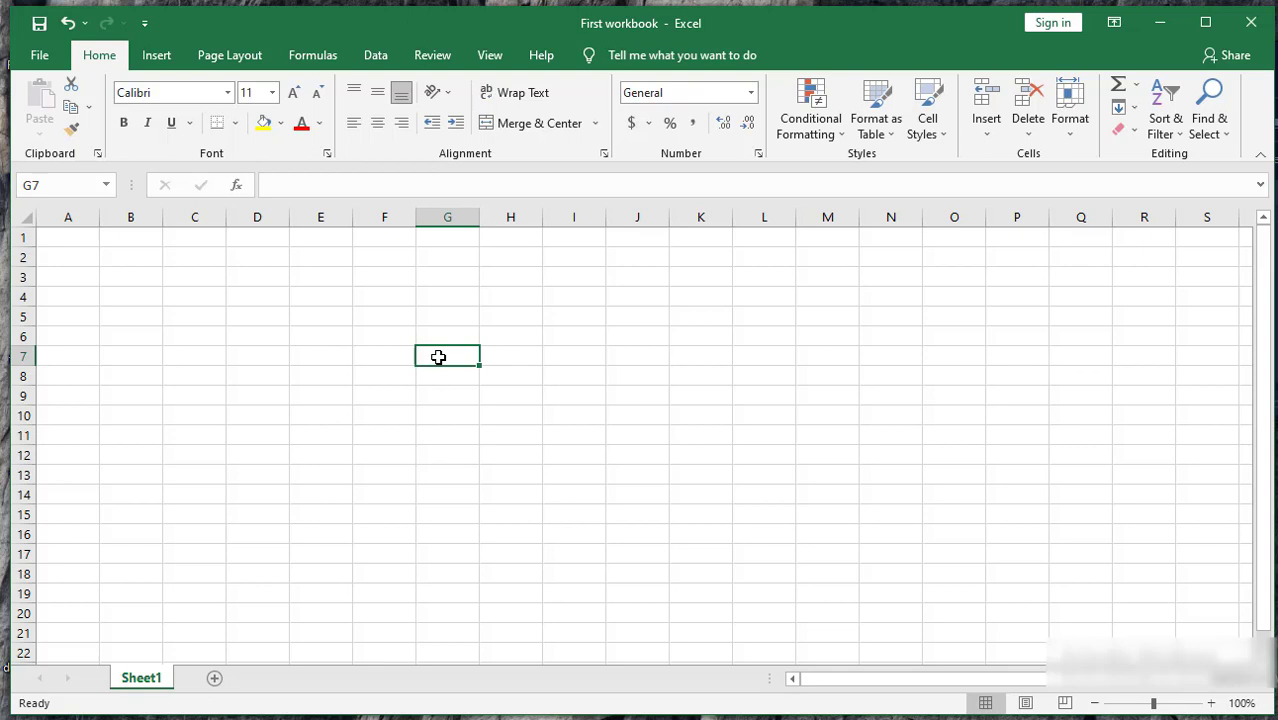
left_click(335, 180)
left_click(270, 412)
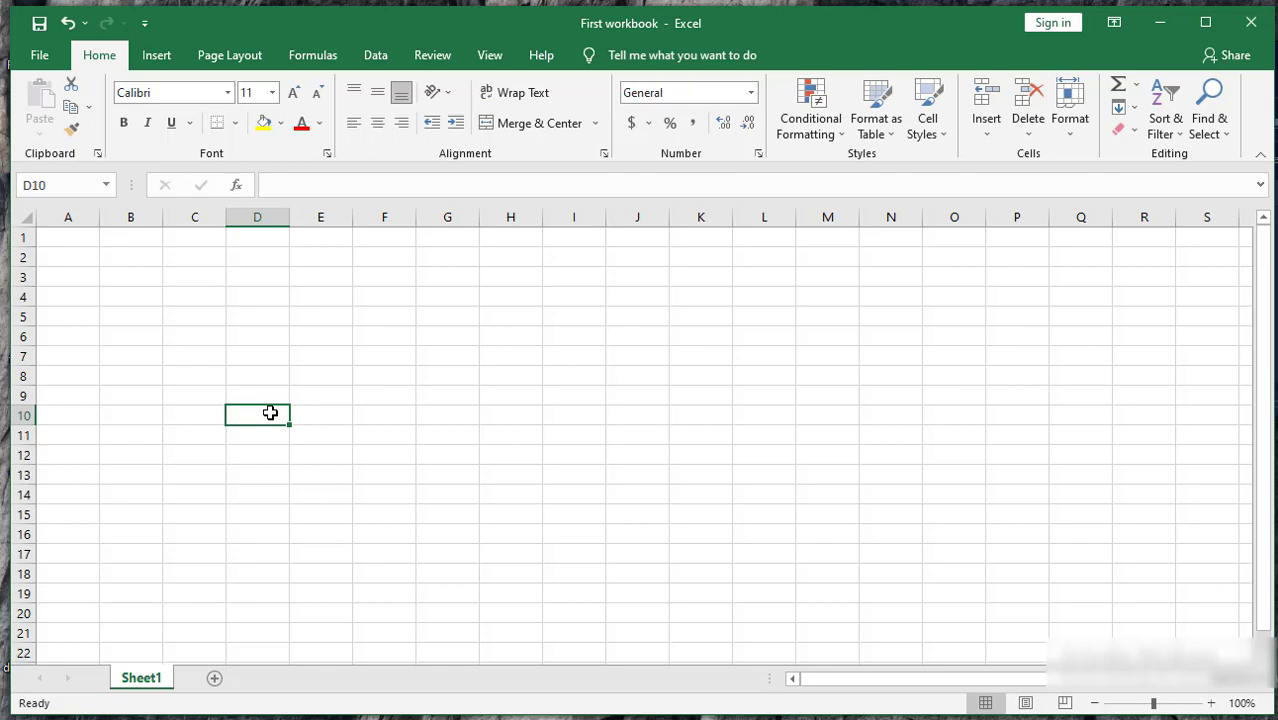
left_click(68, 316)
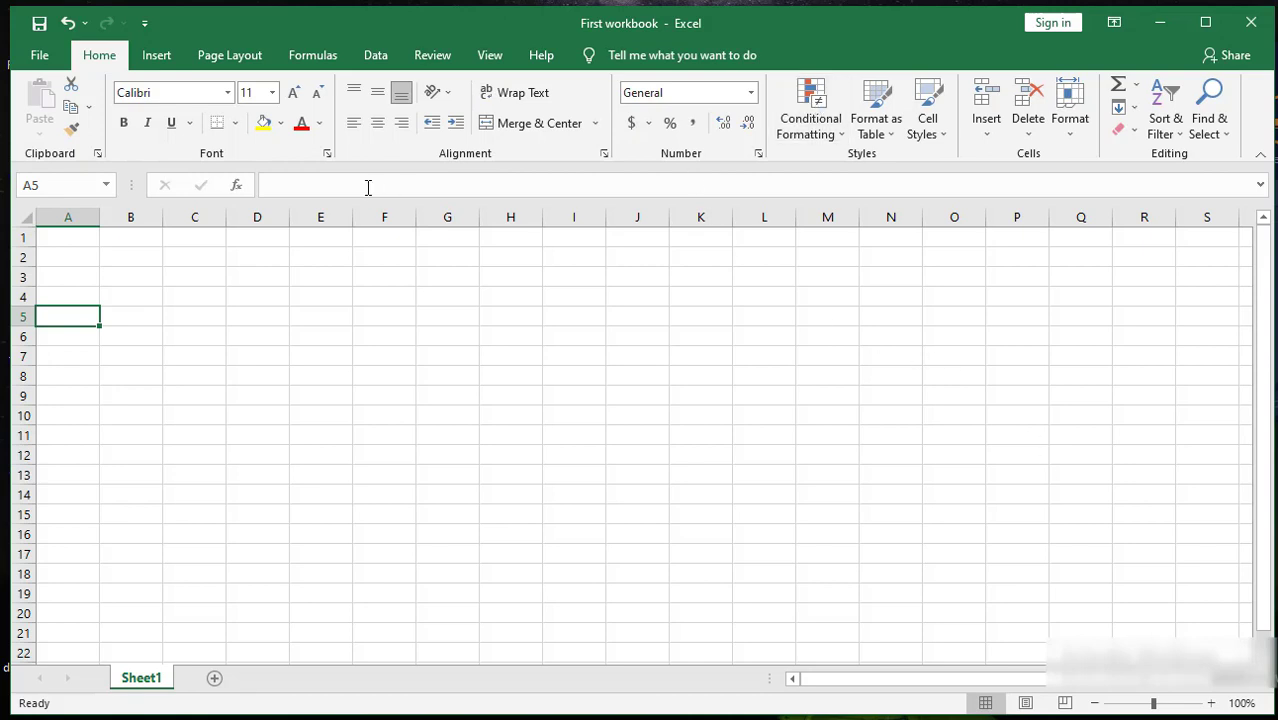
- Select the whole of column A, followed by the whole of row 4
left_click(71, 217)
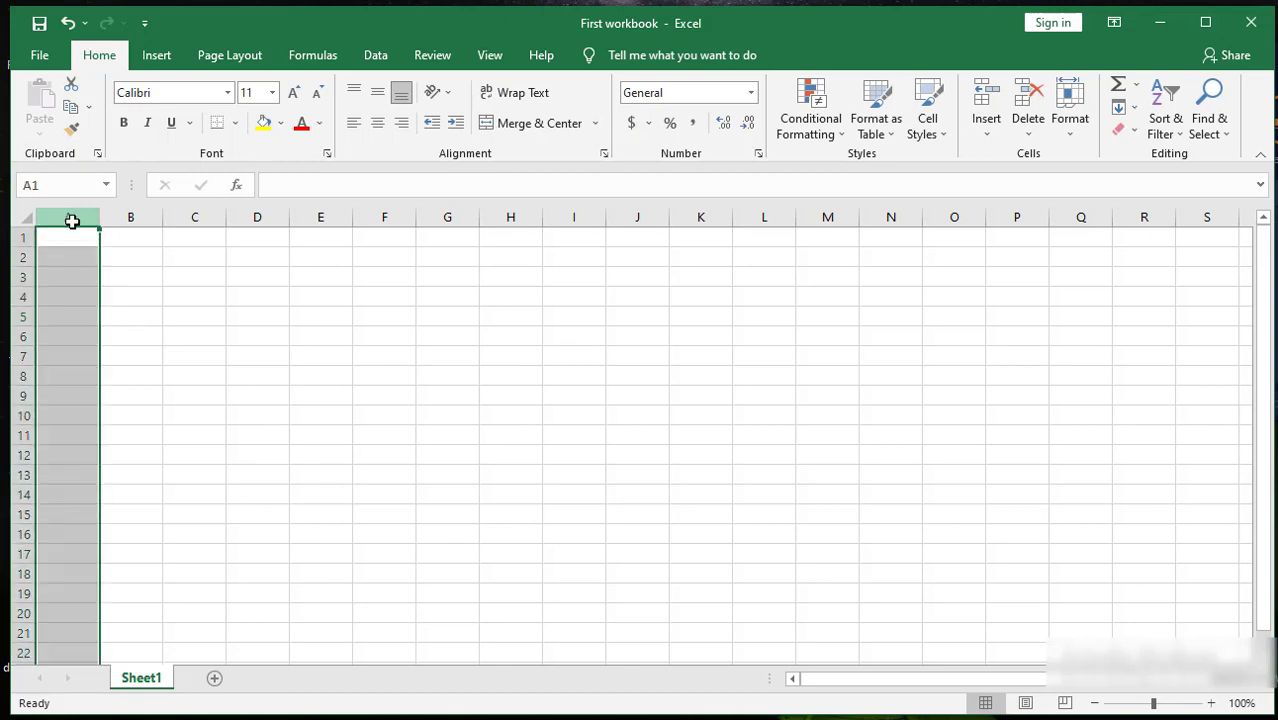
left_click(66, 274)
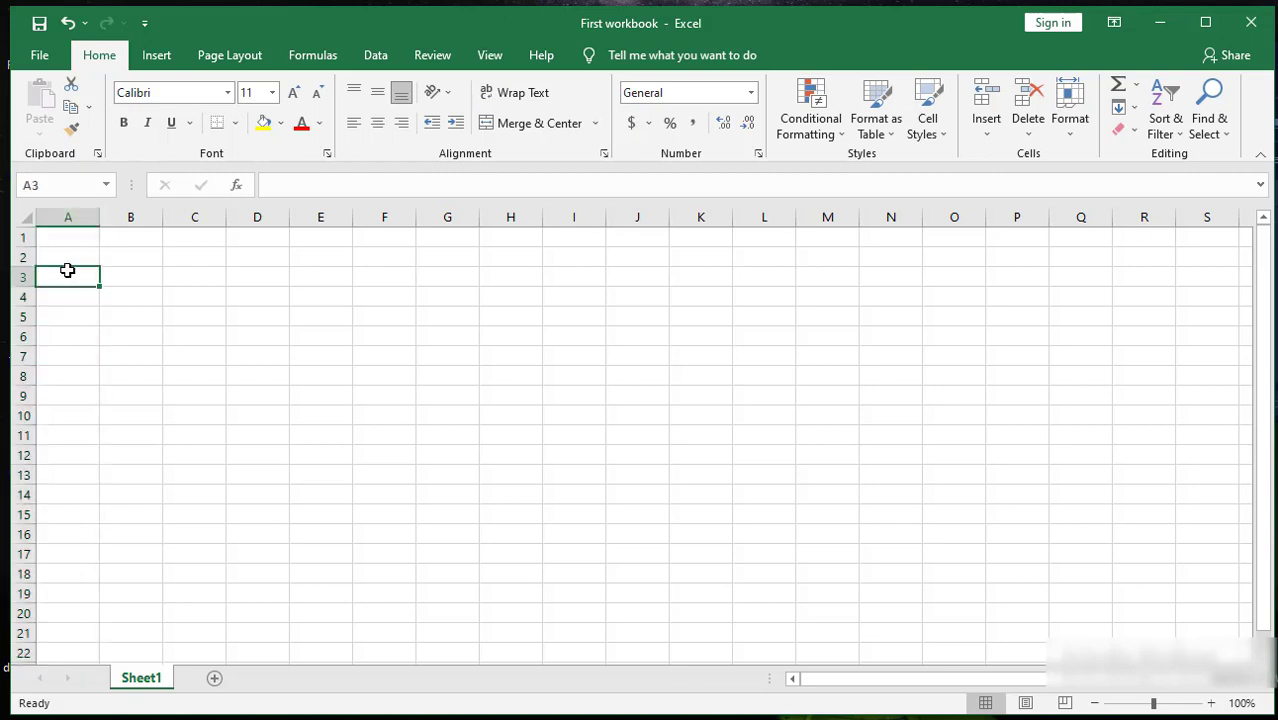
left_click(21, 297)
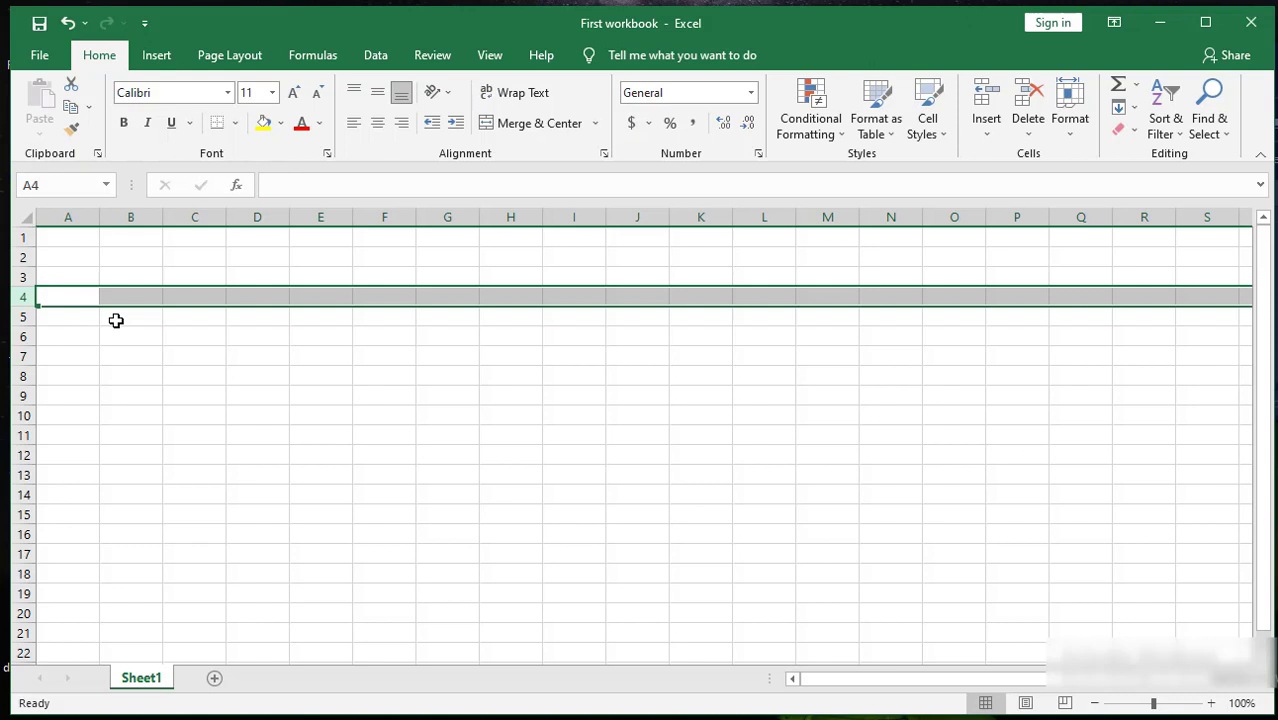
- Select the adjacent columns C through H together, then clear the selection
left_click(196, 218)
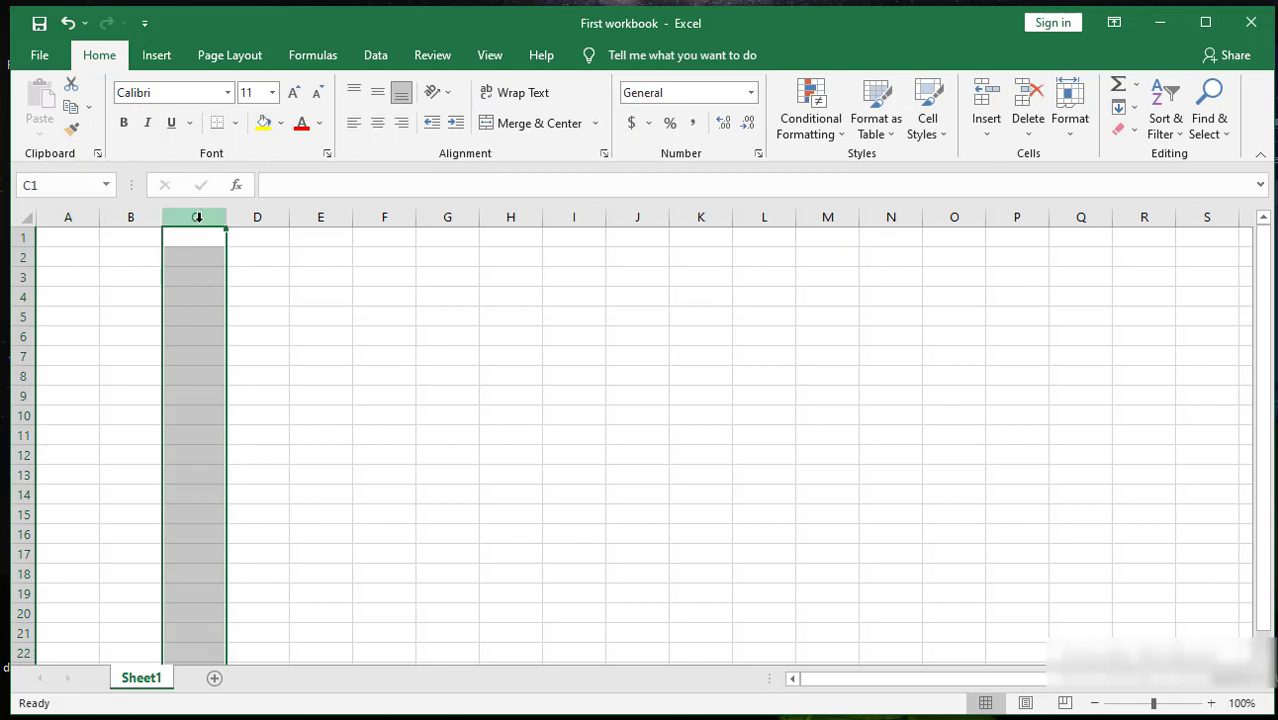
left_click_drag(197, 217, 513, 219)
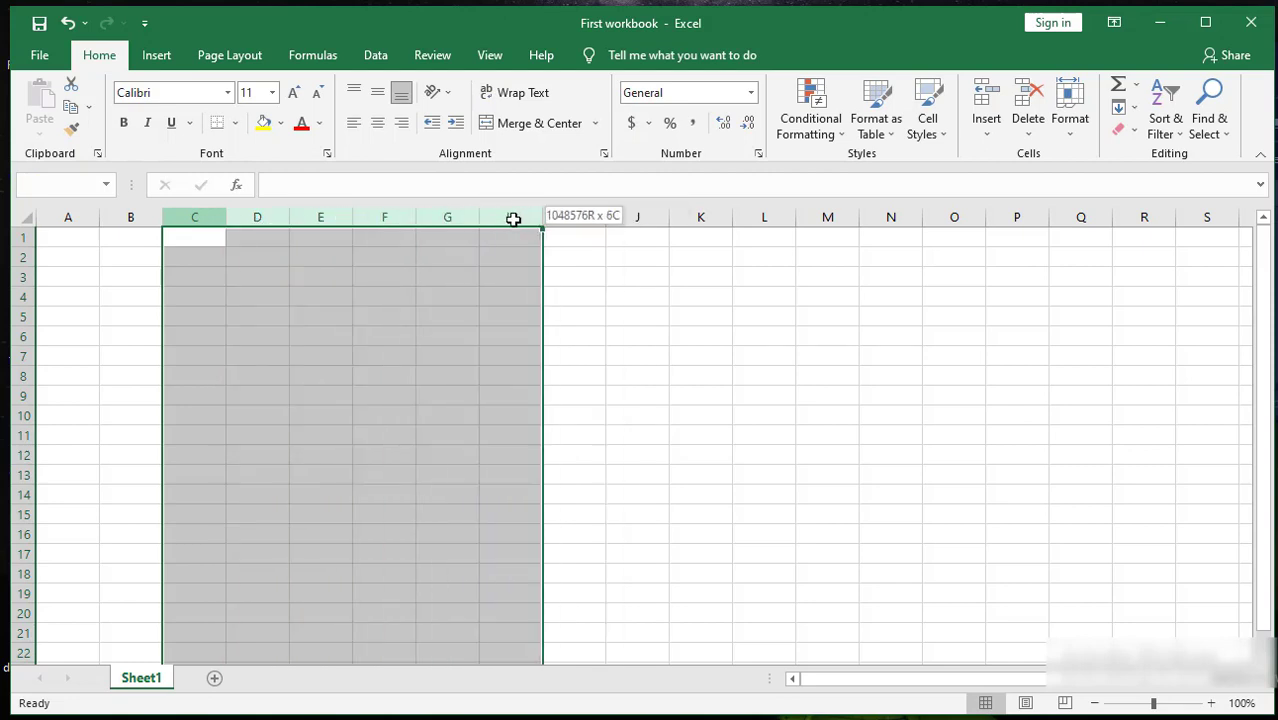
left_click_drag(513, 219, 511, 217)
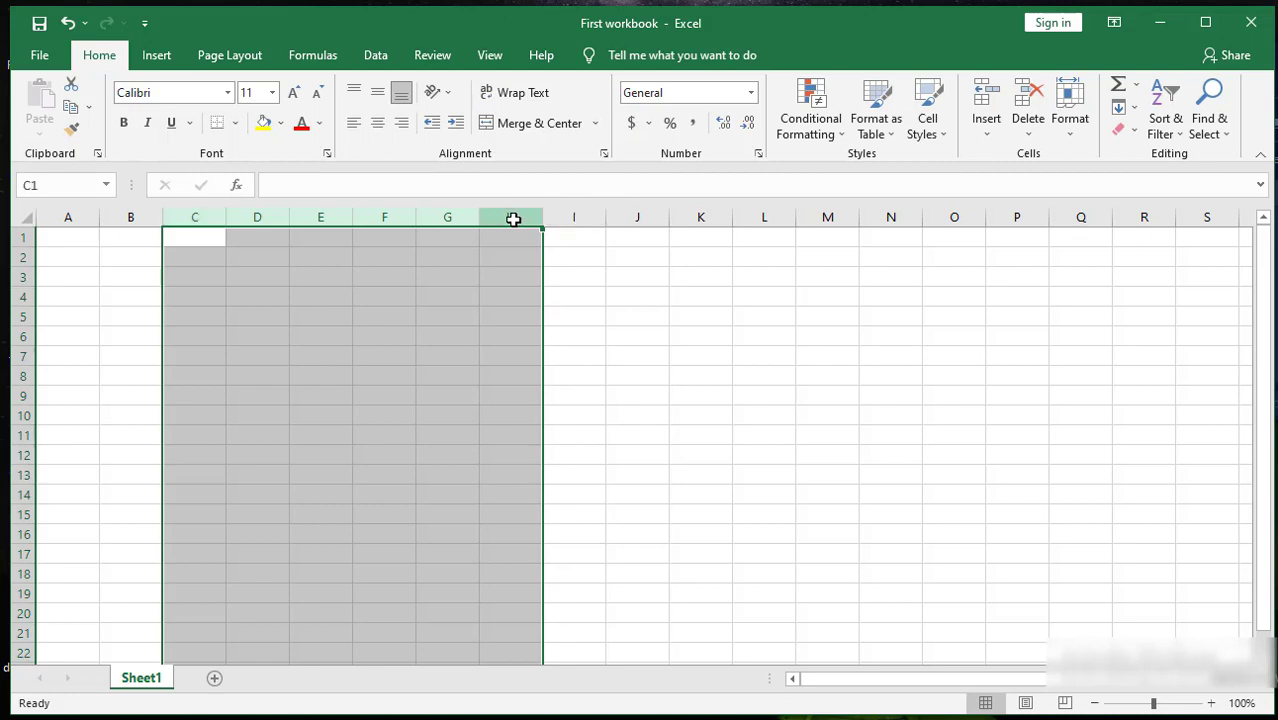
left_click(497, 294)
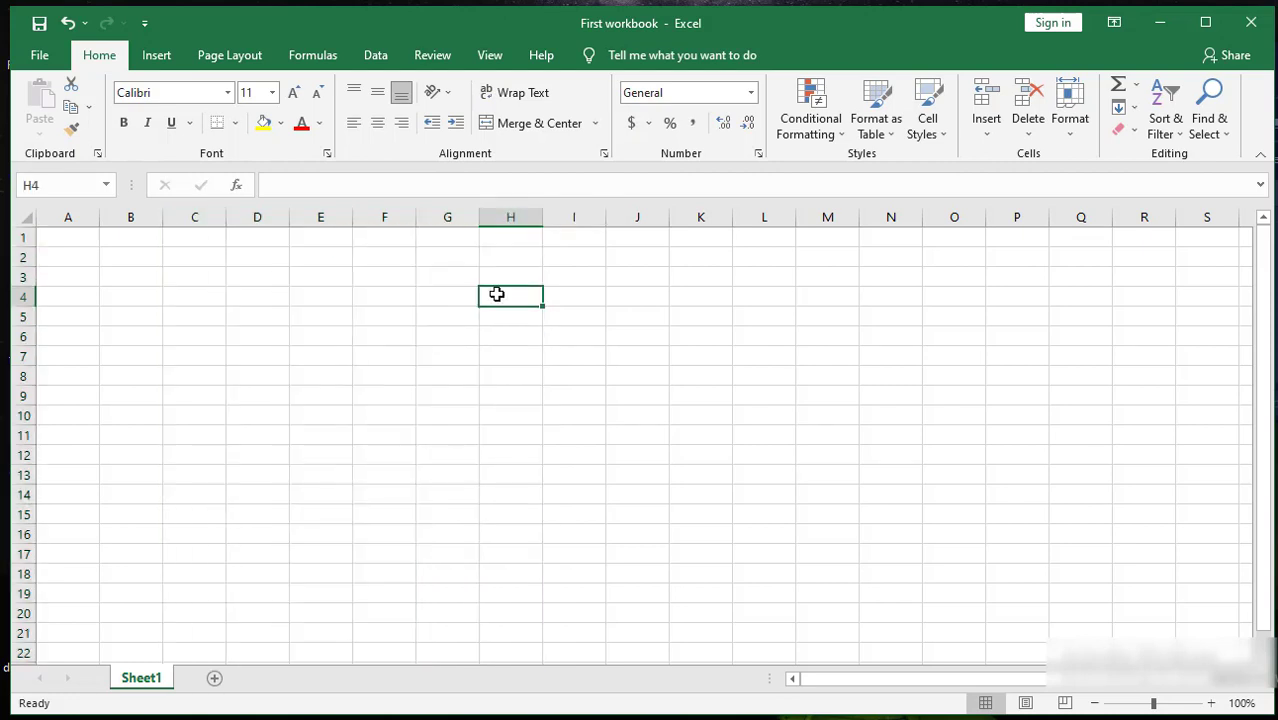
- Select the non-adjacent rows 3, 9, 15 and 19 together, then clear the selection
left_click(20, 277)
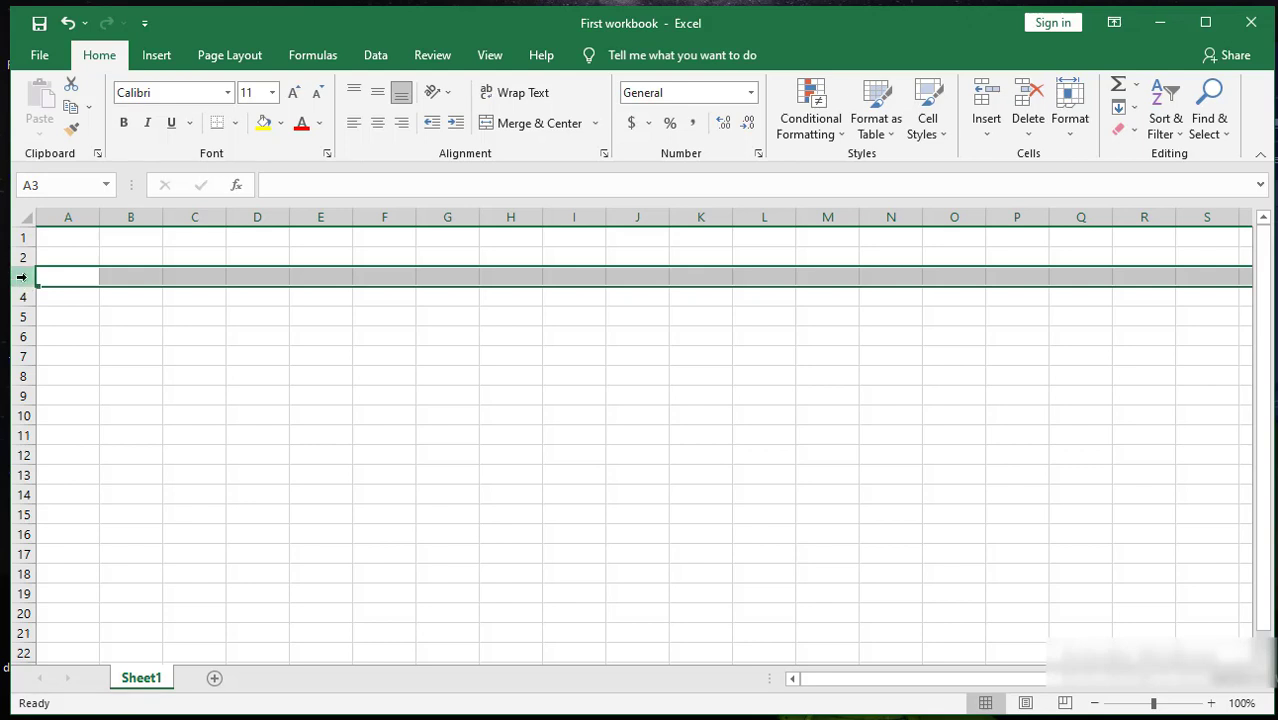
left_click(20, 396, "ctrl")
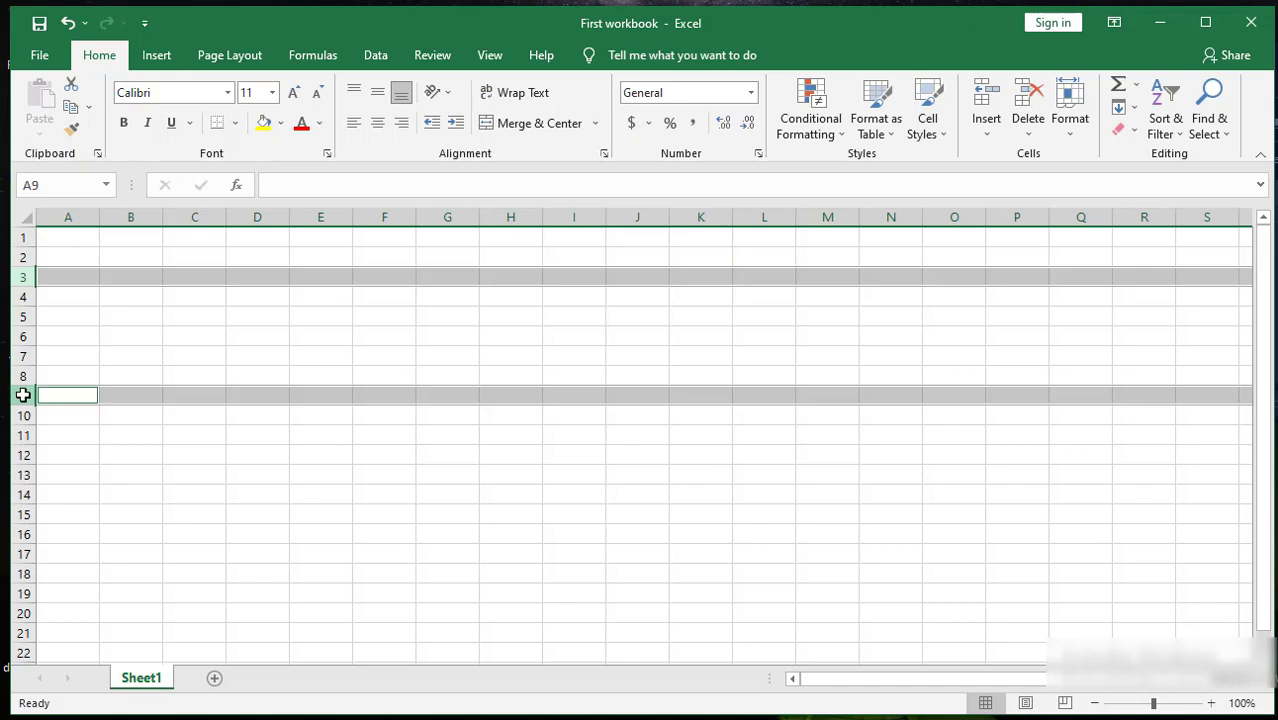
left_click(24, 515, "ctrl")
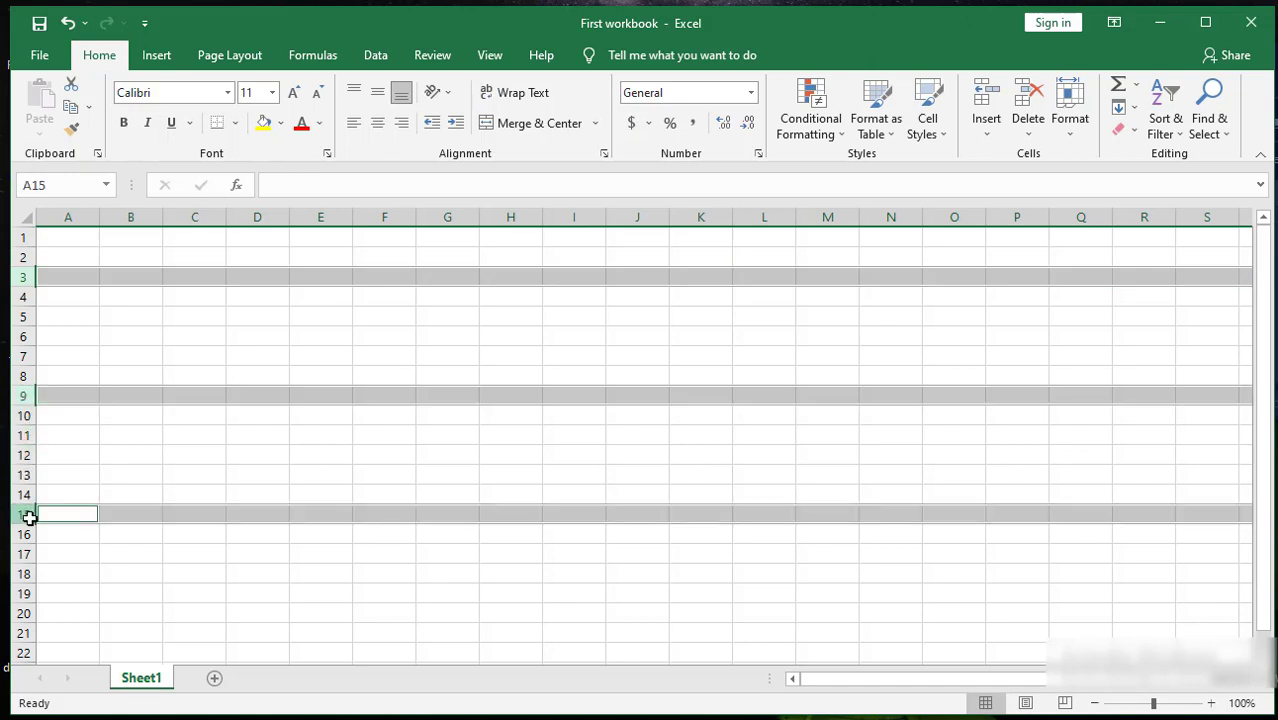
left_click(20, 594, "ctrl")
left_click(266, 395)
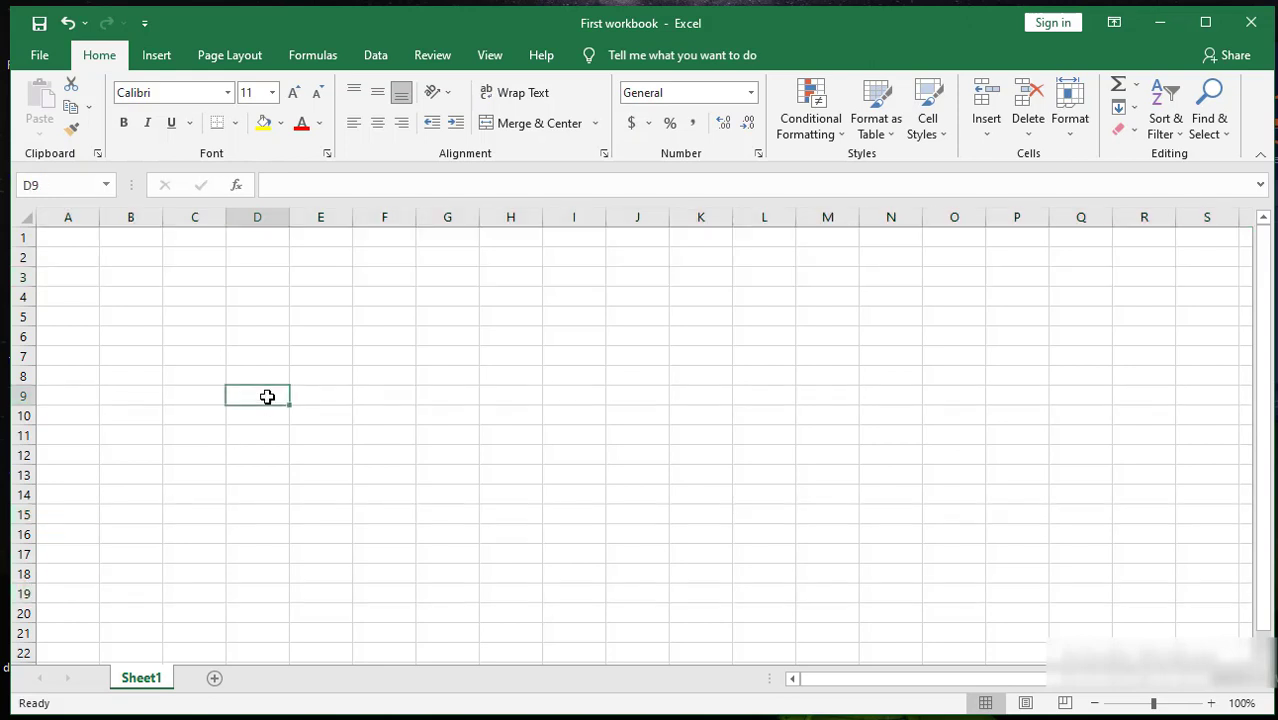
- Select the non-adjacent columns C, F, I and K together, then clear the selection
left_click(201, 219)
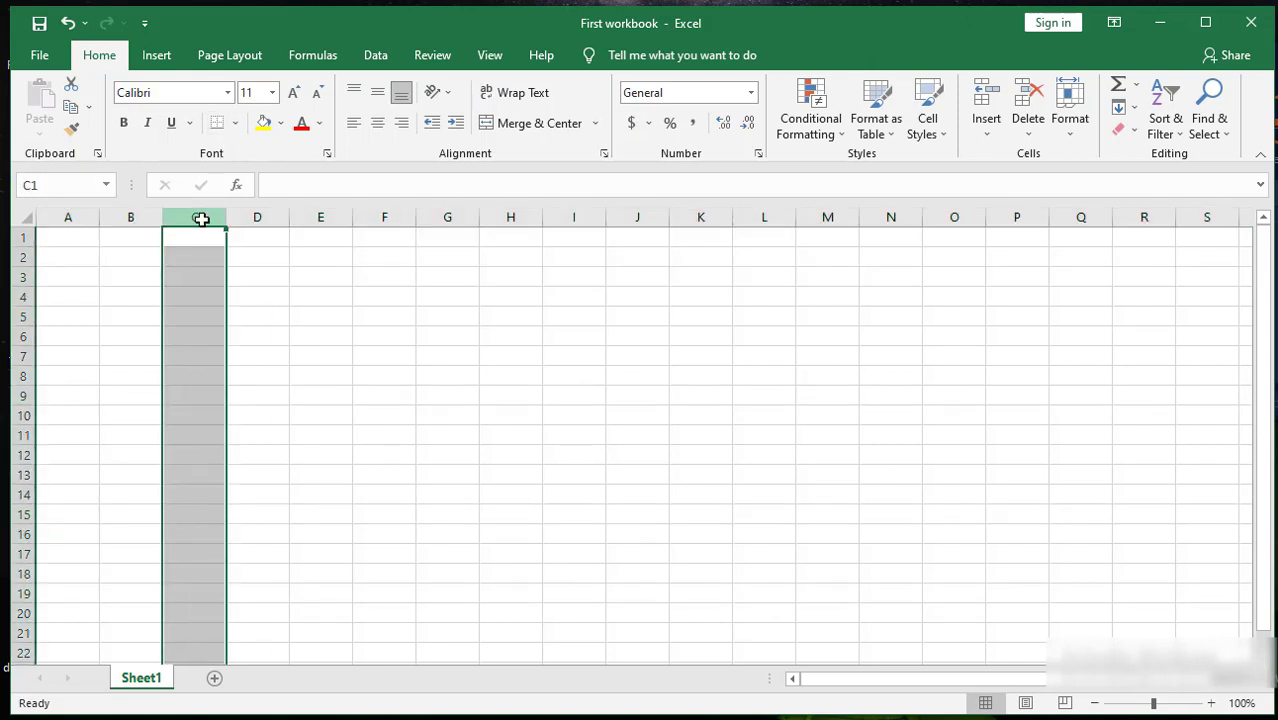
left_click(384, 217, "ctrl")
left_click(574, 217, "ctrl")
left_click(727, 217, "ctrl")
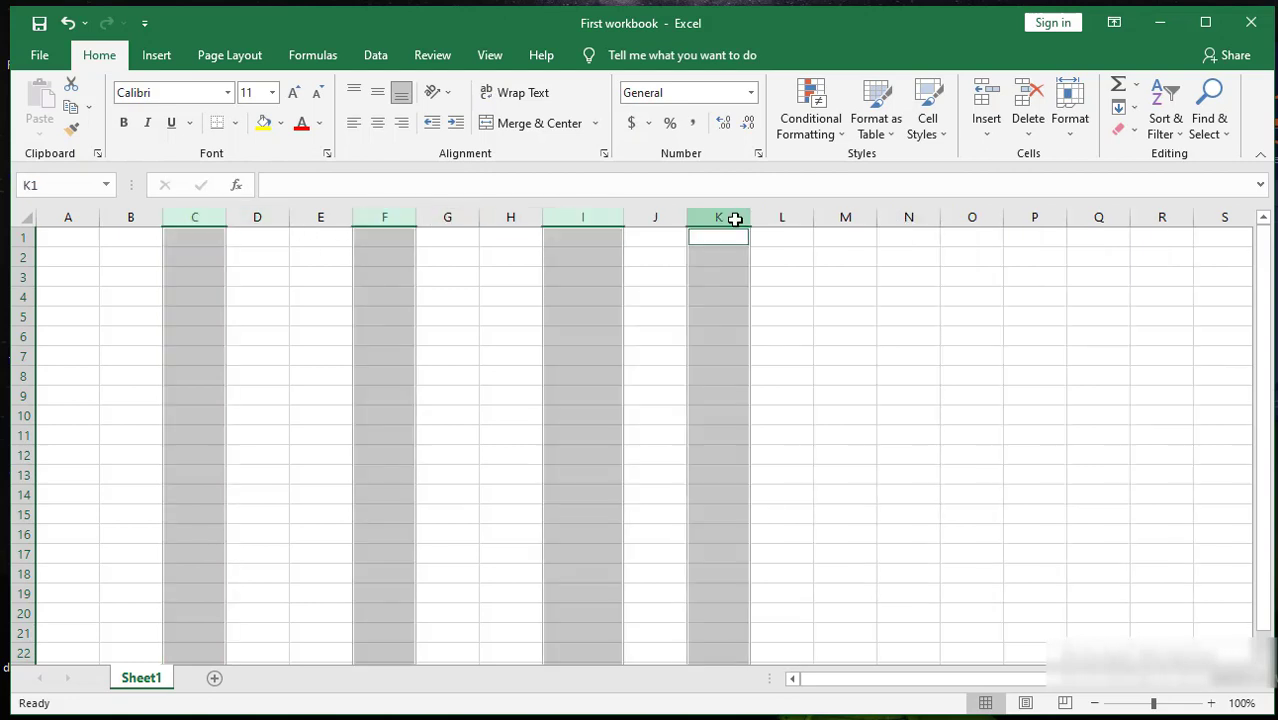
left_click(882, 358)
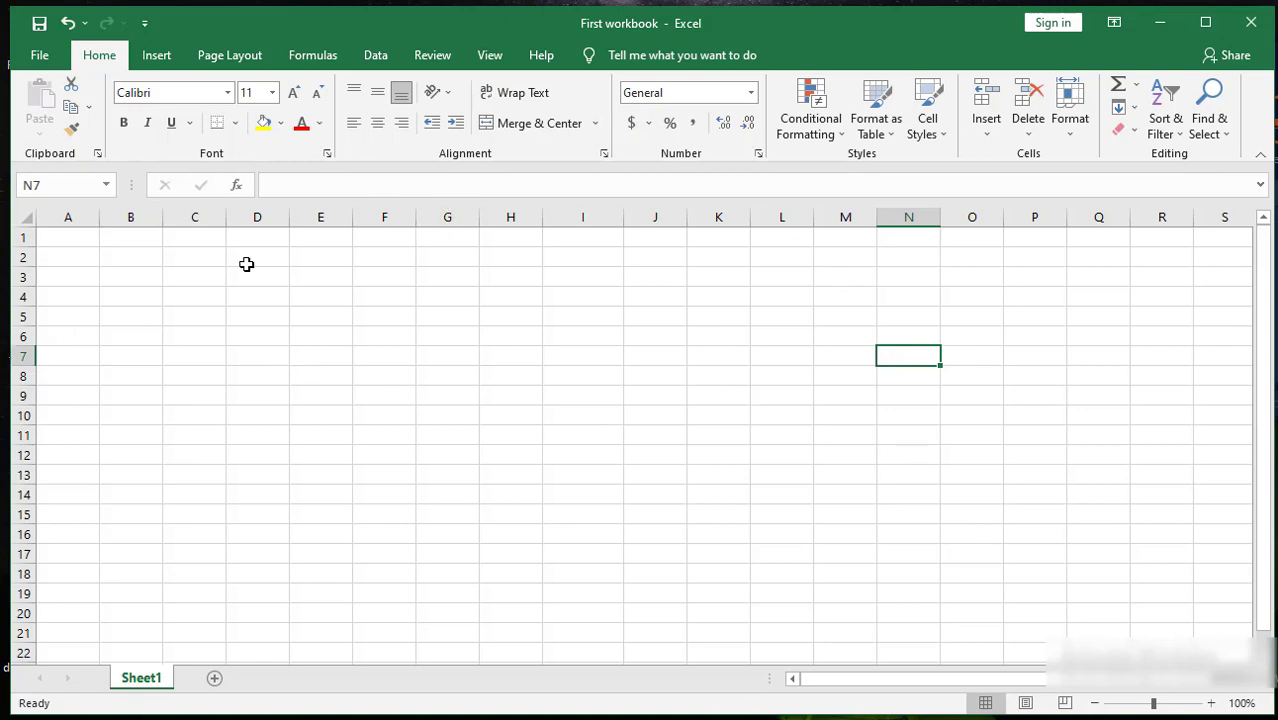
- Select the entire column F starting from cell F6, then clear the selection
left_click(381, 328)
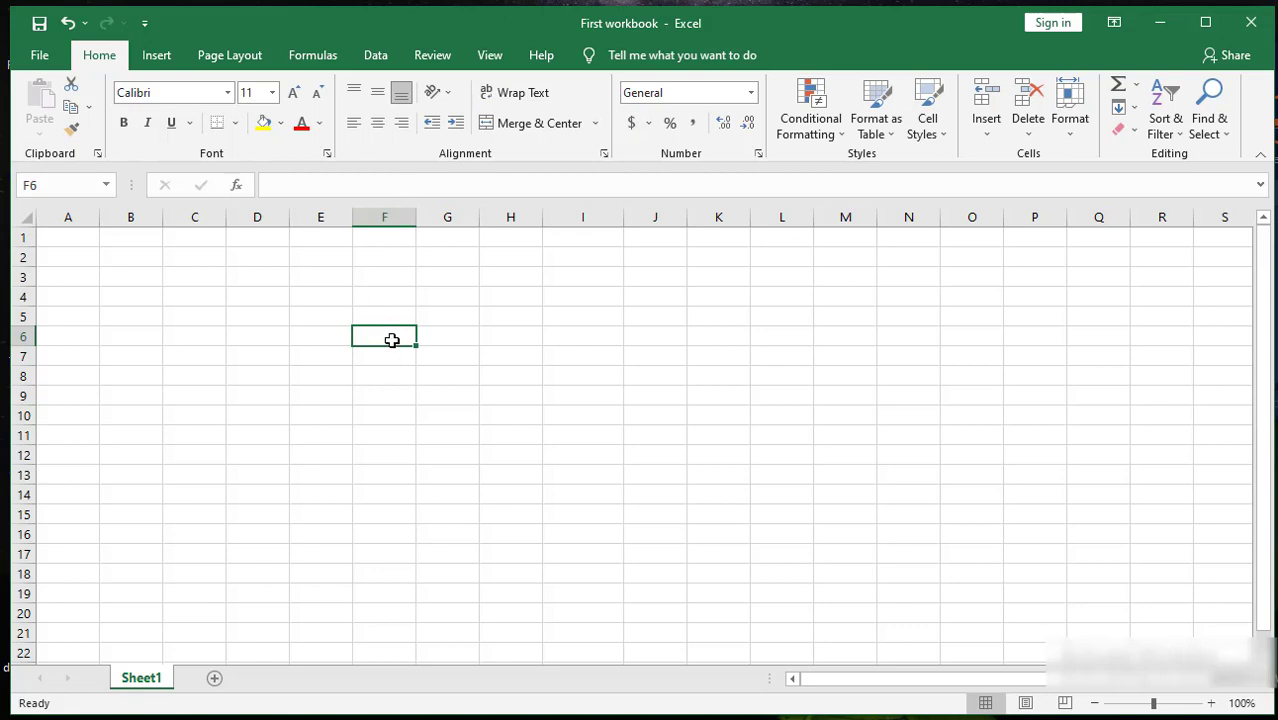
key("ctrl+space")
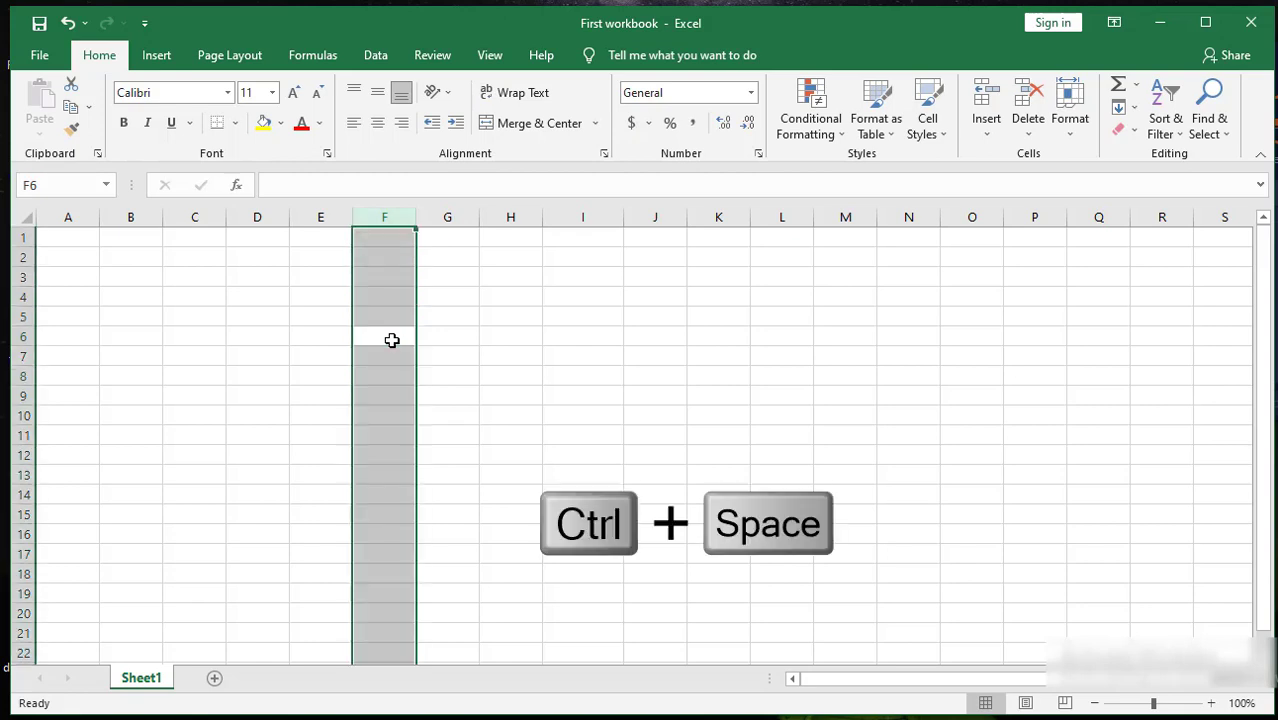
left_click(256, 310)
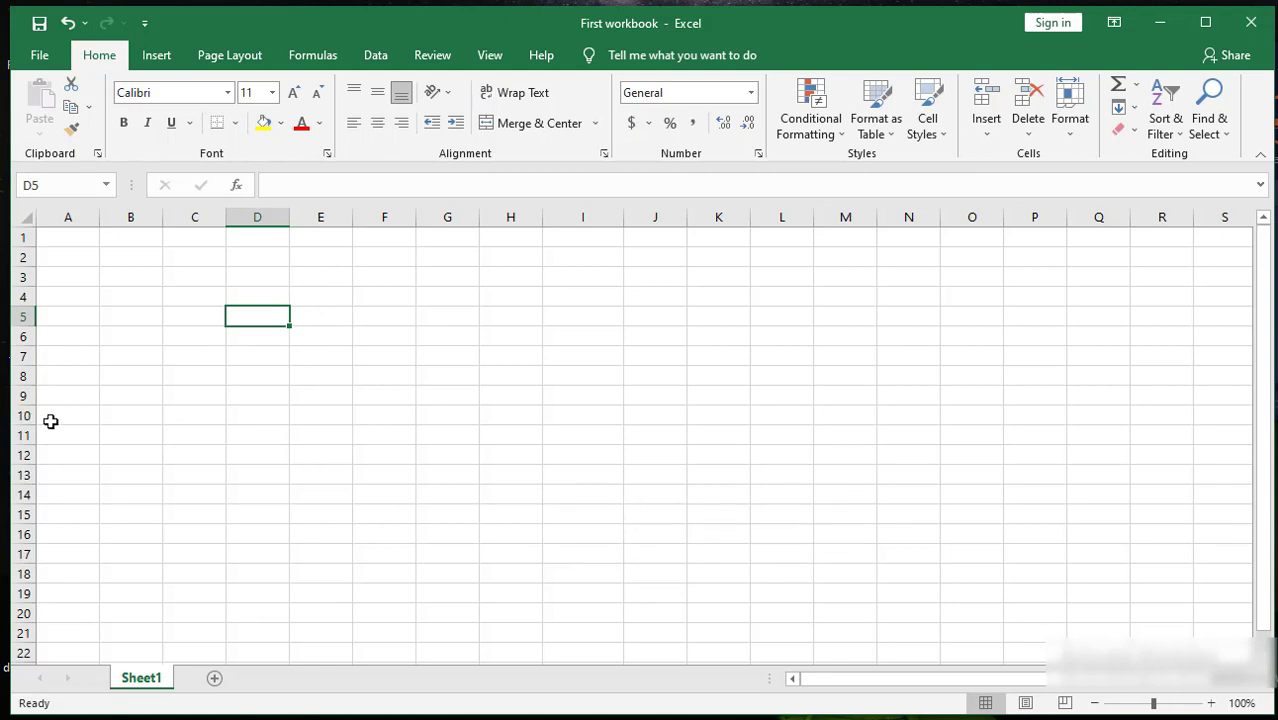
- Select the entire row 10 starting from cell H10, then clear the selection
left_click(498, 439)
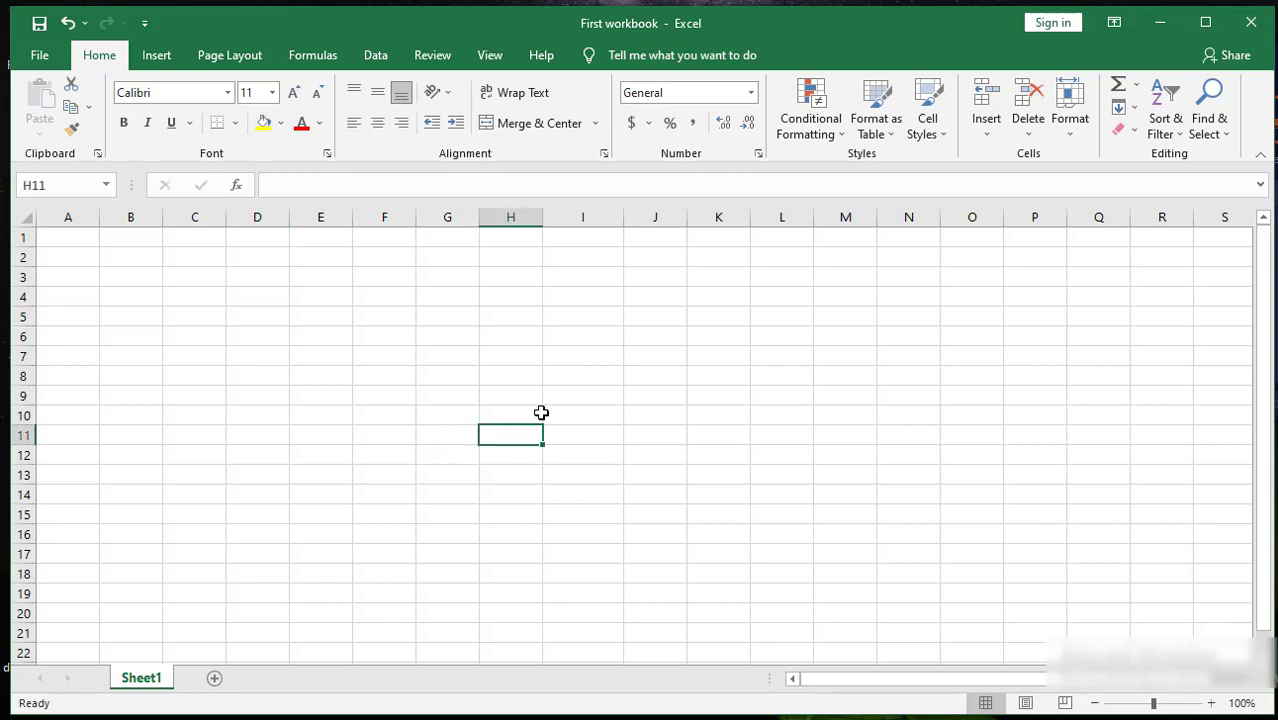
left_click(524, 418)
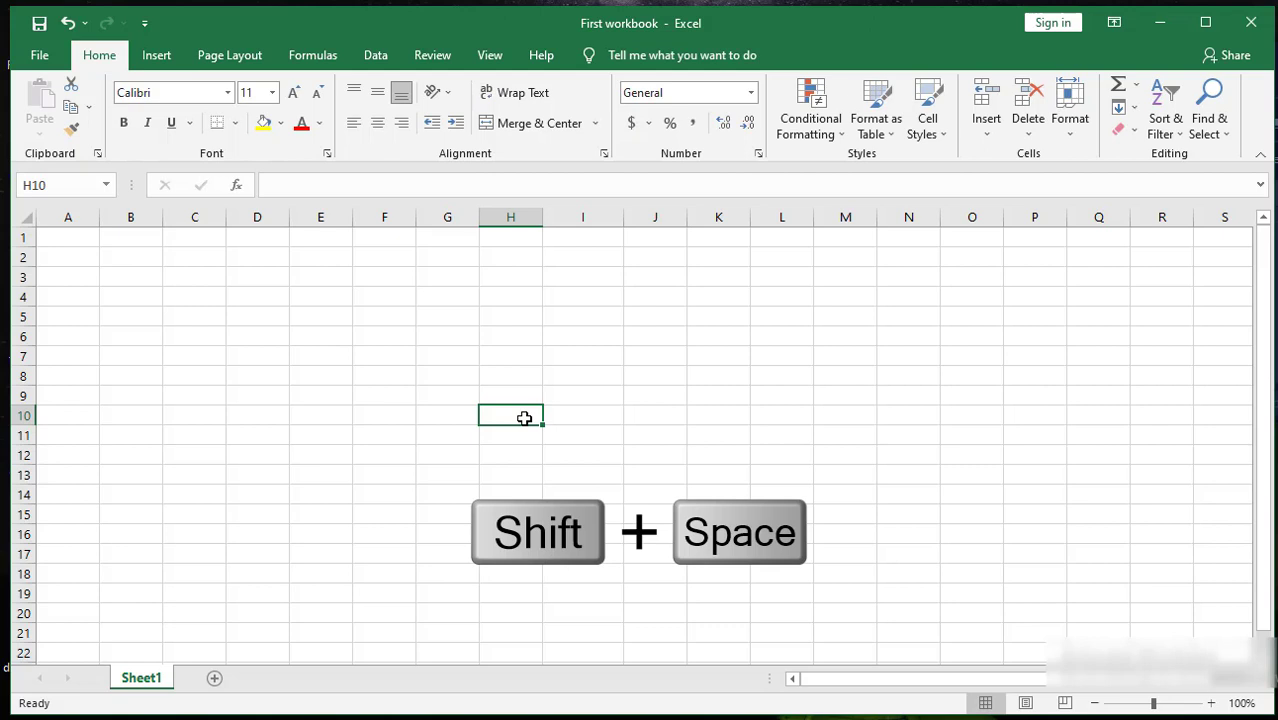
key("shift+space")
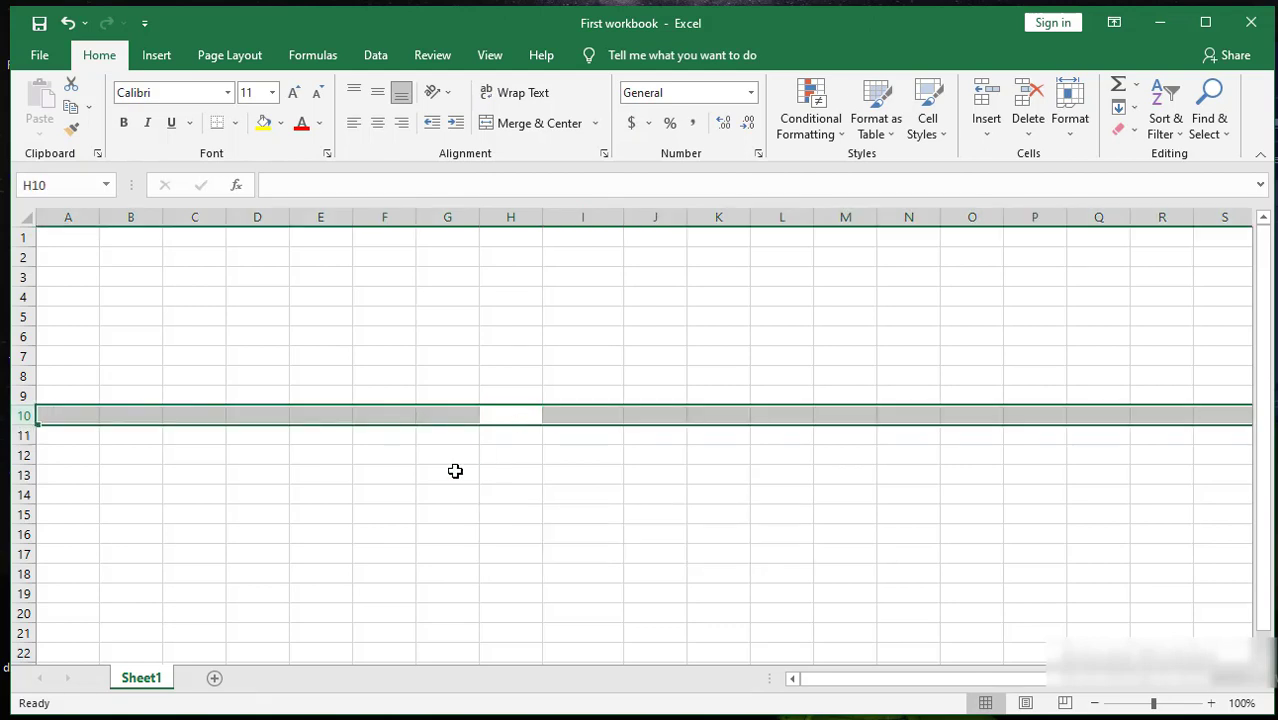
left_click(411, 474)
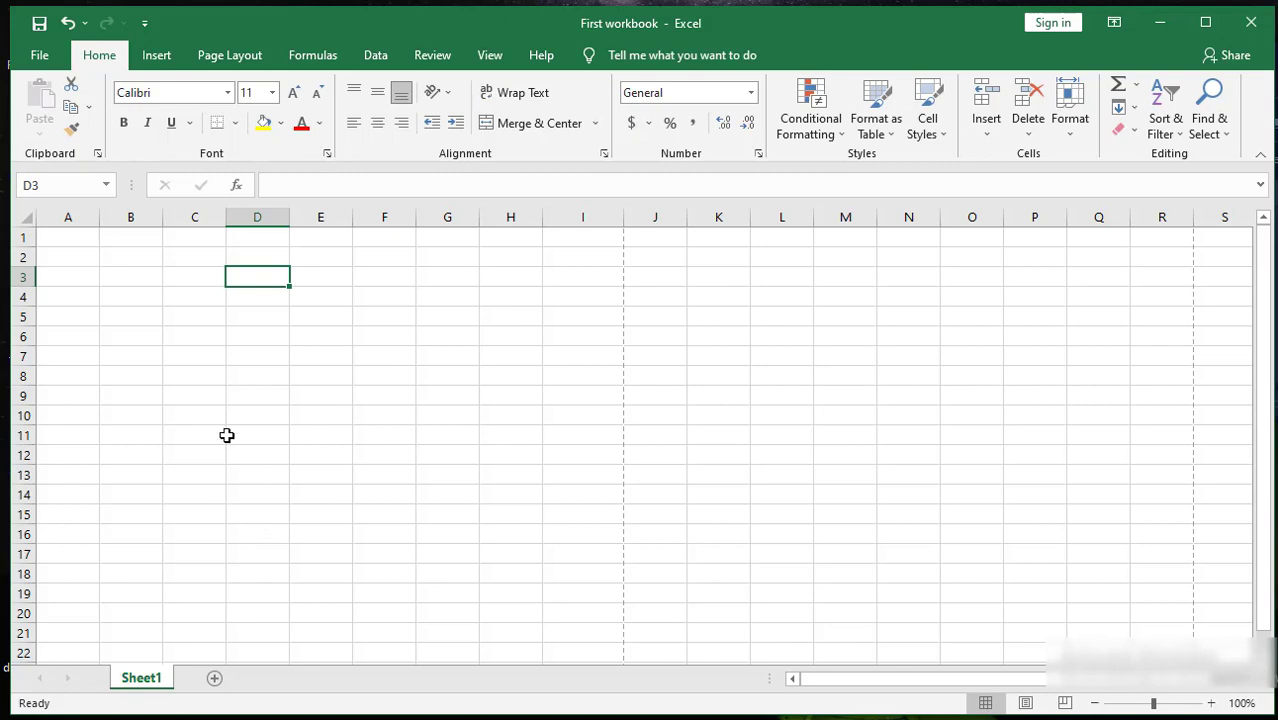
- Paste the prepared records with names, FT/PT codes and numeric values into the sheet, starting at cell A2
left_click(48, 258)
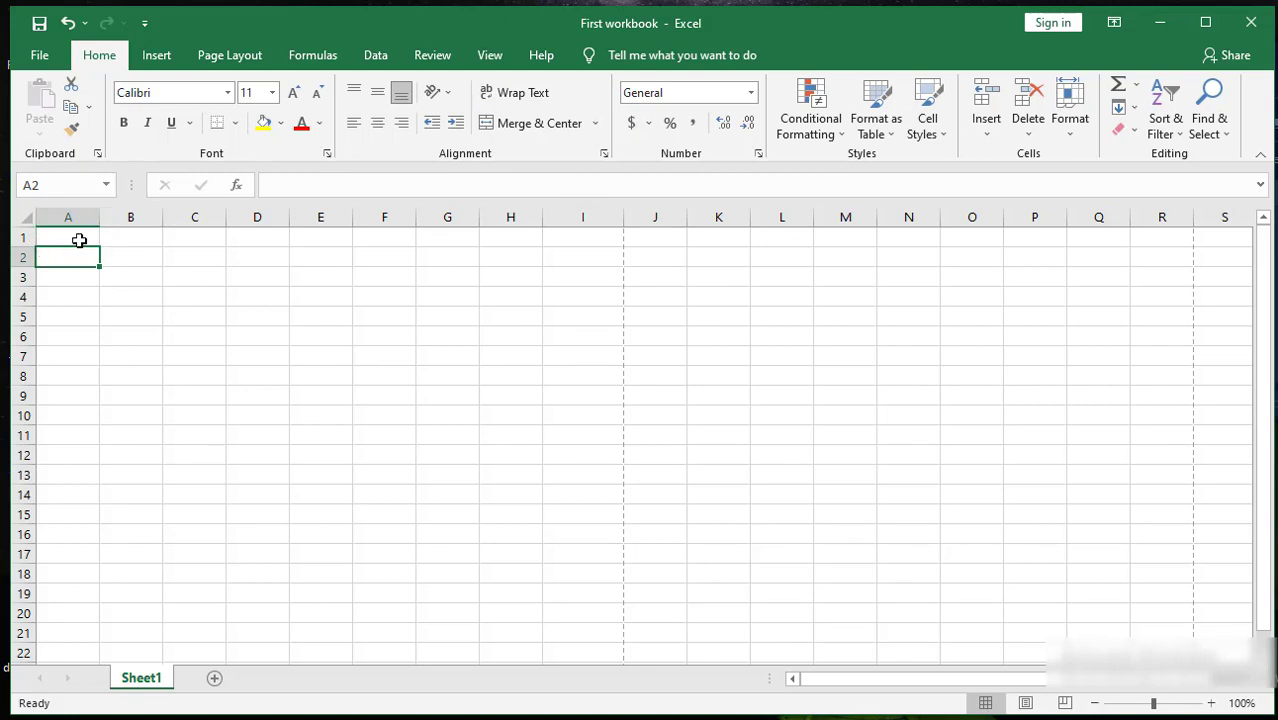
key("ctrl+v")
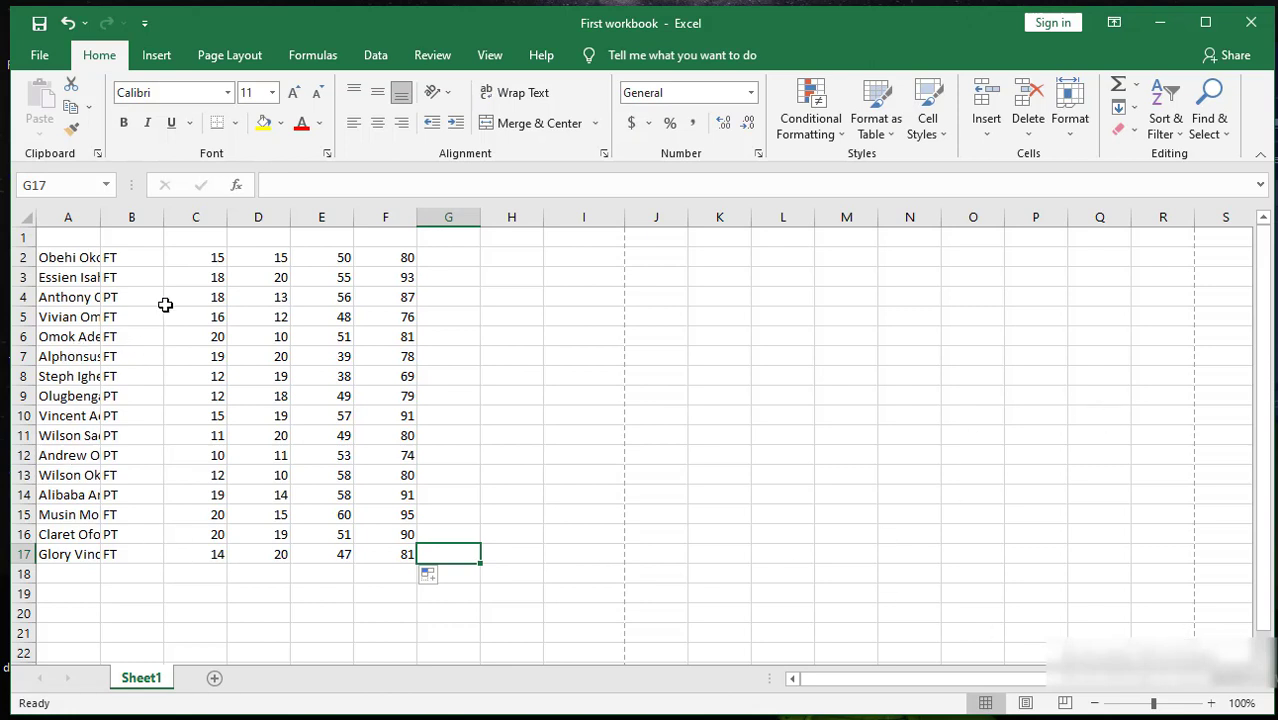
left_click(88, 475)
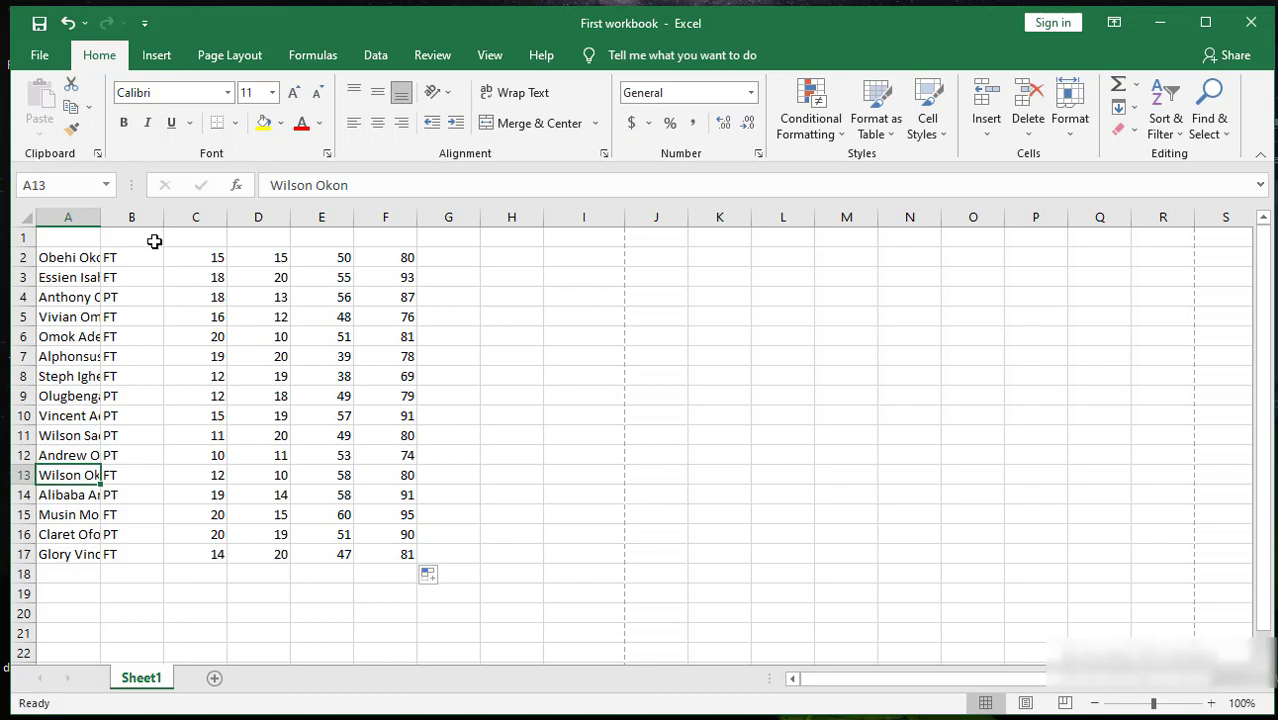
- Enter the column heading "NAME" in cell A1 above the list of names
left_click(58, 242)
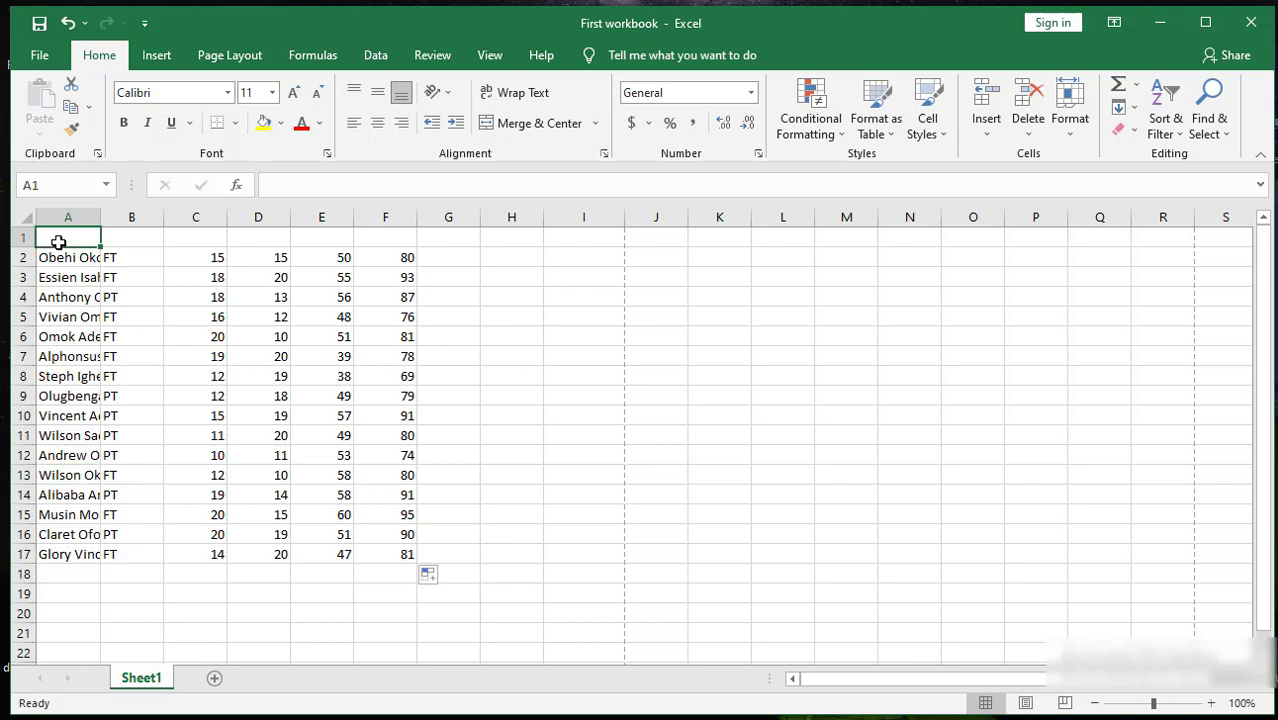
type("Nmam")
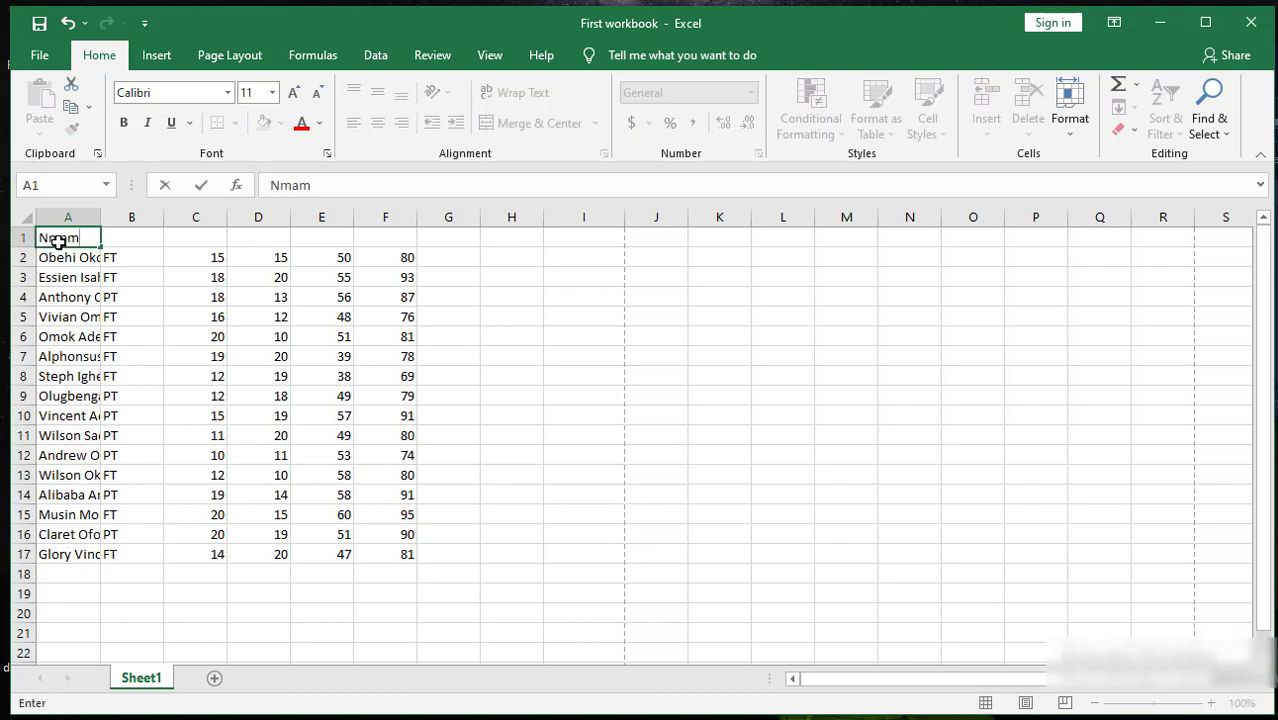
key("BackSpace")
key("BackSpace")
key("BackSpace")
key("BackSpace")
type("NAME")
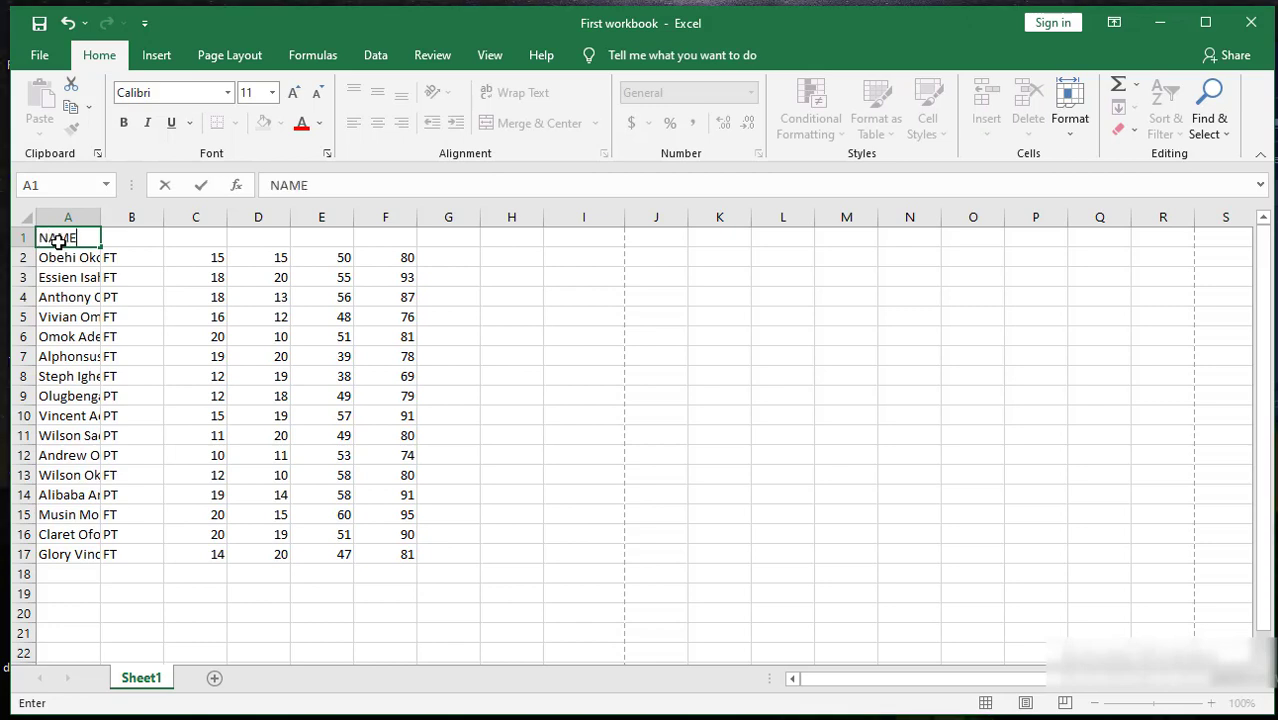
- Enter the column headings "STATUS" in cell B1 and "CA1 (20)" in cell C1
left_click(145, 240)
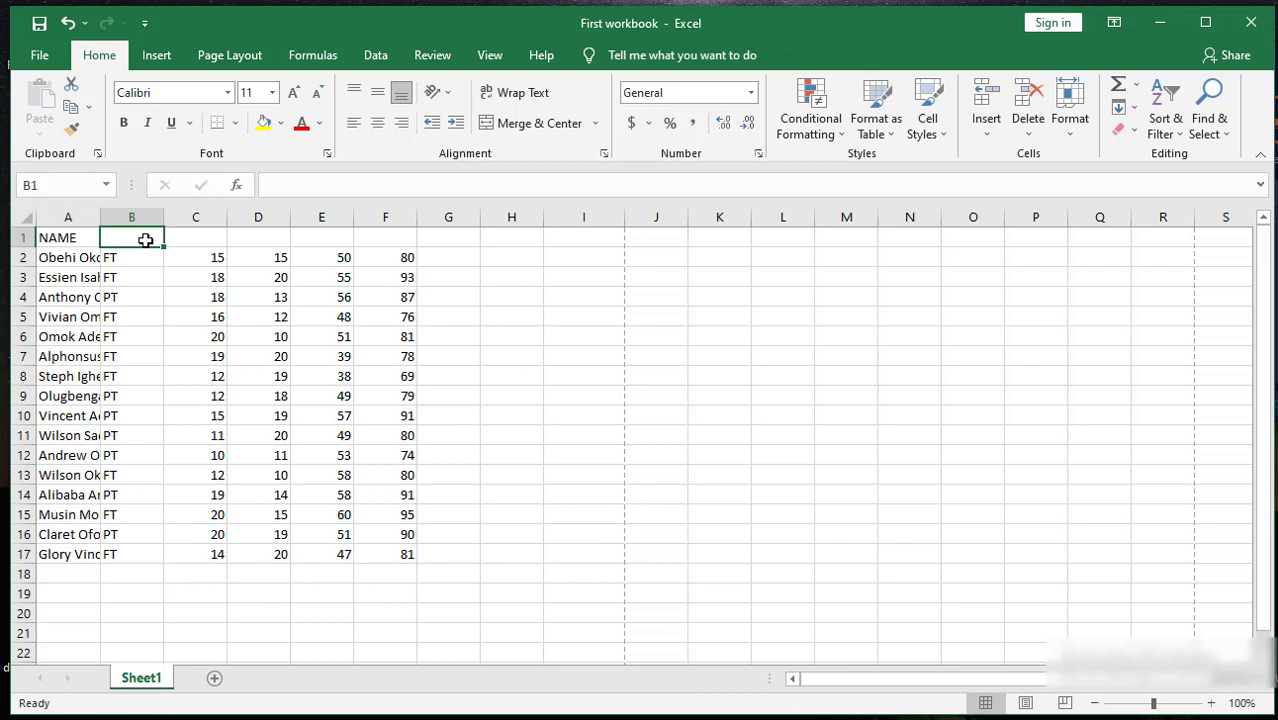
type("S")
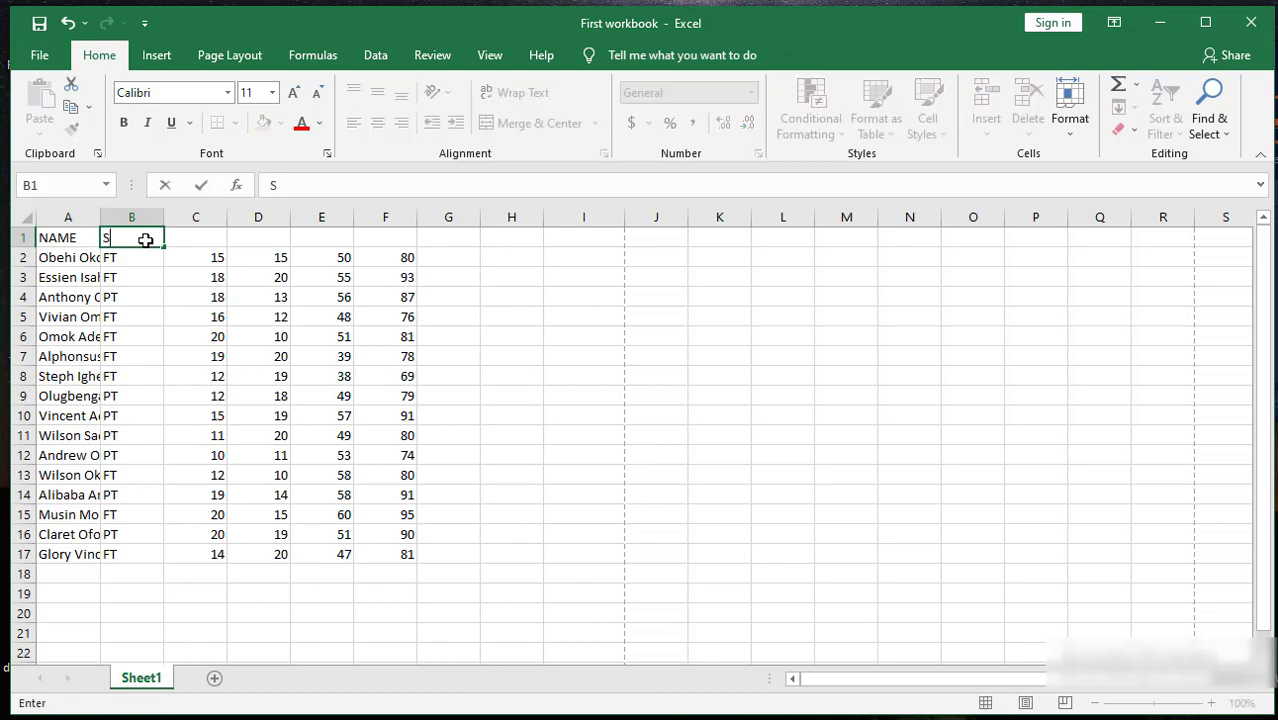
type("TATUS")
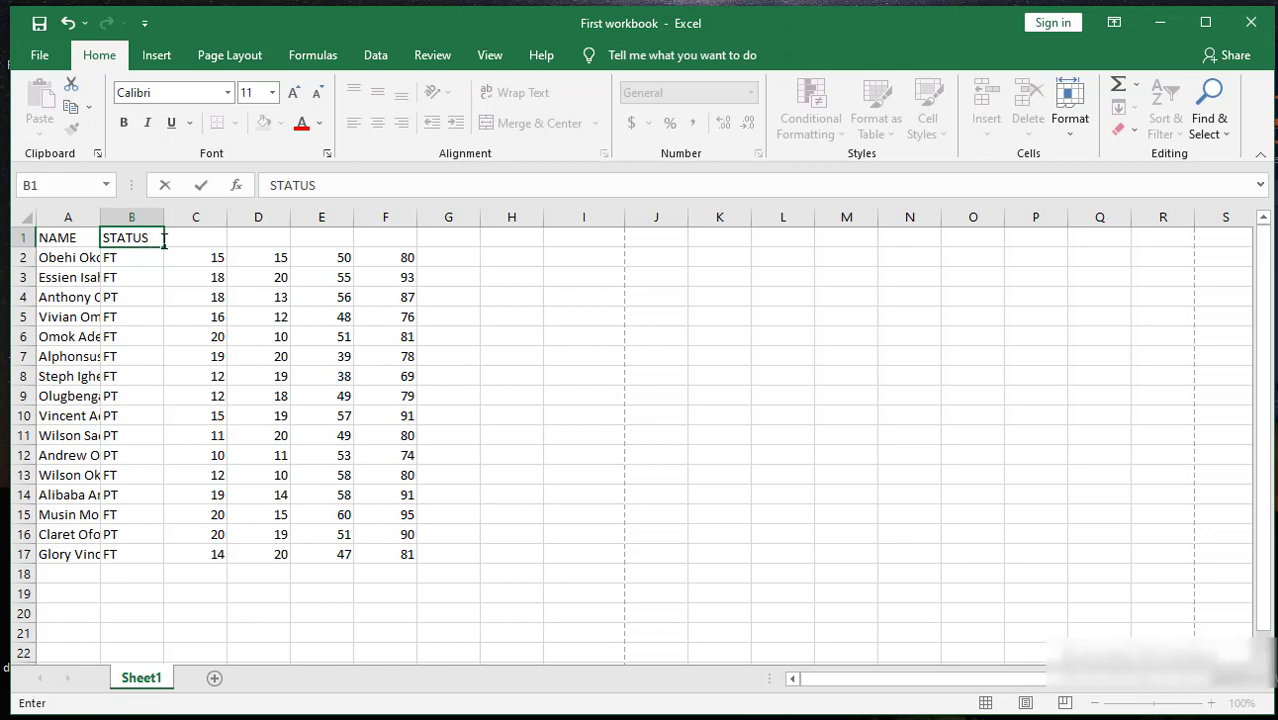
left_click(216, 237)
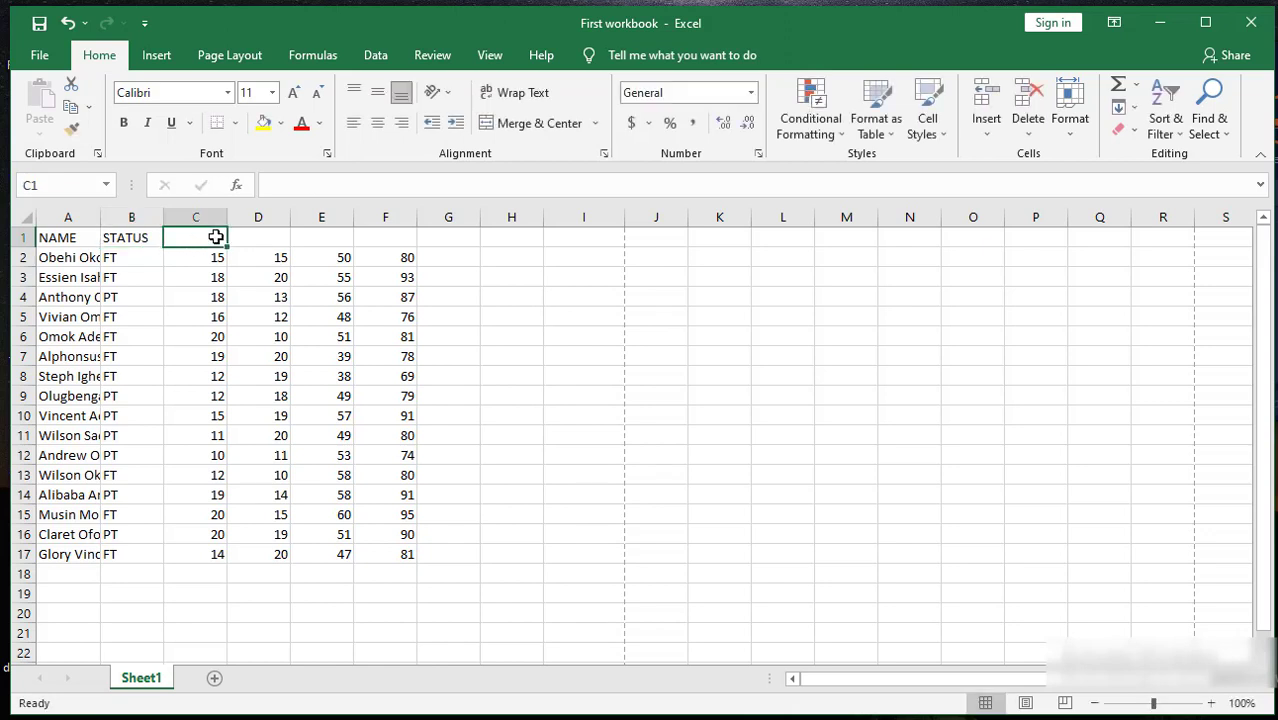
type("CA1")
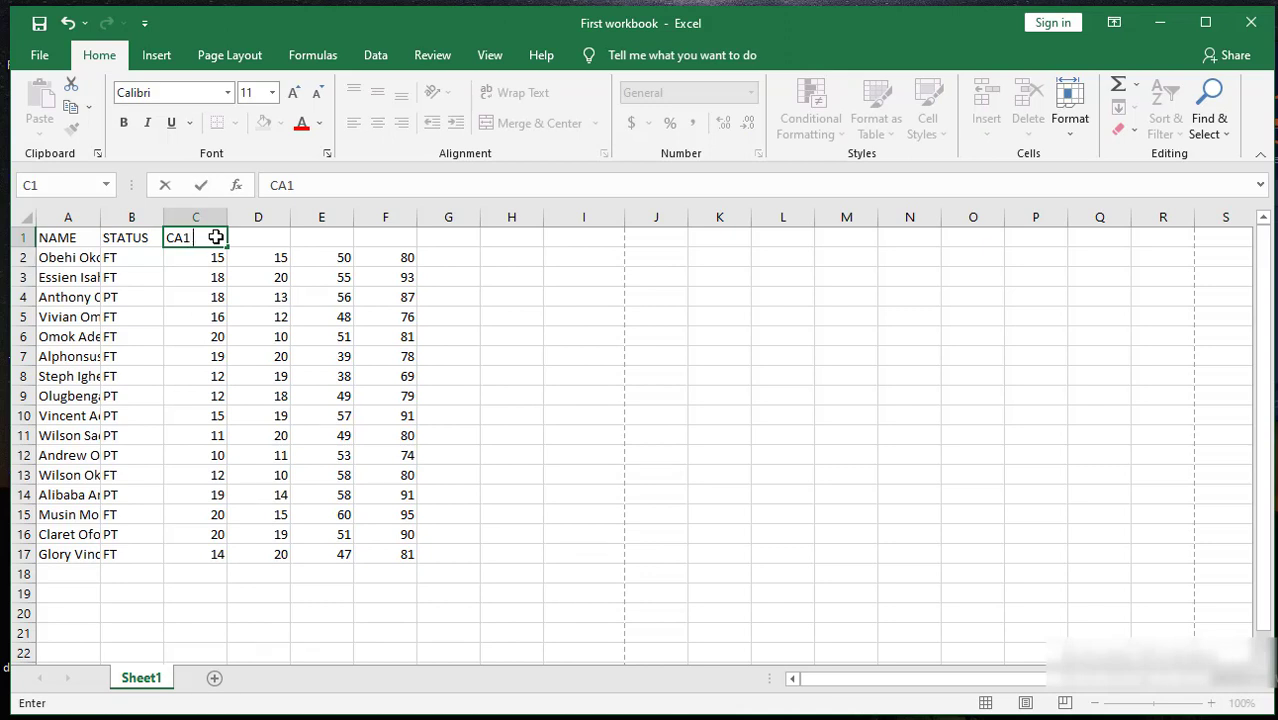
type(" ()")
key("Left")
type("20")
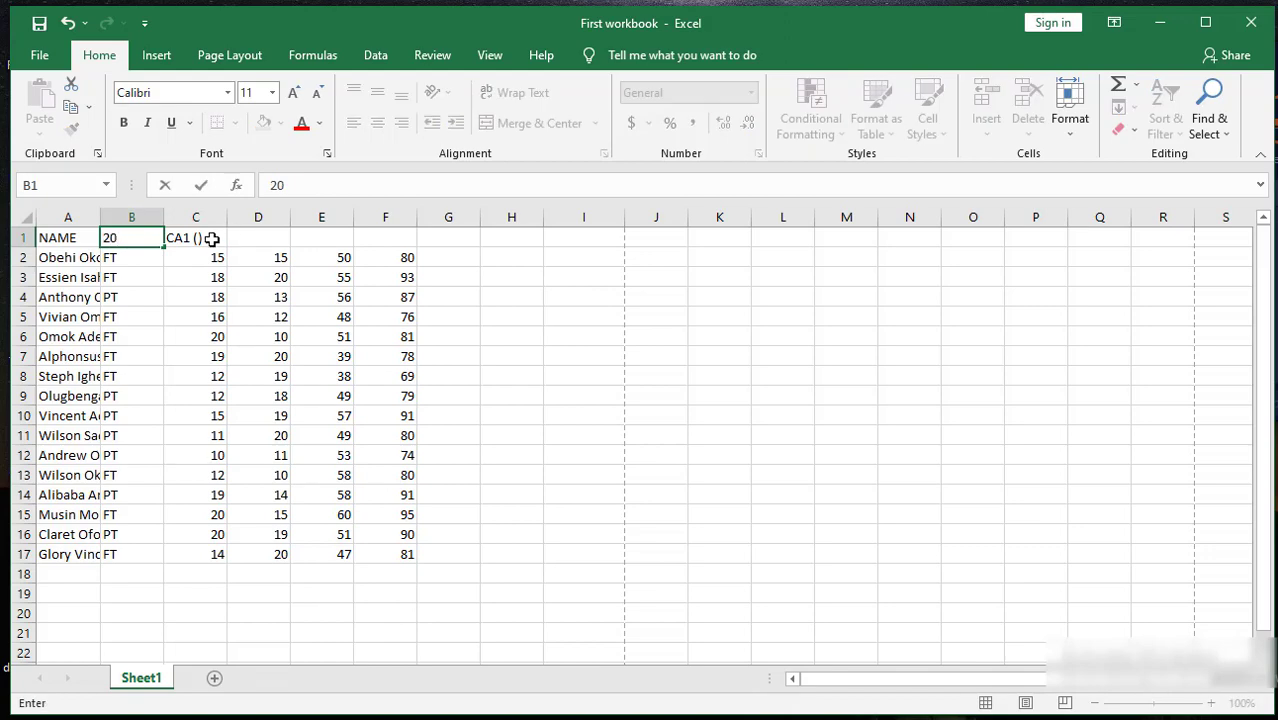
- Enter the remaining column headings "CA (20)" in D1, "EXAM (60)" in E1 and "TOTAL" in F1
left_click(266, 238)
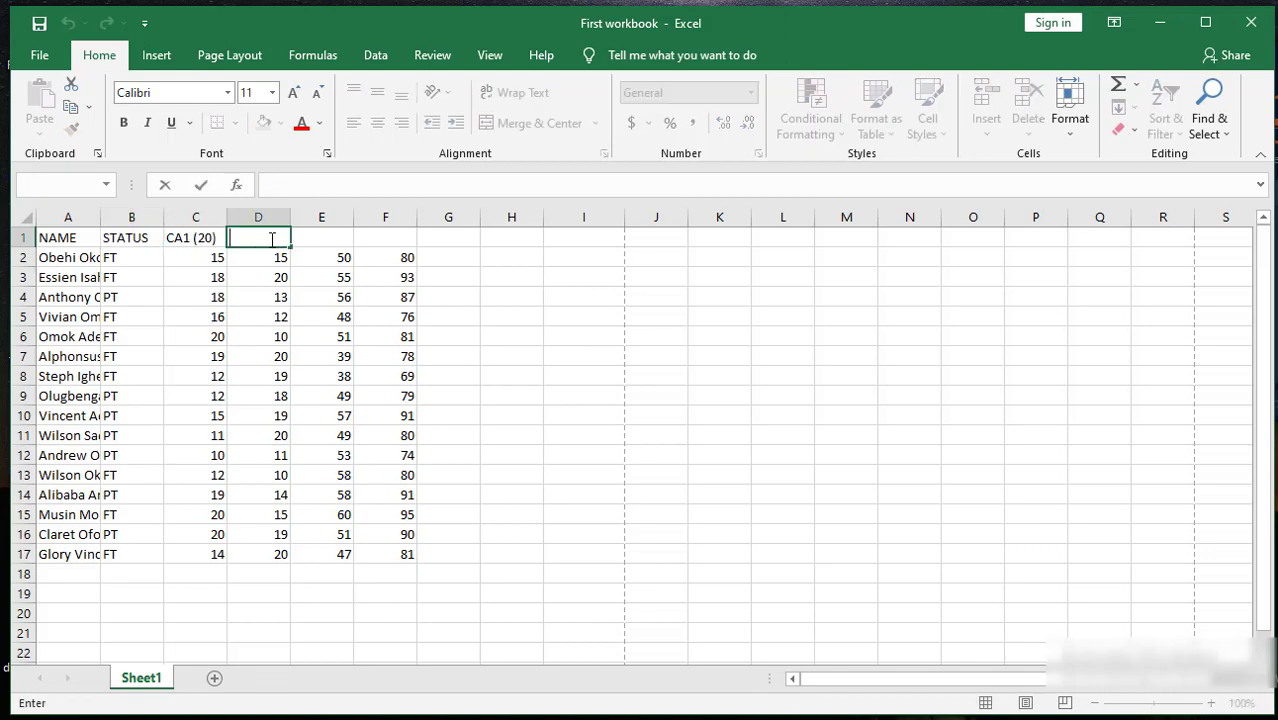
type("CA (20)")
left_click(321, 236)
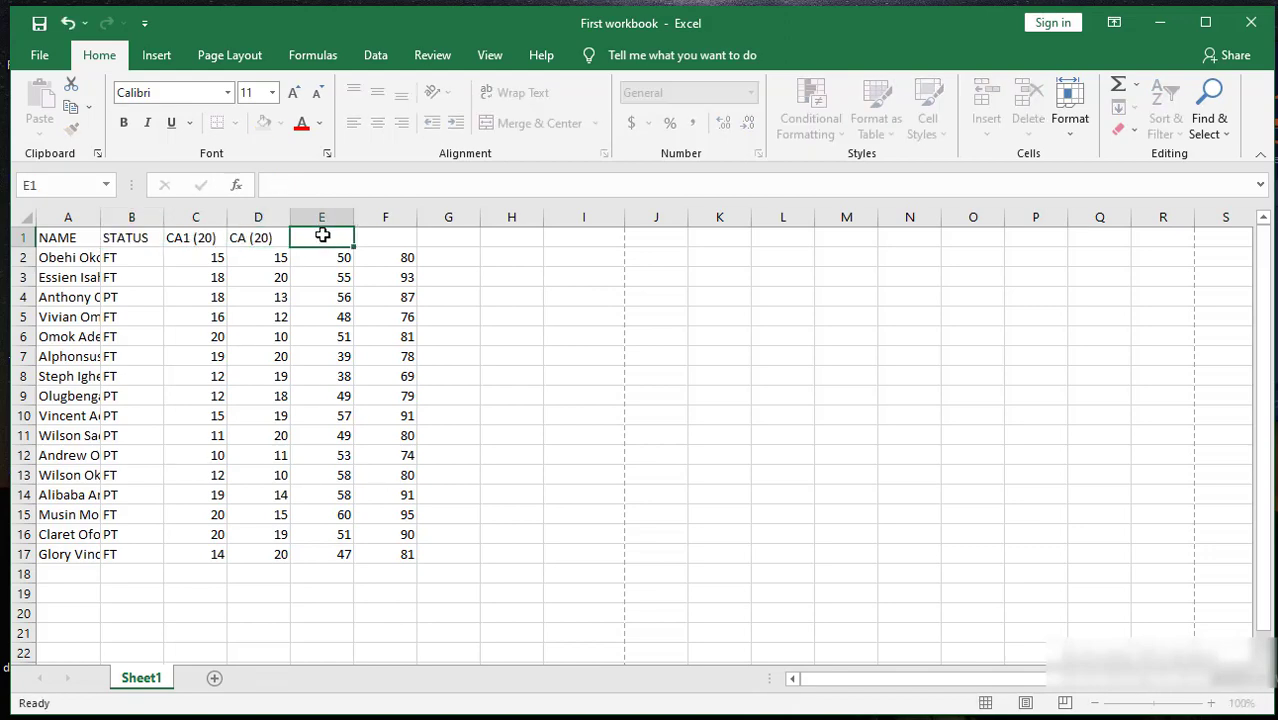
type("Exam (60)")
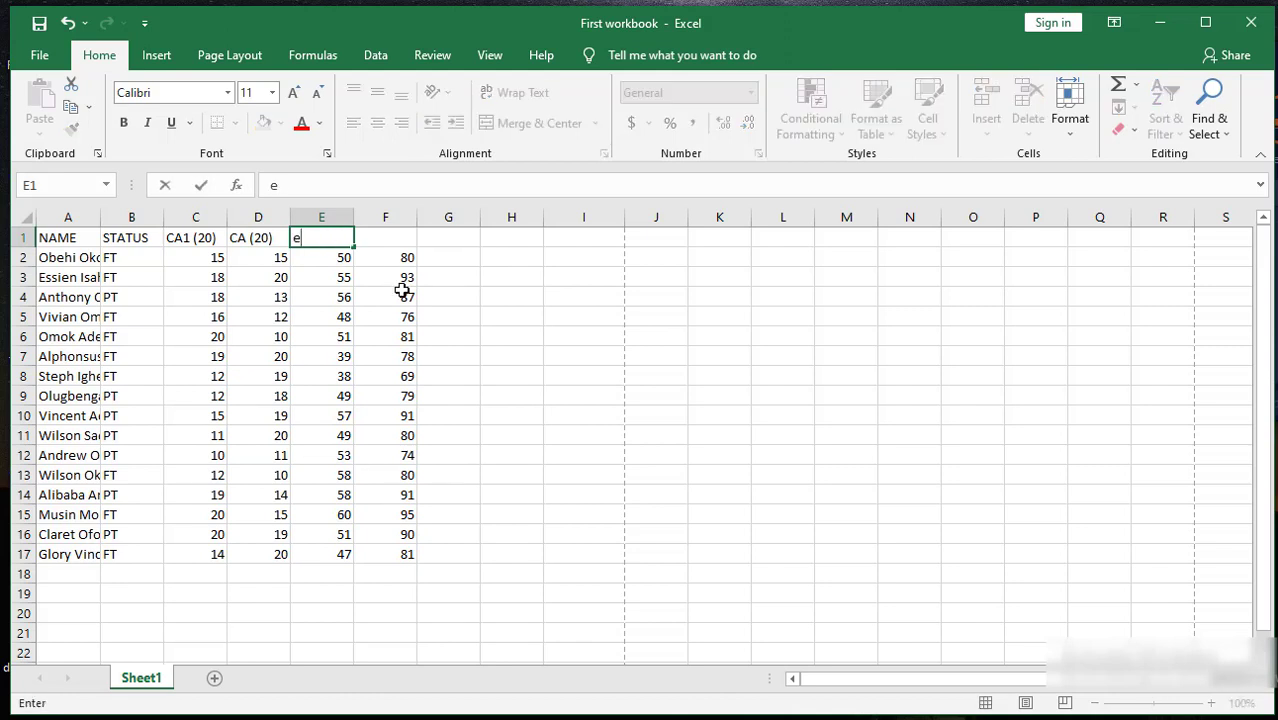
left_click(396, 240)
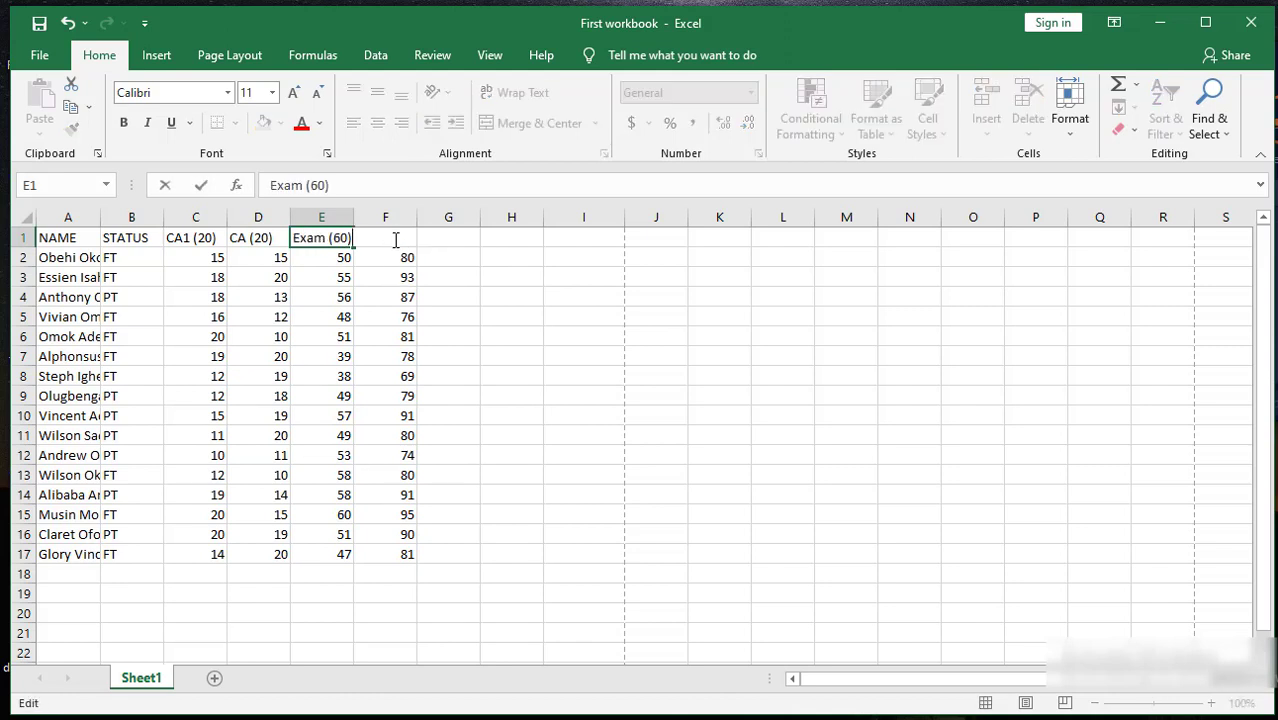
double_click(396, 240)
left_click(396, 240)
double_click(396, 240)
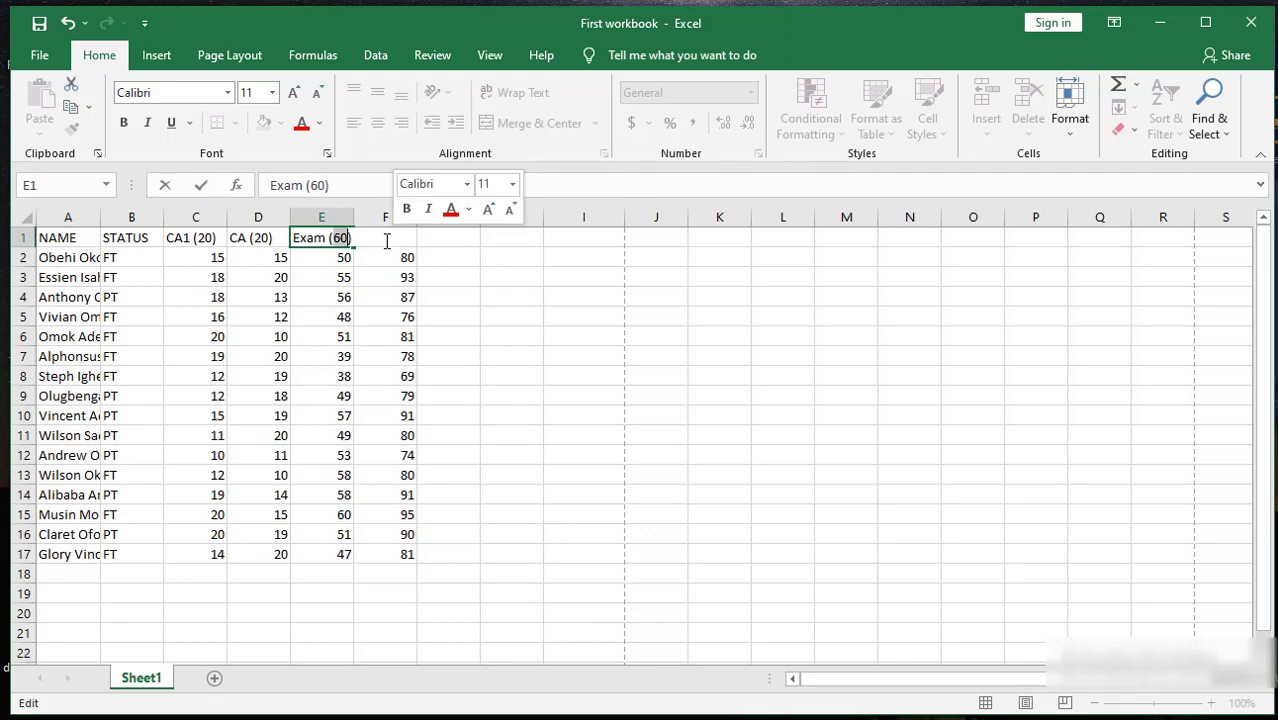
left_click(390, 238)
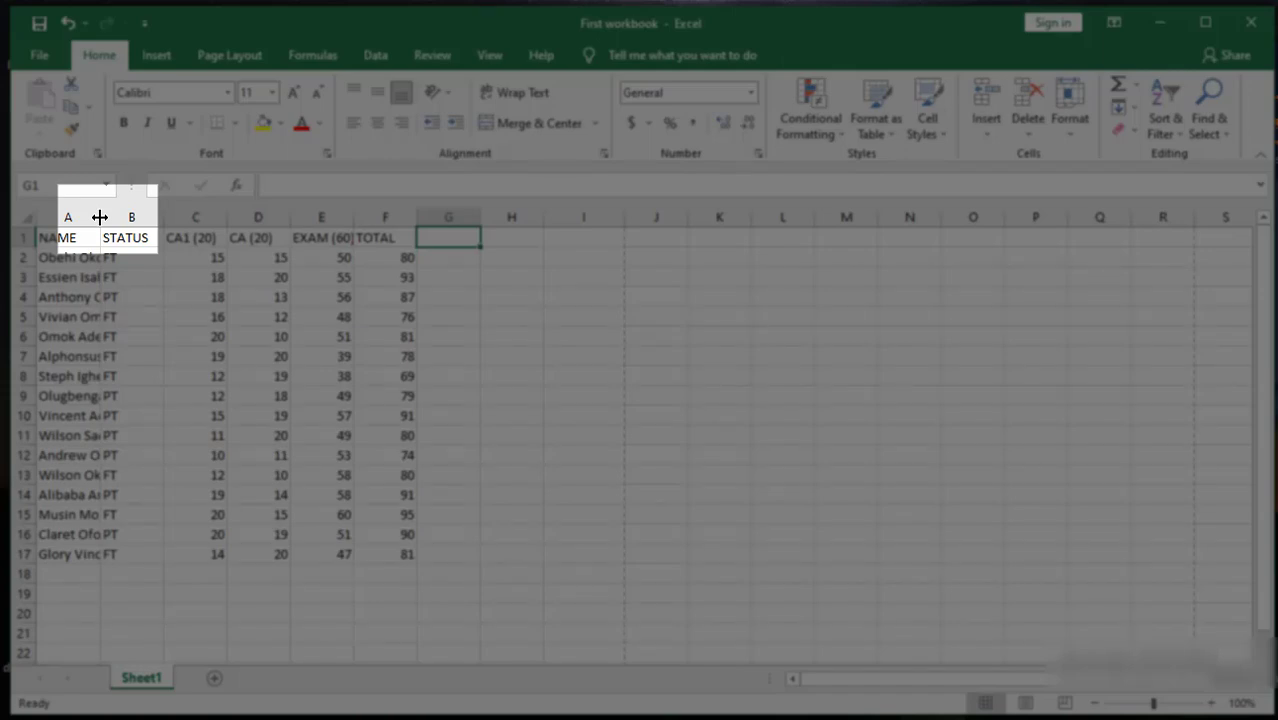
- Widen column A until every full name fits, then return to cell A1
left_click_drag(100, 217, 125, 224)
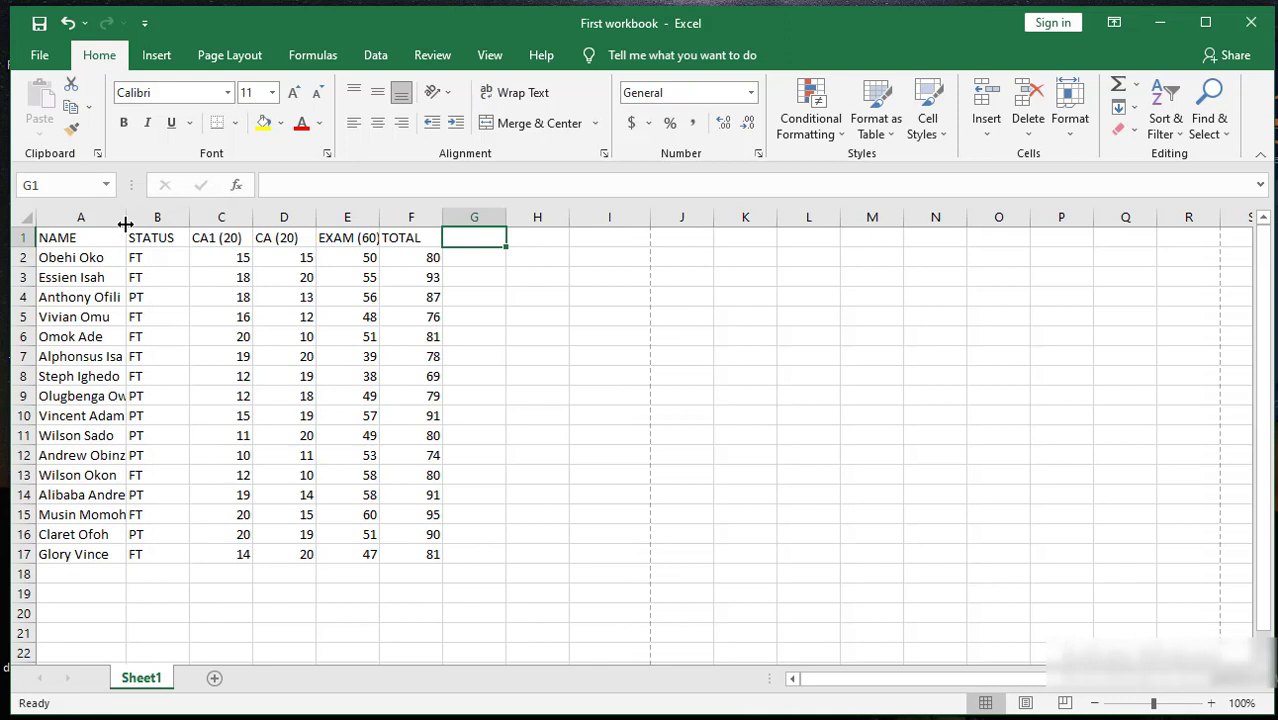
left_click_drag(125, 224, 165, 227)
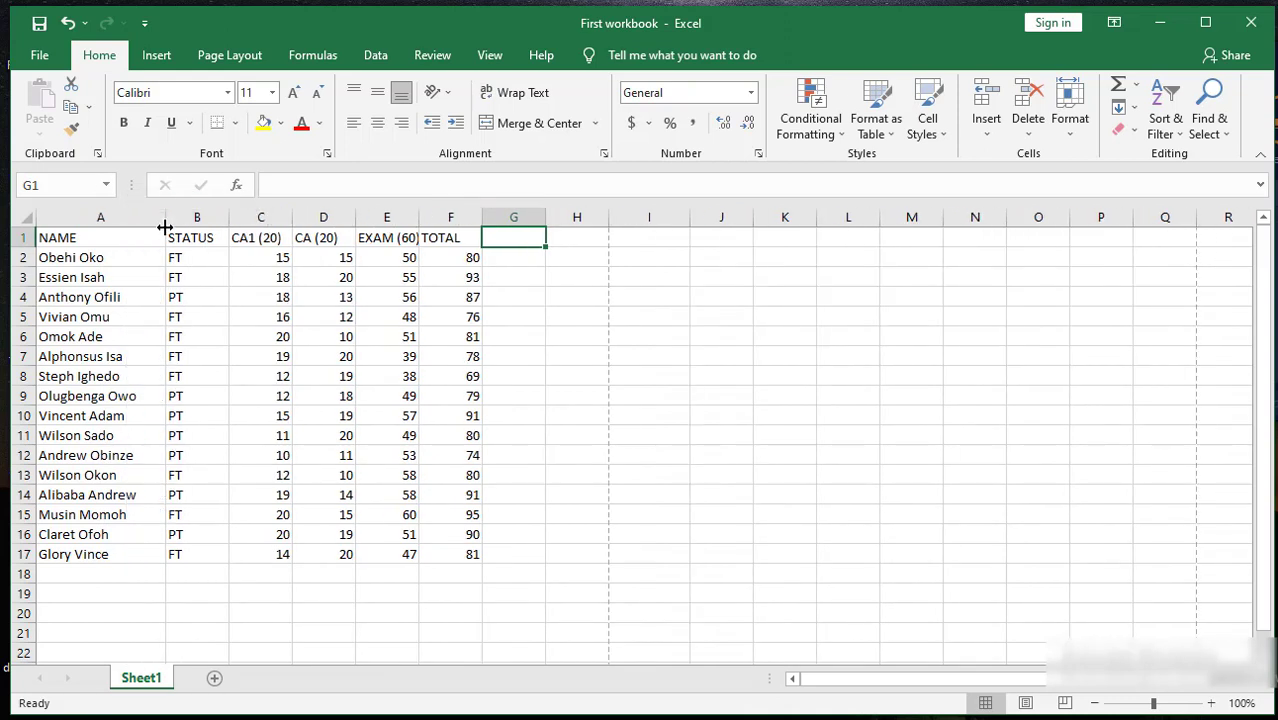
key("ctrl+Home")
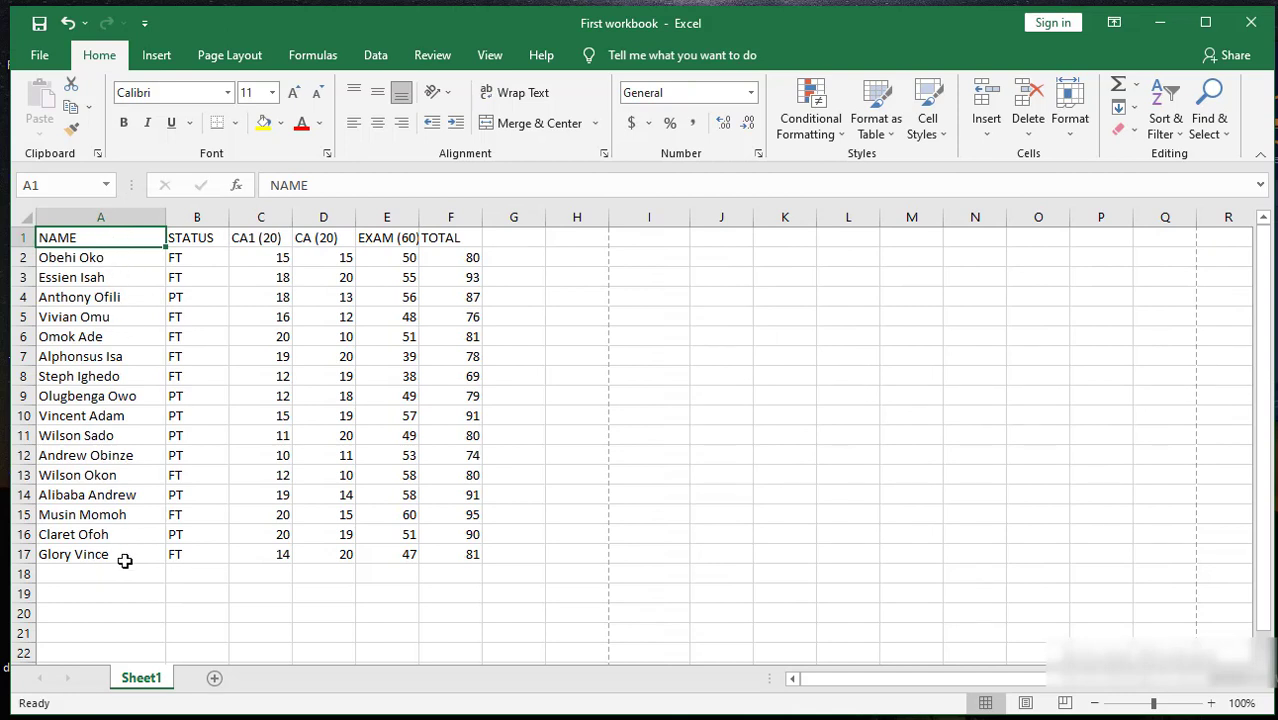
- Widen column E slightly so that the heading "EXAM (60)" fits, then deselect the heading cell
left_click(399, 217)
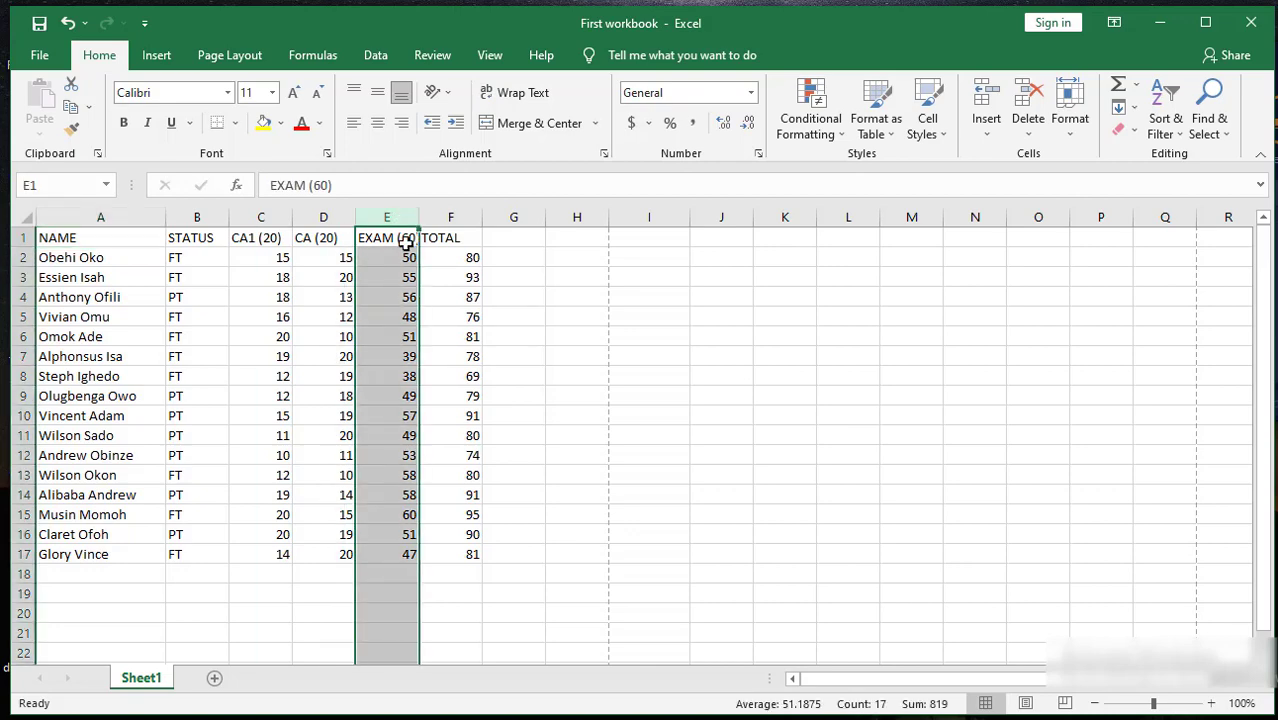
left_click(406, 240)
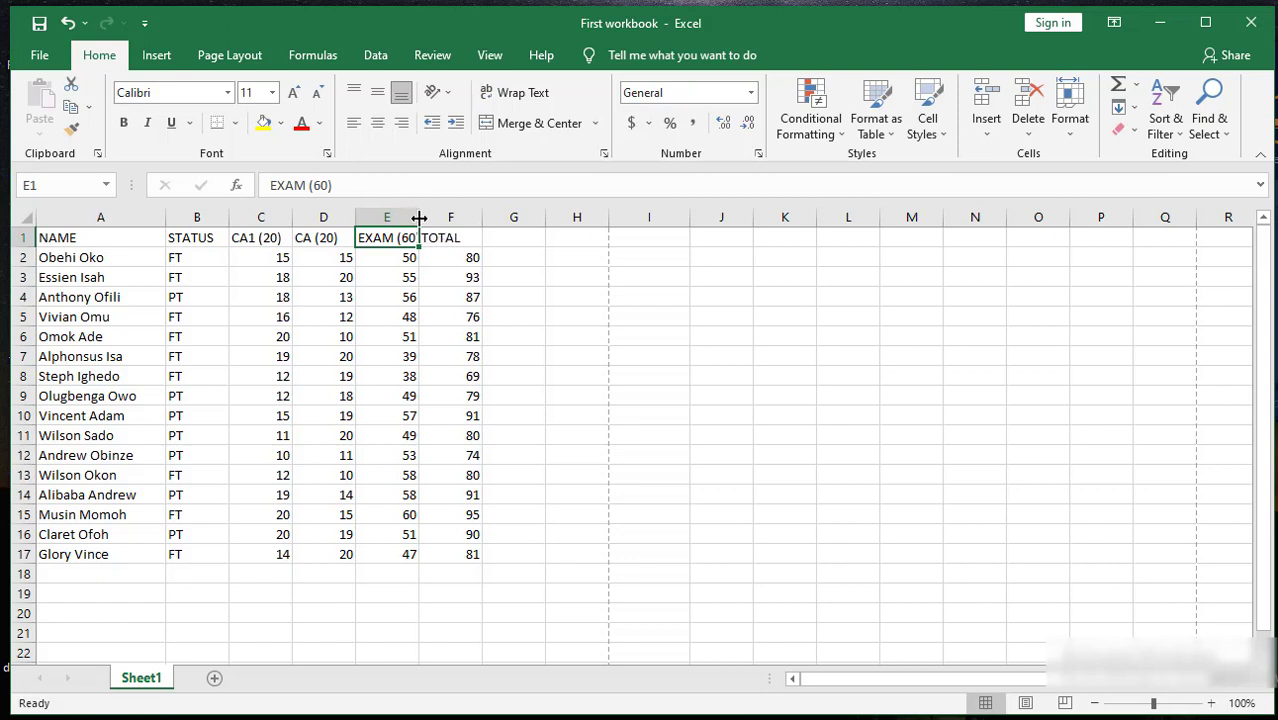
left_click_drag(419, 217, 423, 219)
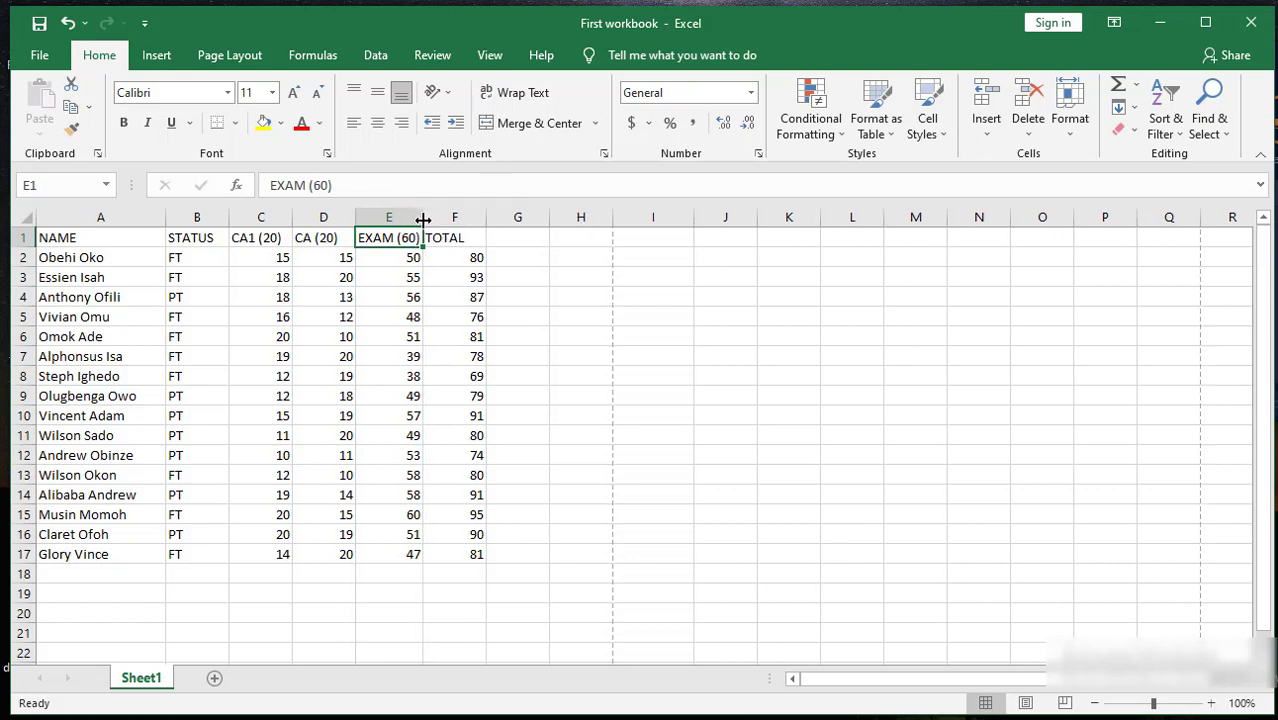
left_click(528, 317)
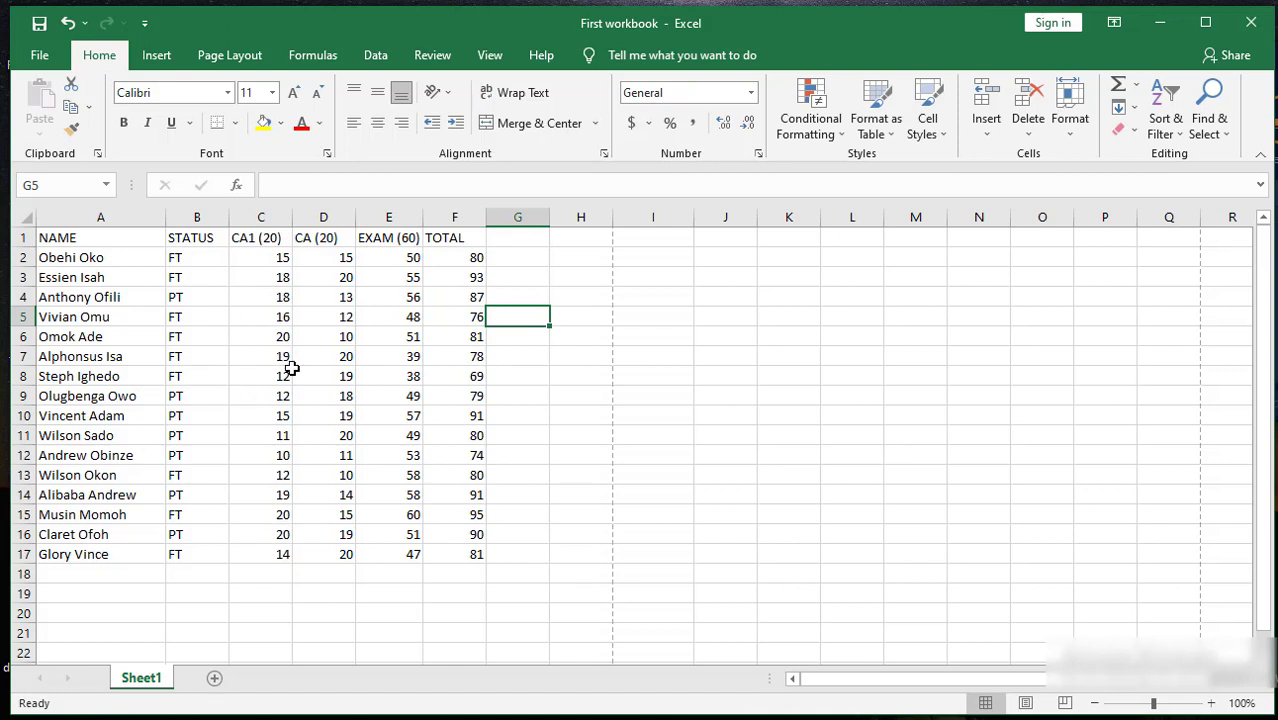
- Insert a new blank column before the NAME column
left_click(76, 297)
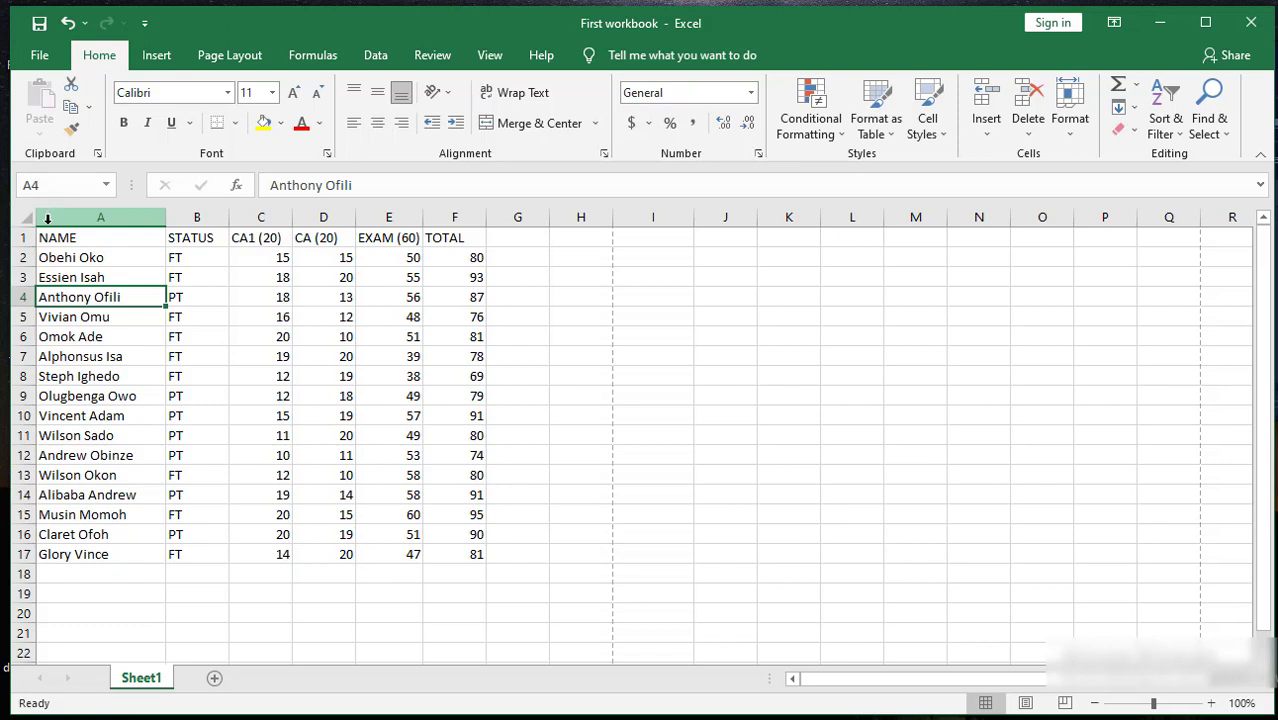
right_click(48, 221)
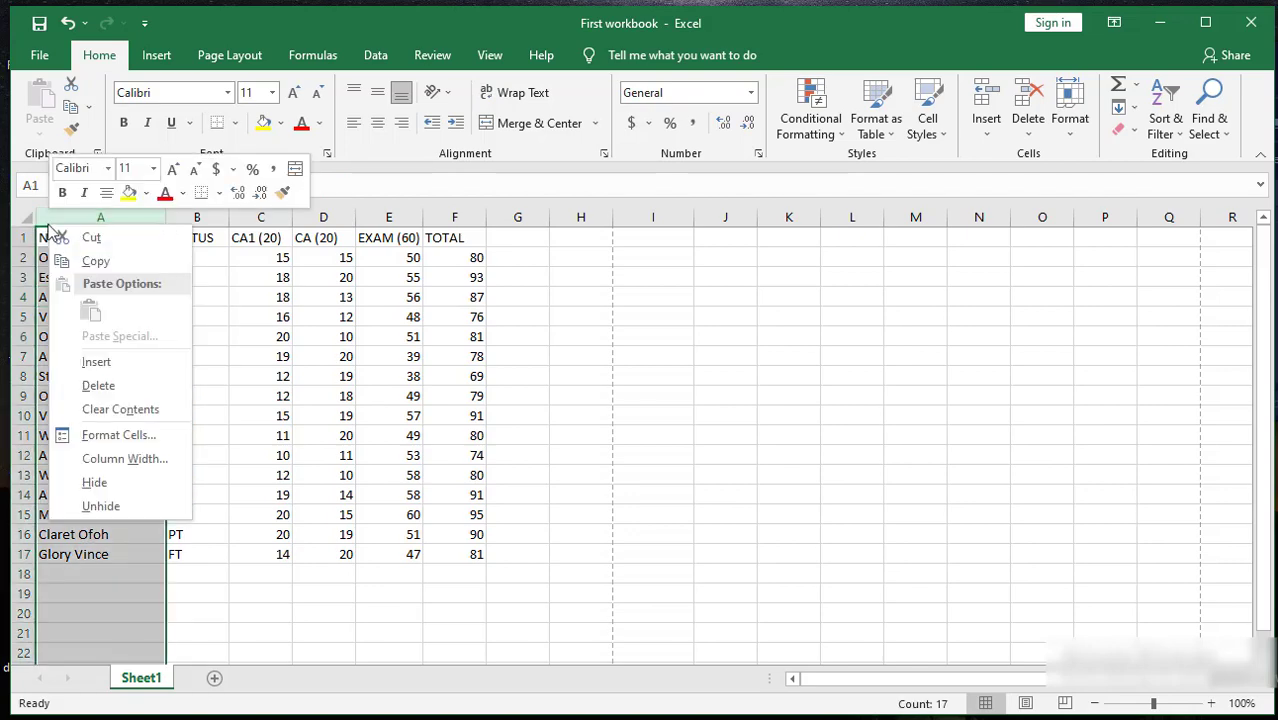
left_click(96, 362)
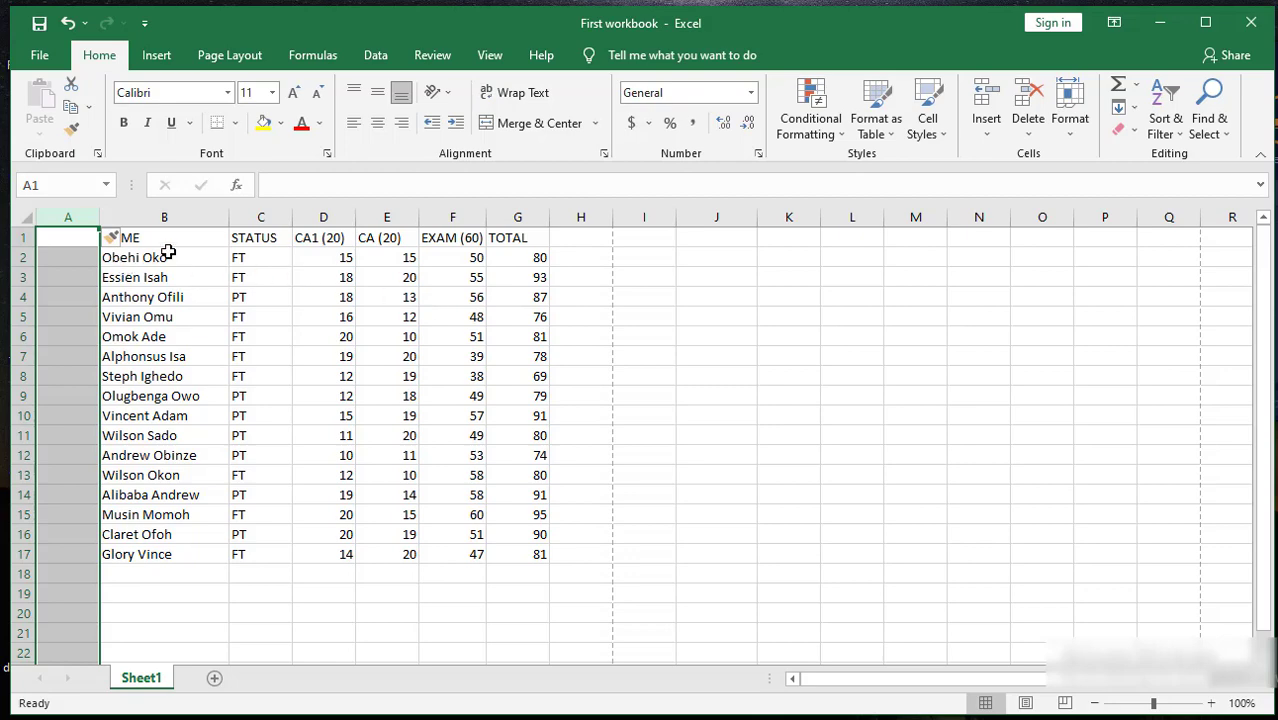
- Enter the record codes "S001" in cell A2 and "S002" in cell A3
double_click(97, 257)
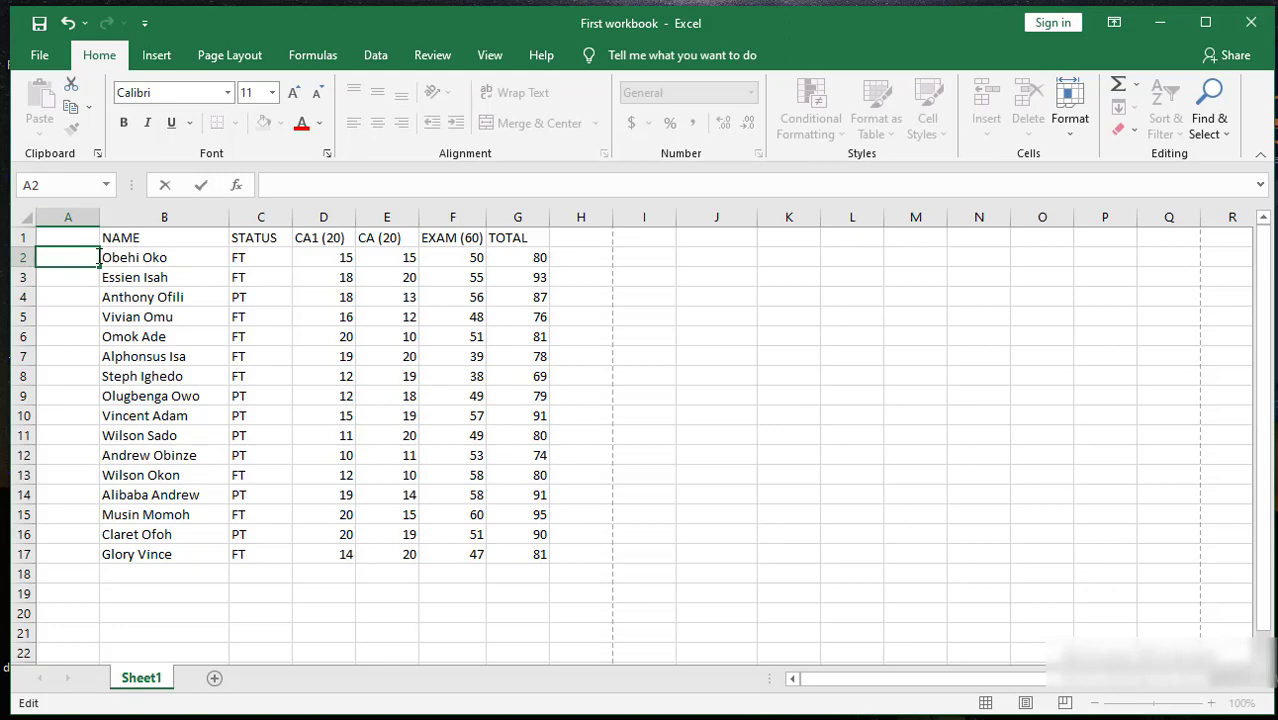
type("S001")
left_click(70, 278)
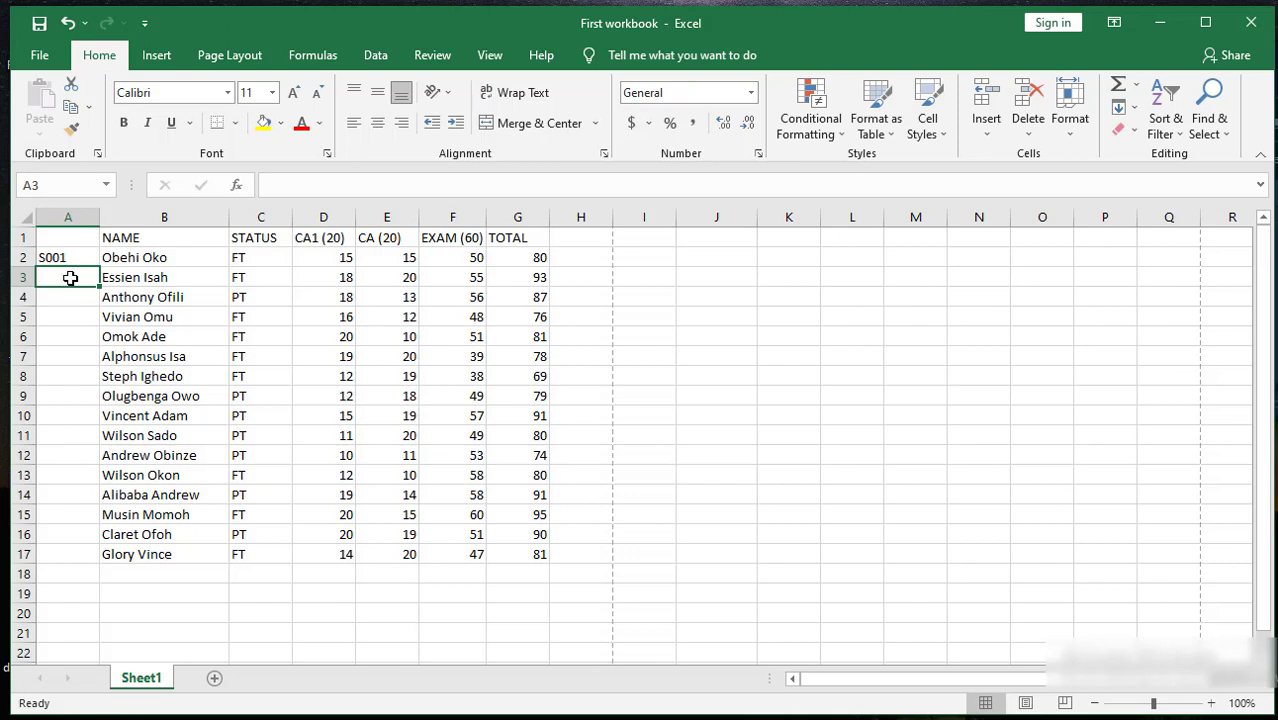
type("S00")
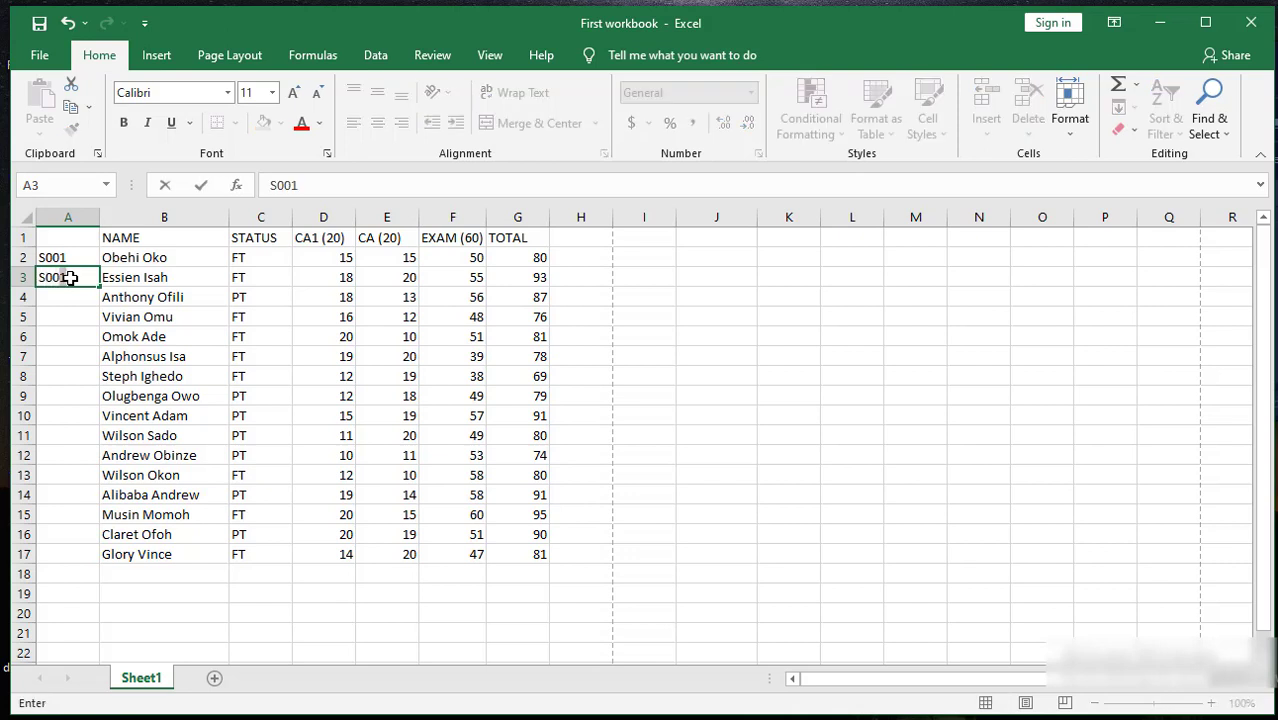
type("2")
- Fill the code series from cell A3 down to A17 so that it ends at S016, then clear the selection
left_click(94, 259)
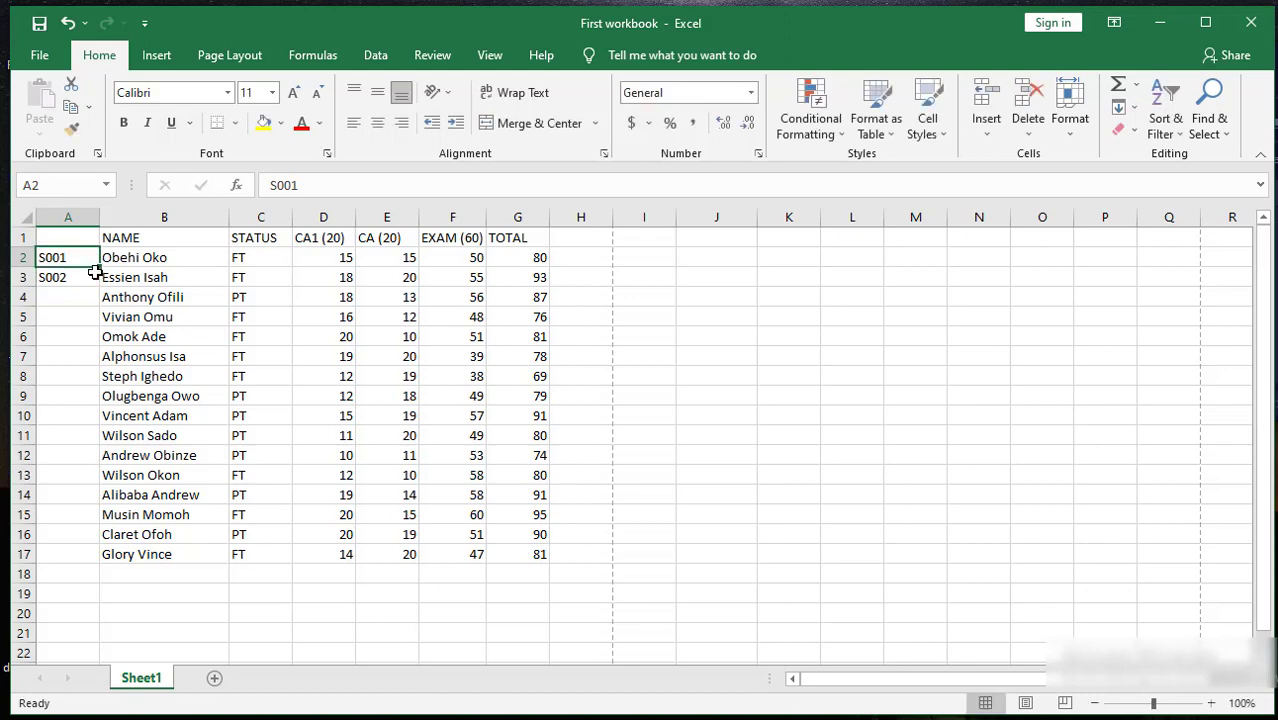
left_click(94, 272)
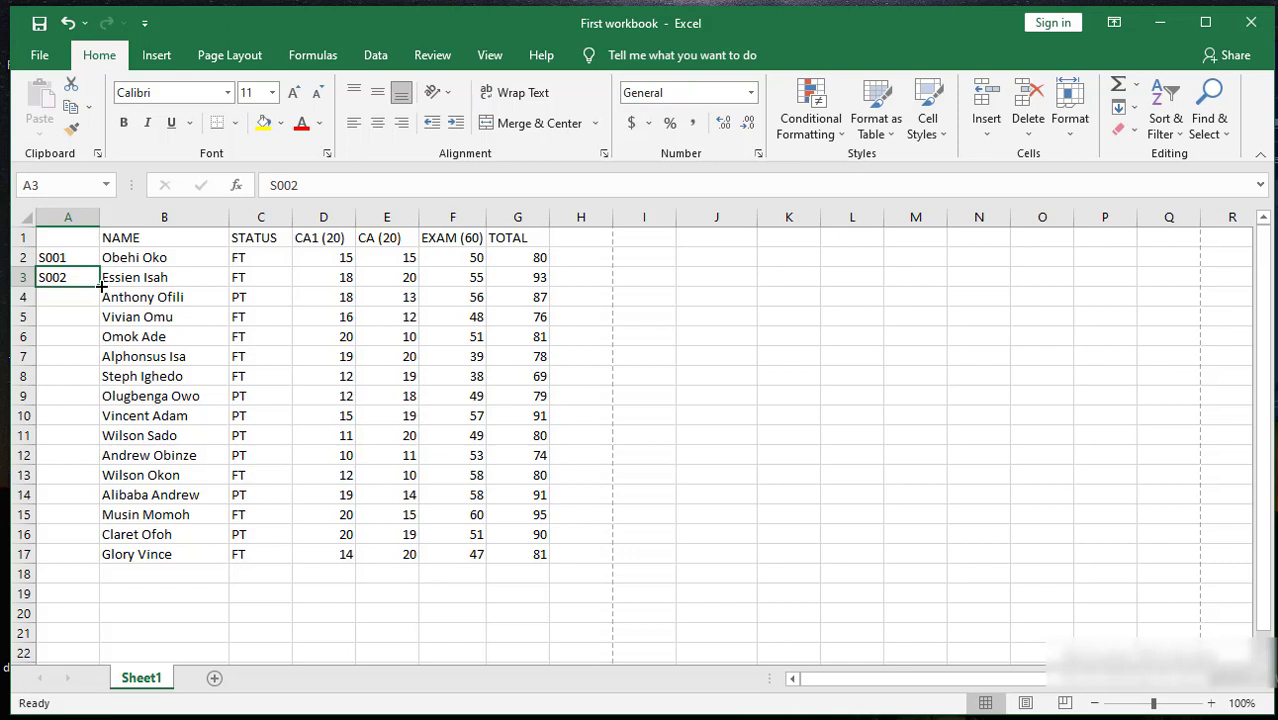
left_click_drag(101, 287, 63, 564)
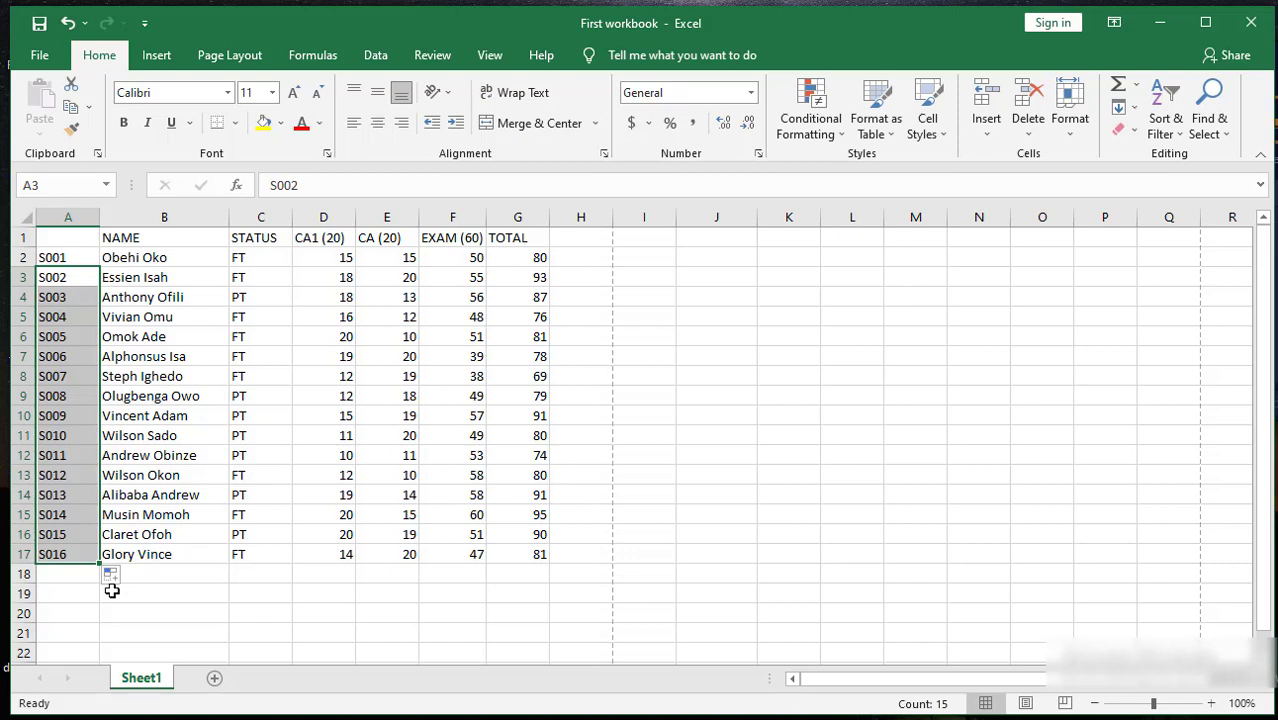
left_click(260, 594)
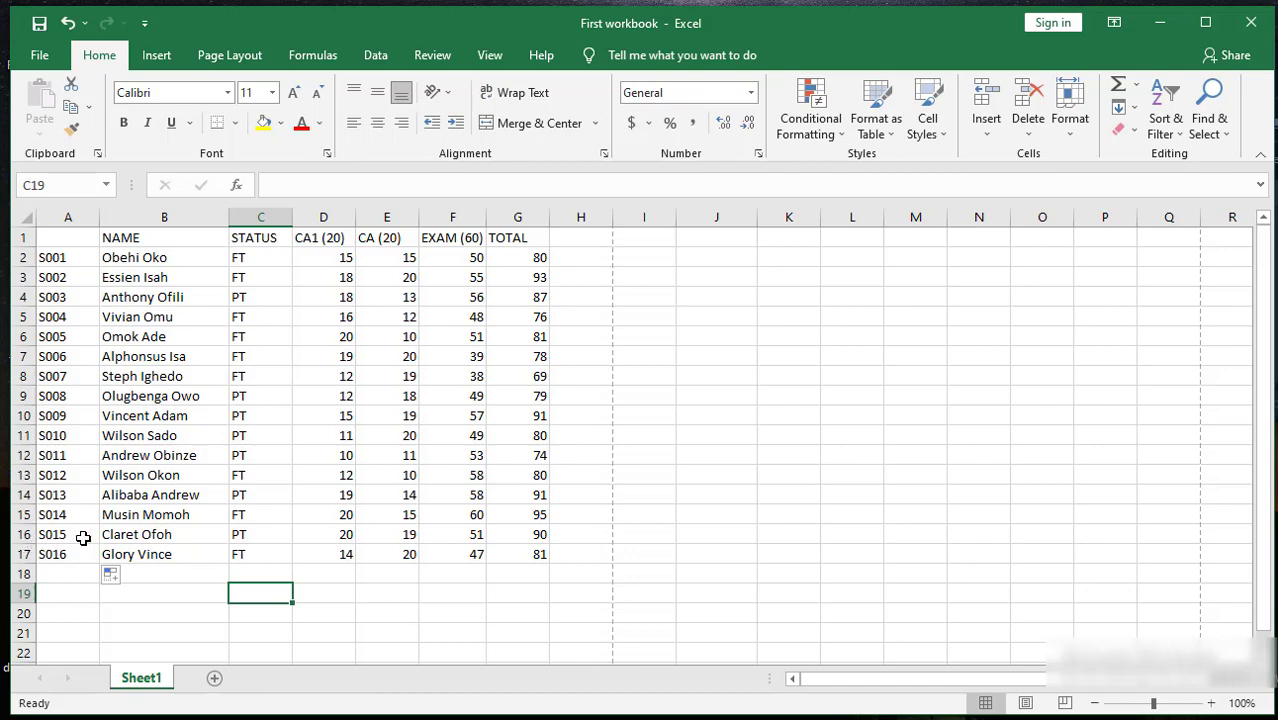
- Insert a blank row above row 17, then undo the insertion
left_click(22, 534)
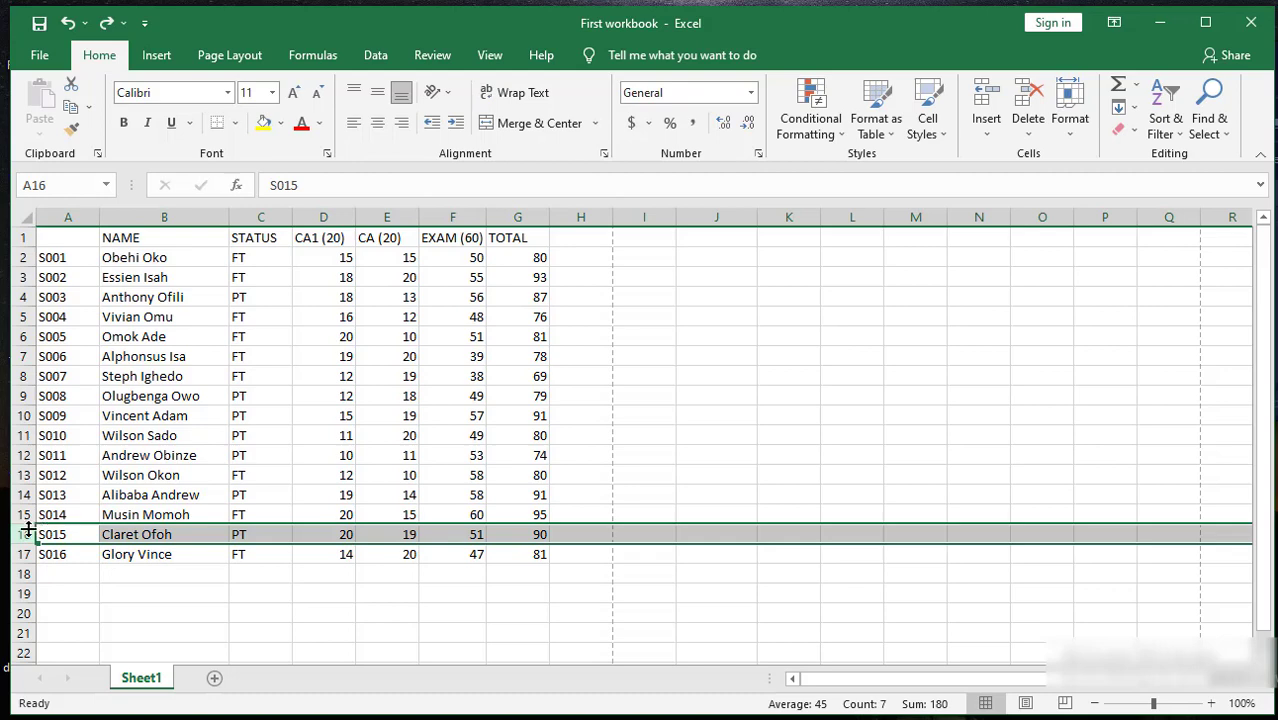
left_click(25, 555)
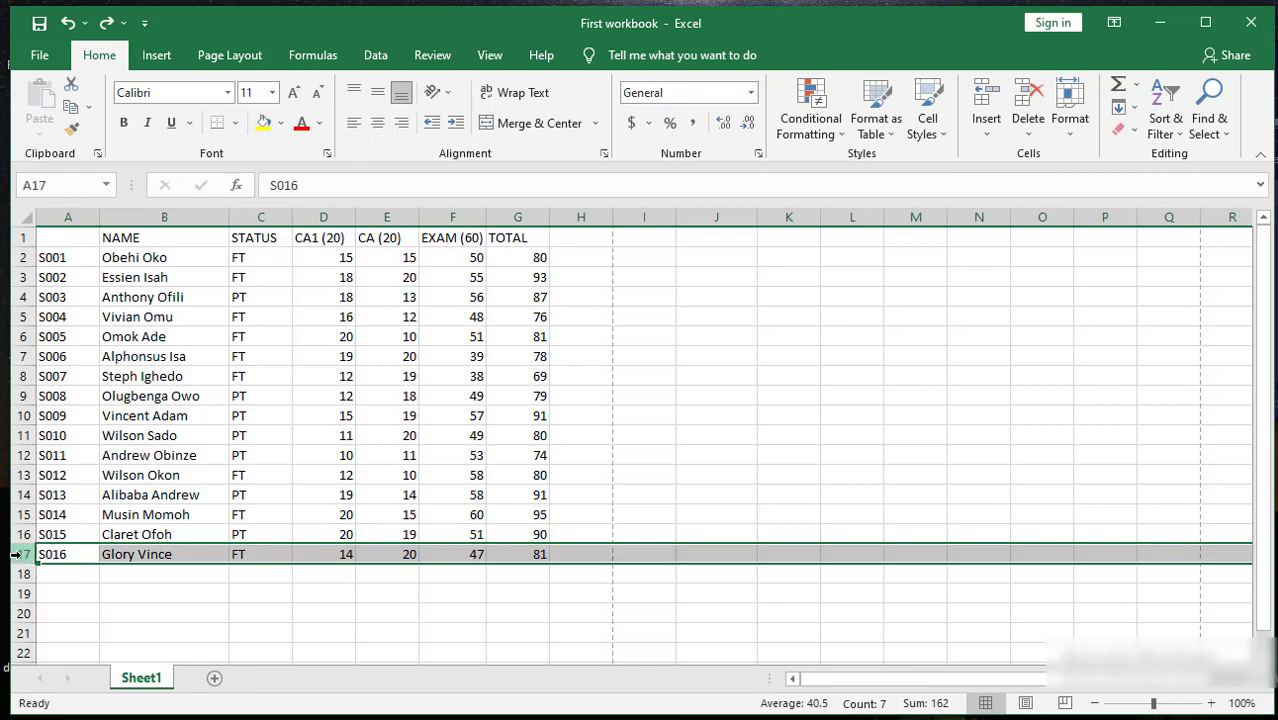
right_click(21, 555)
left_click(95, 398)
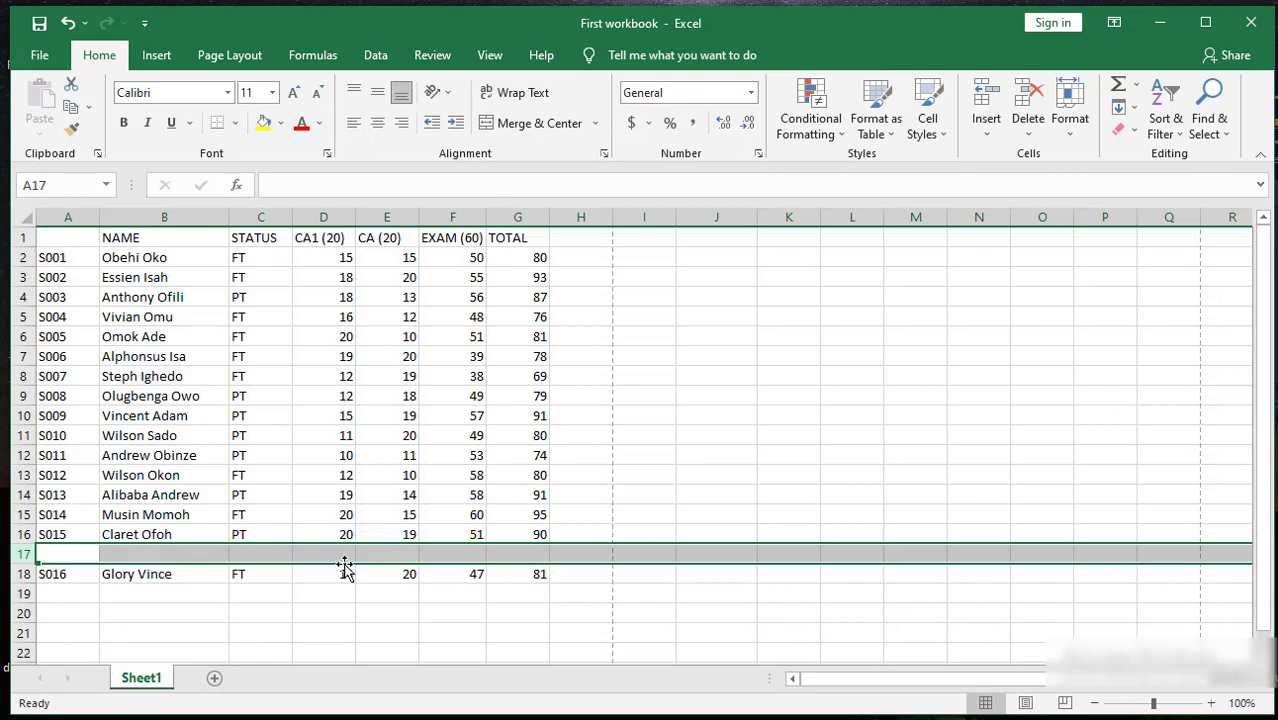
key("ctrl+z")
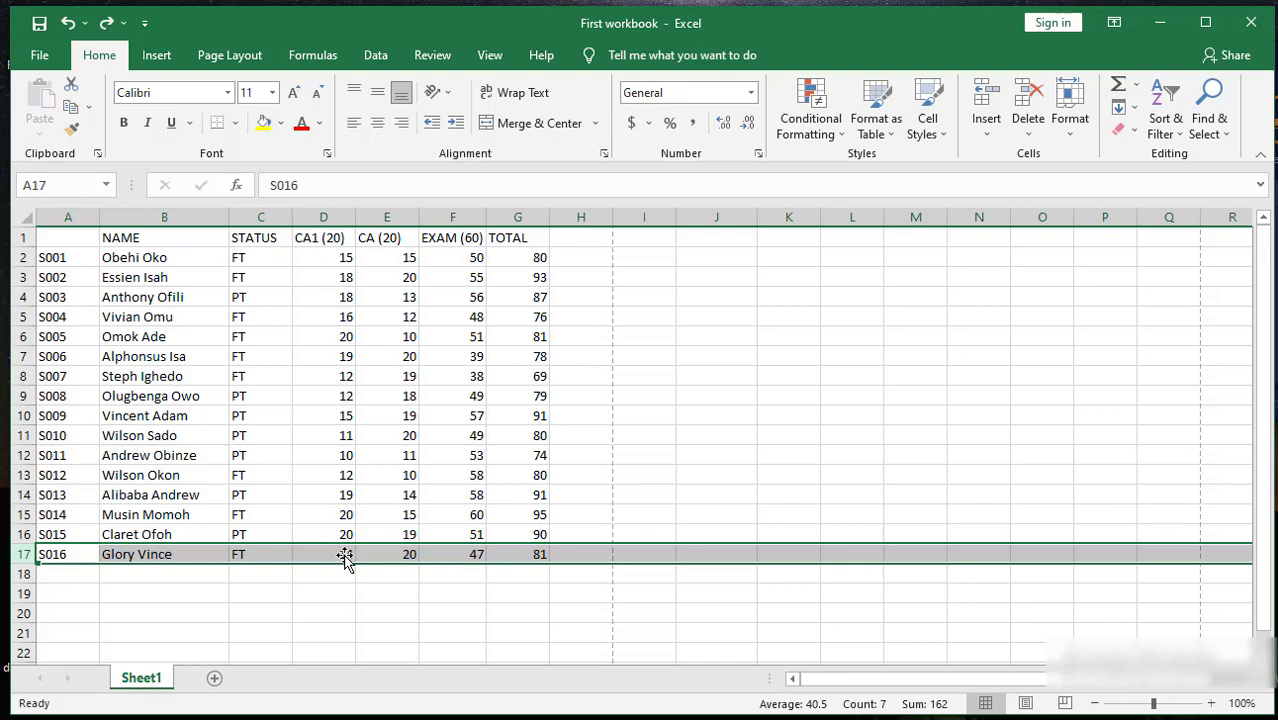
left_click(259, 217)
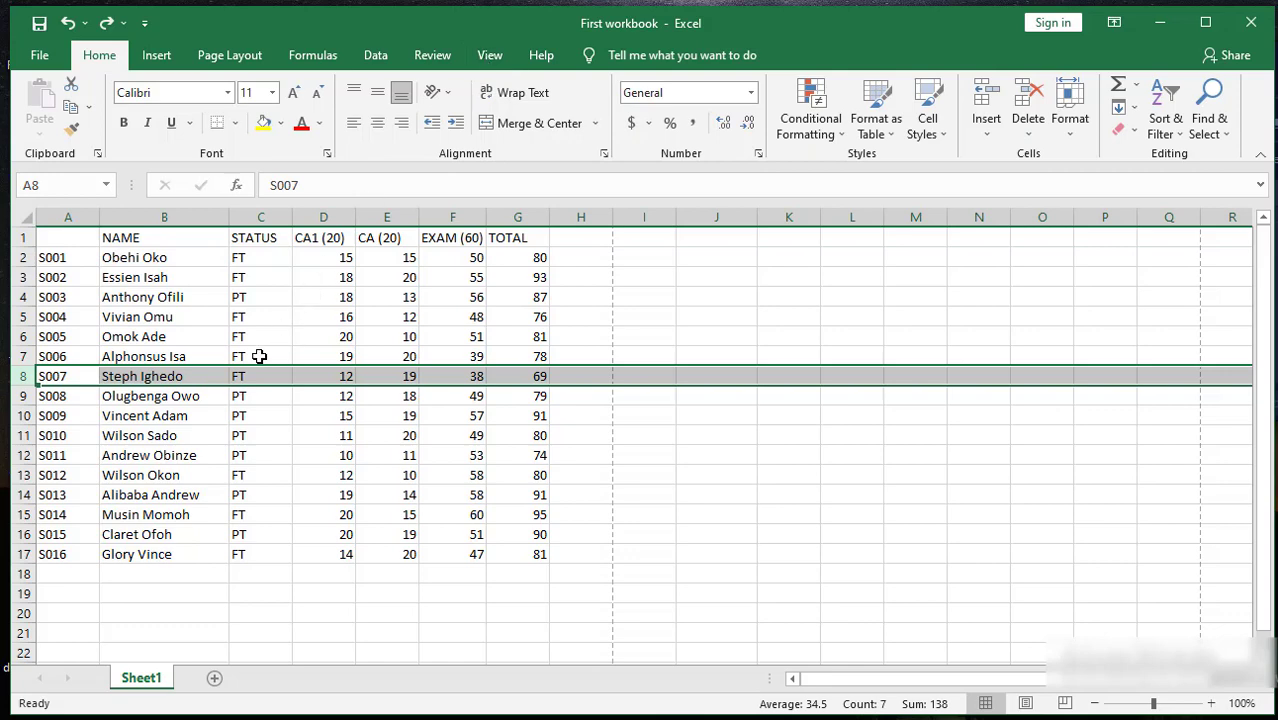
left_click(262, 399)
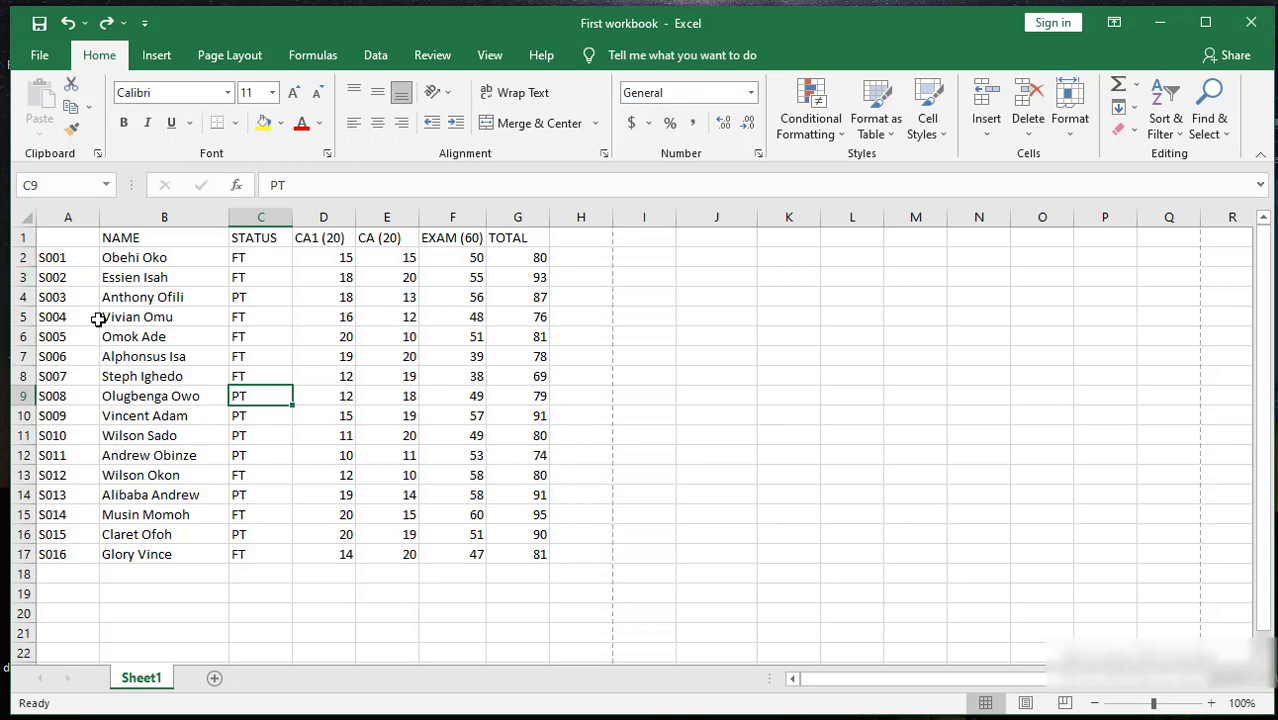
- Format header row 1 with font size 12, bold and the Automatic font colour
left_click(22, 238)
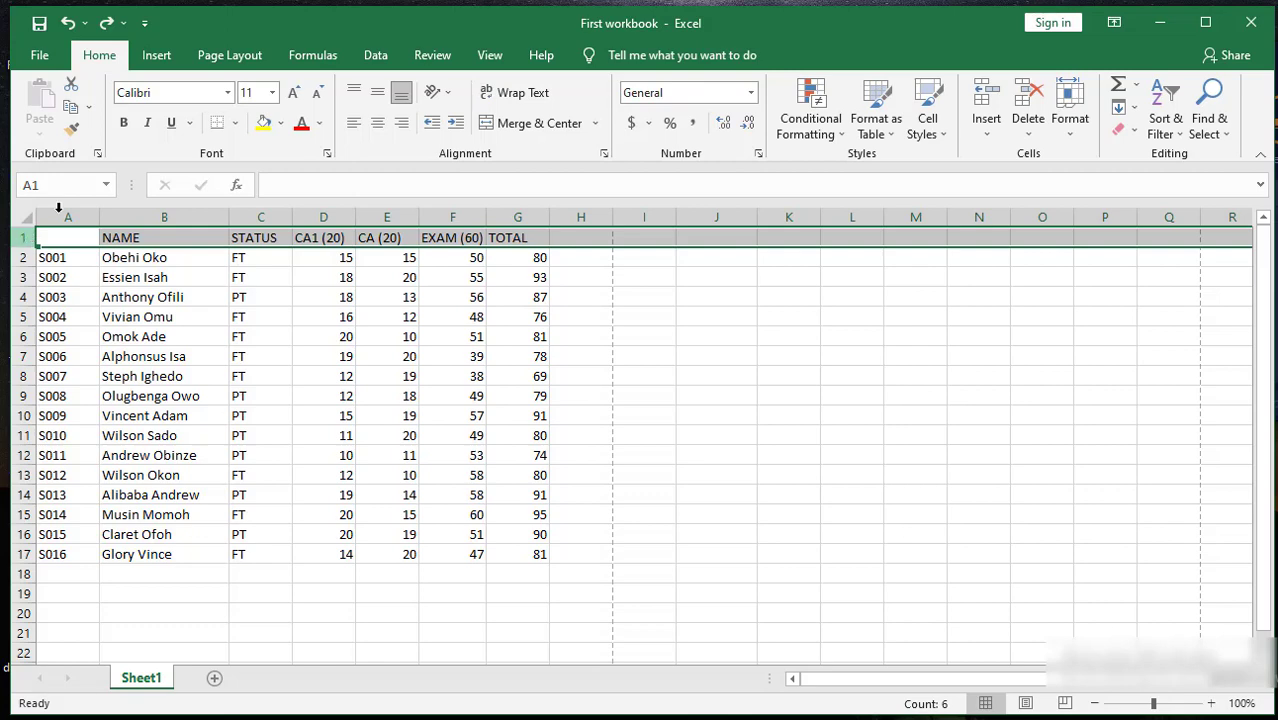
left_click(273, 93)
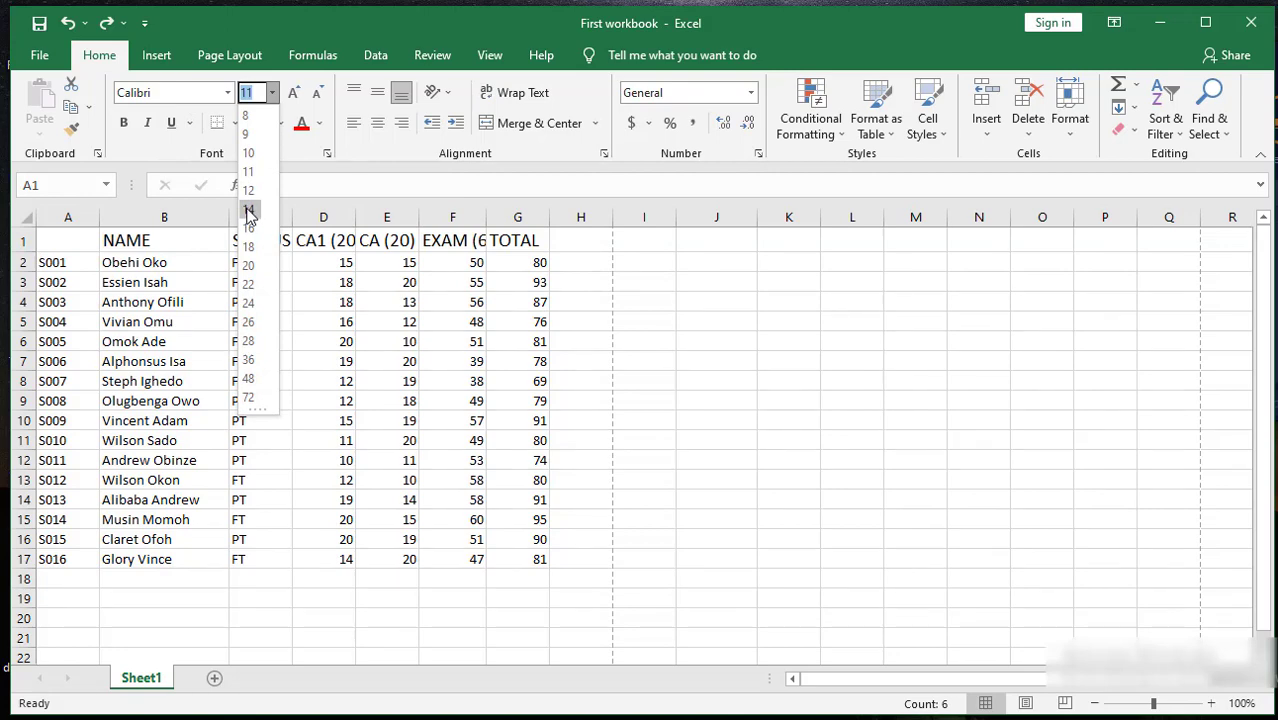
left_click(249, 190)
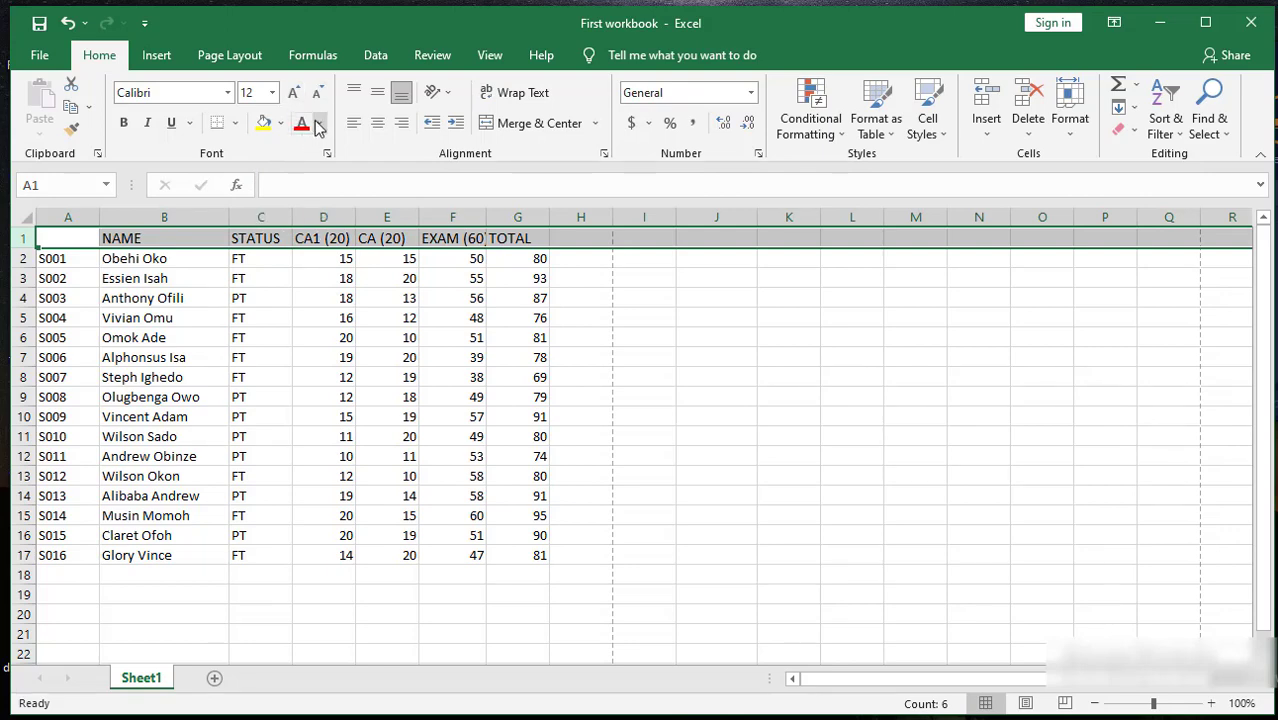
left_click(125, 123)
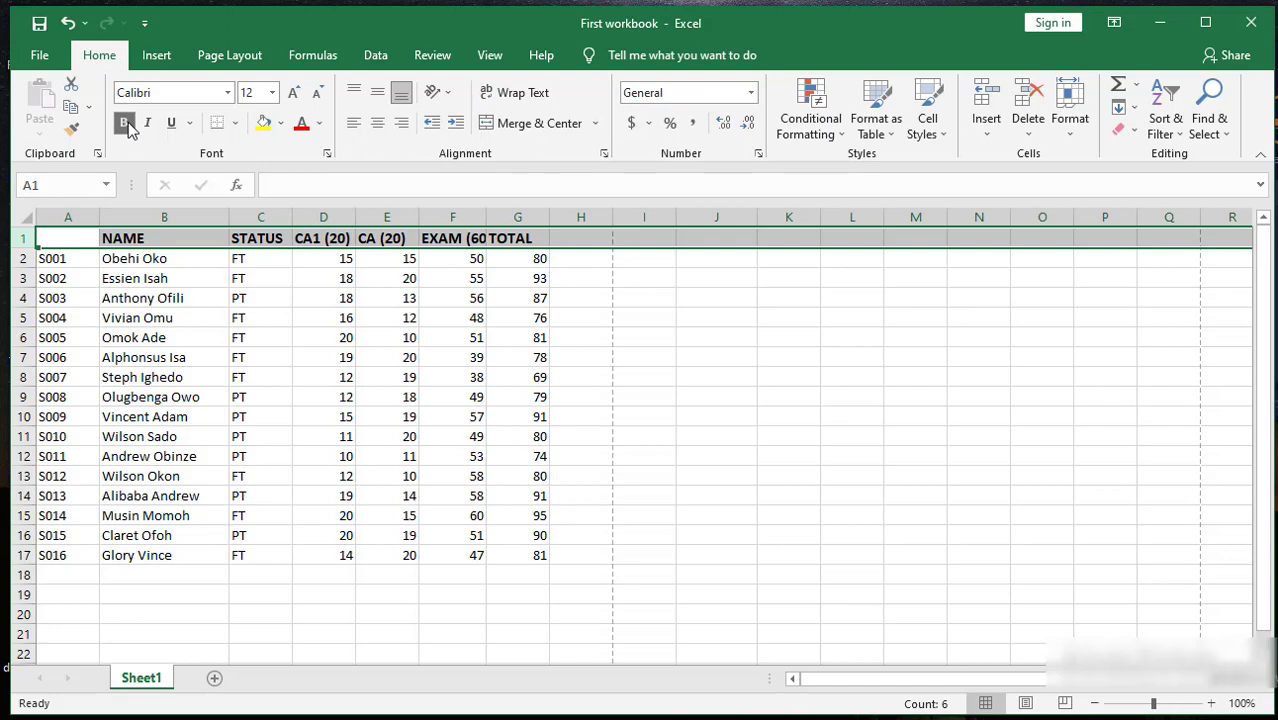
left_click(321, 123)
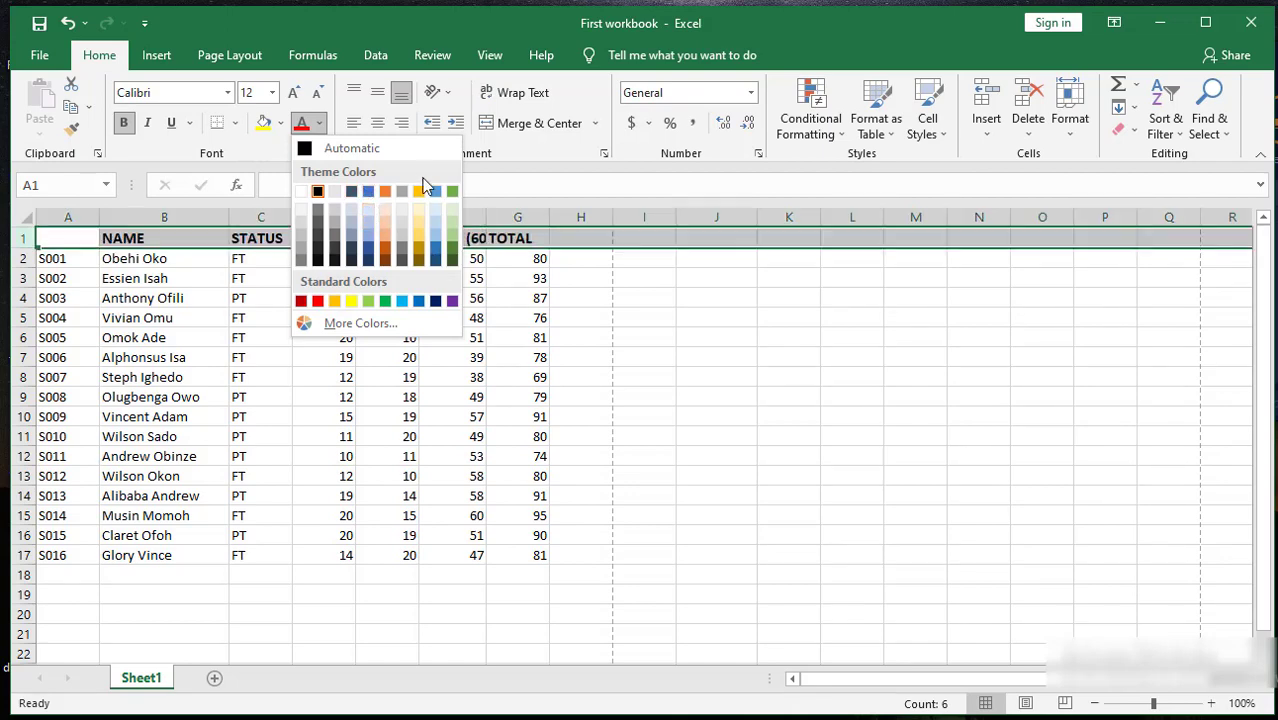
left_click(366, 150)
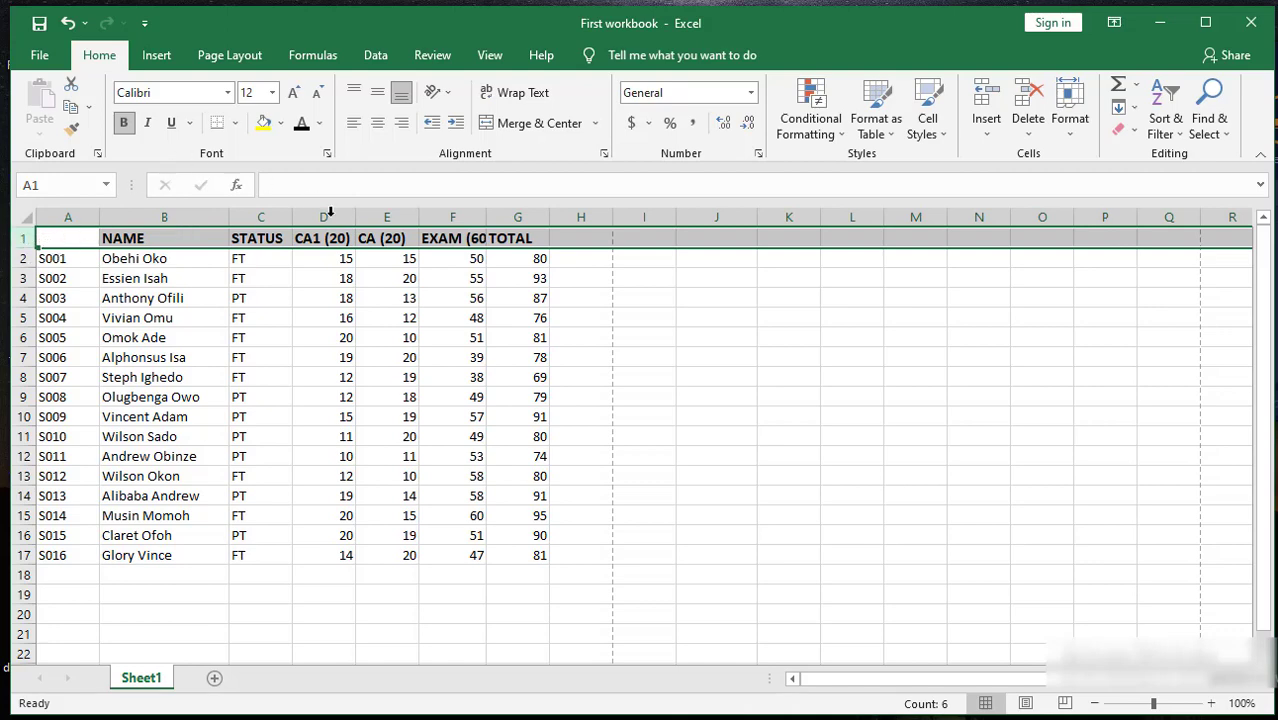
- Widen column F slightly so that the whole "EXAM (60)" heading fits, then deselect it
left_click(390, 236)
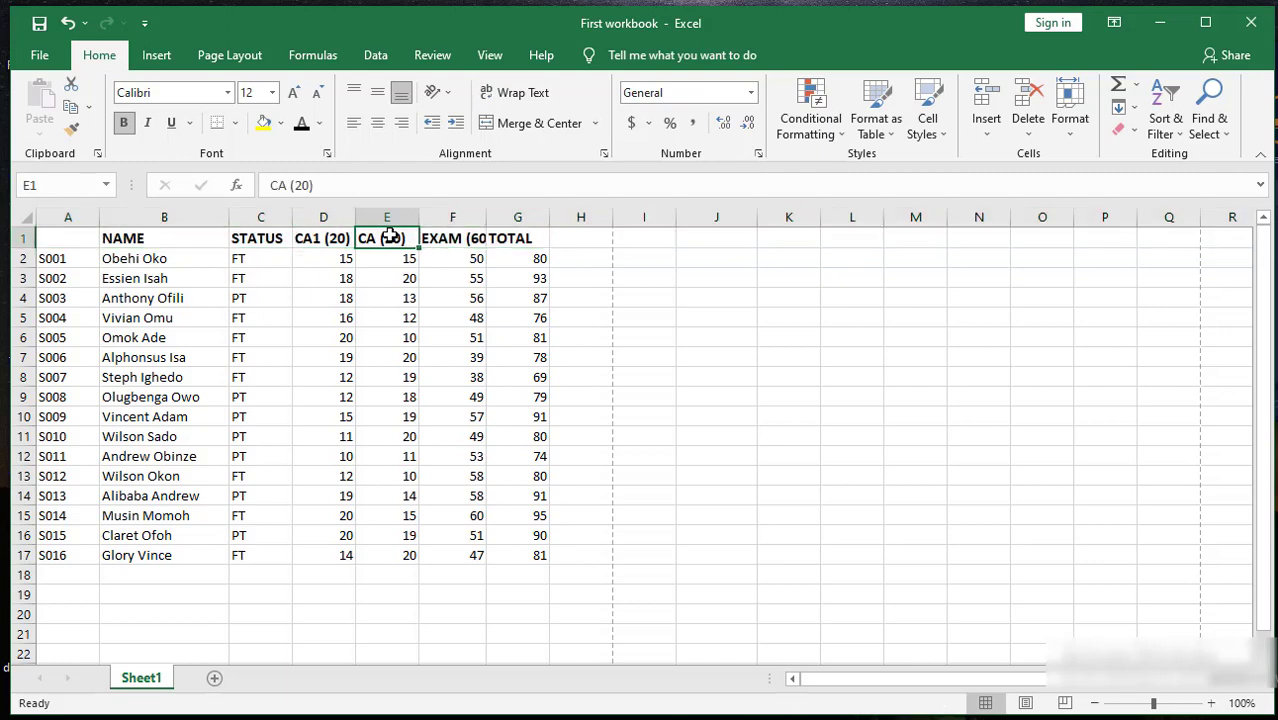
left_click(467, 237)
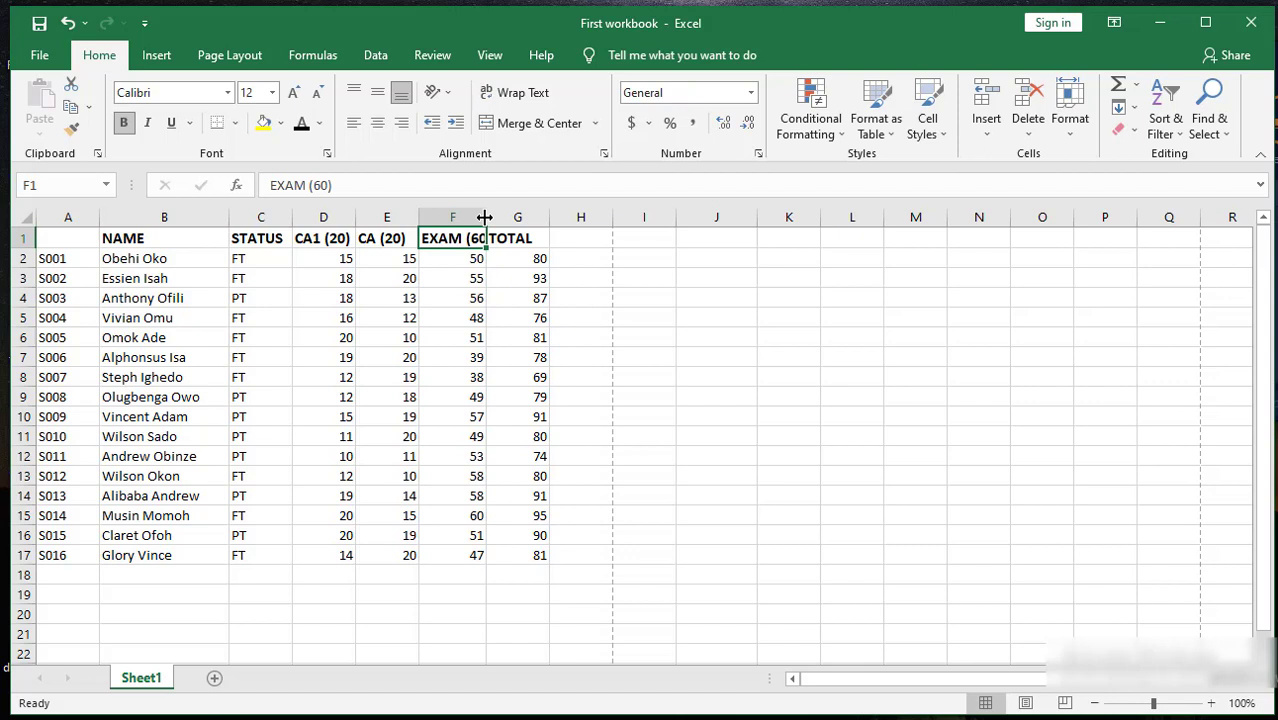
left_click_drag(484, 217, 497, 217)
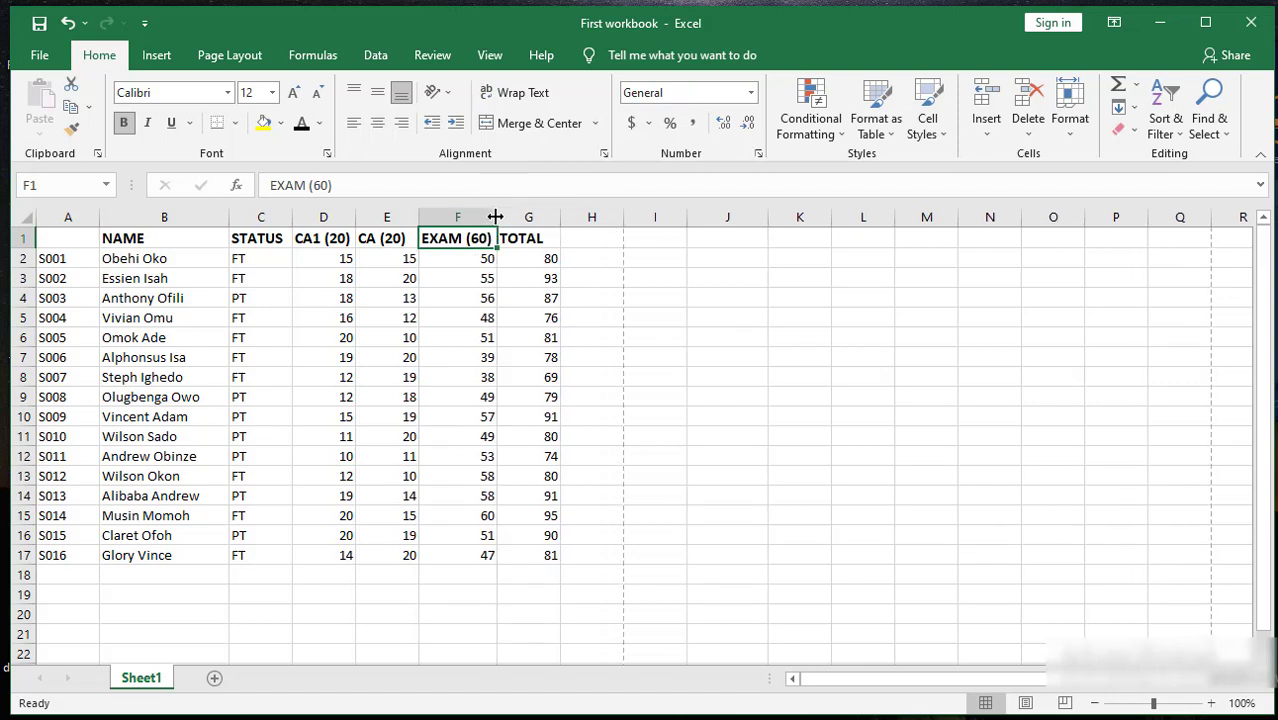
left_click(456, 342)
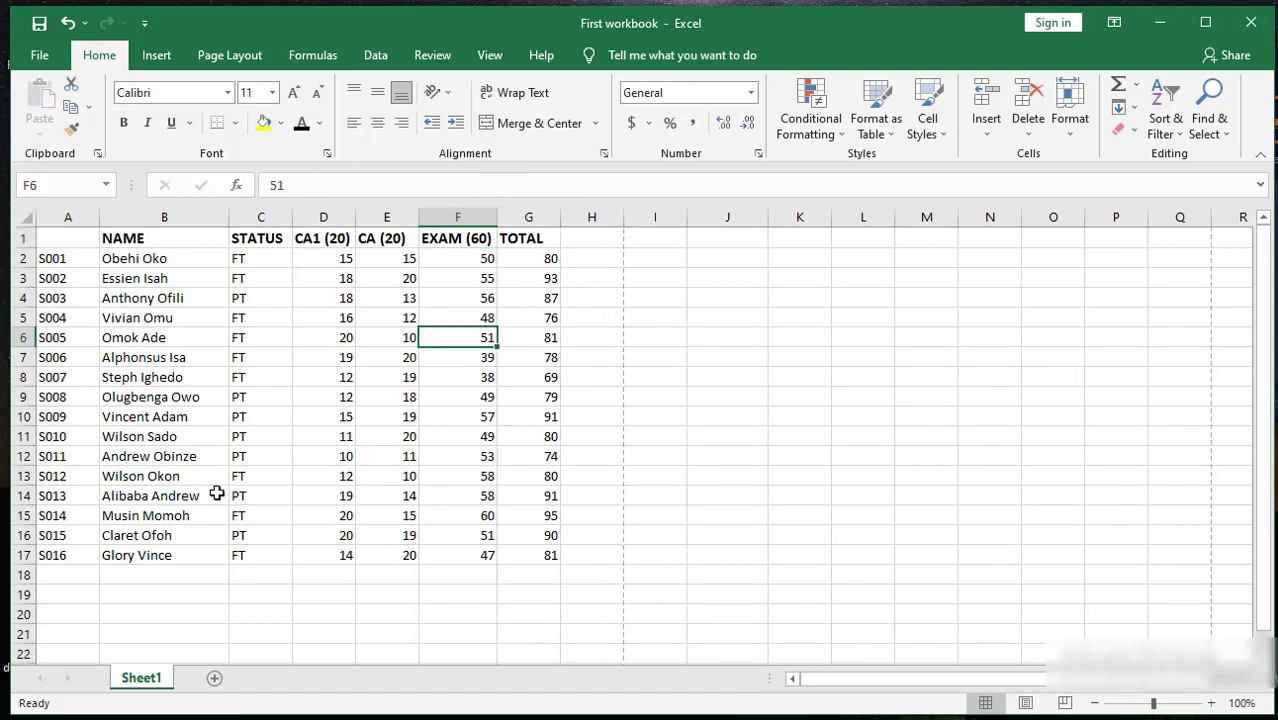
left_click(201, 609)
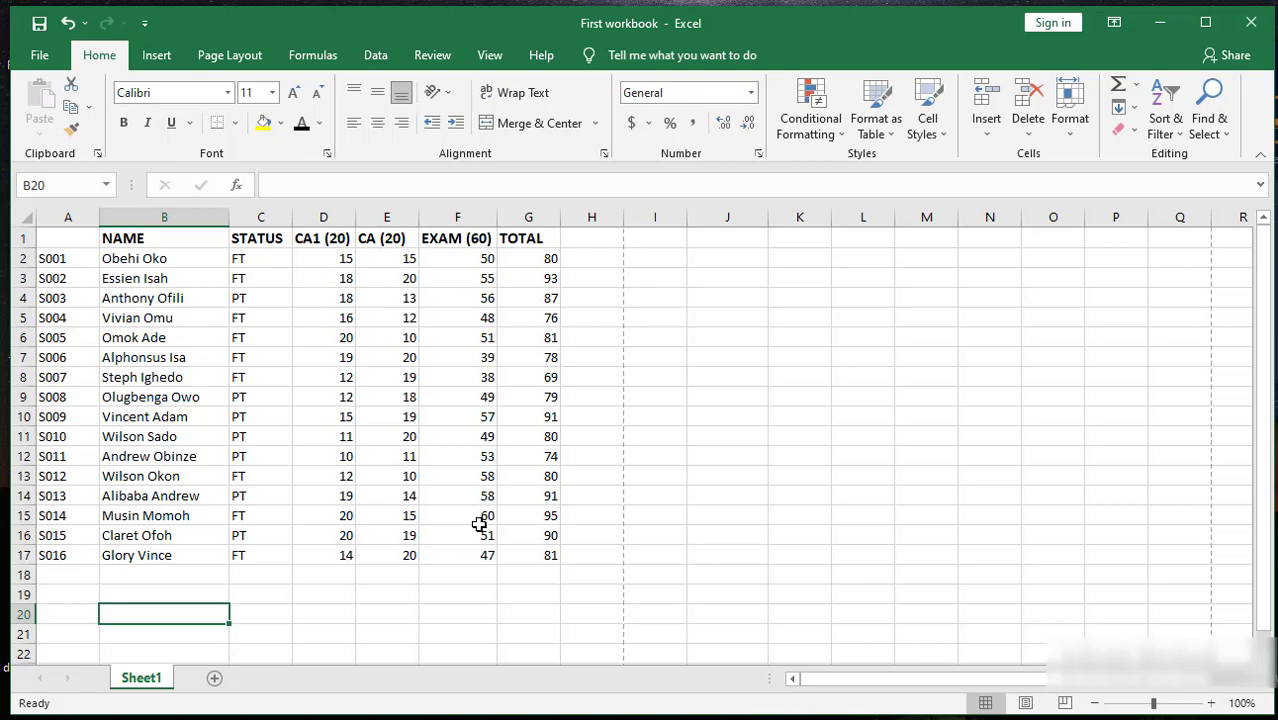
- Set the horizontal alignment of the score cells D2:G17 to Left (Indent) in Format Cells, then clear the selection
left_click(312, 261)
key("ctrl+shift+End")
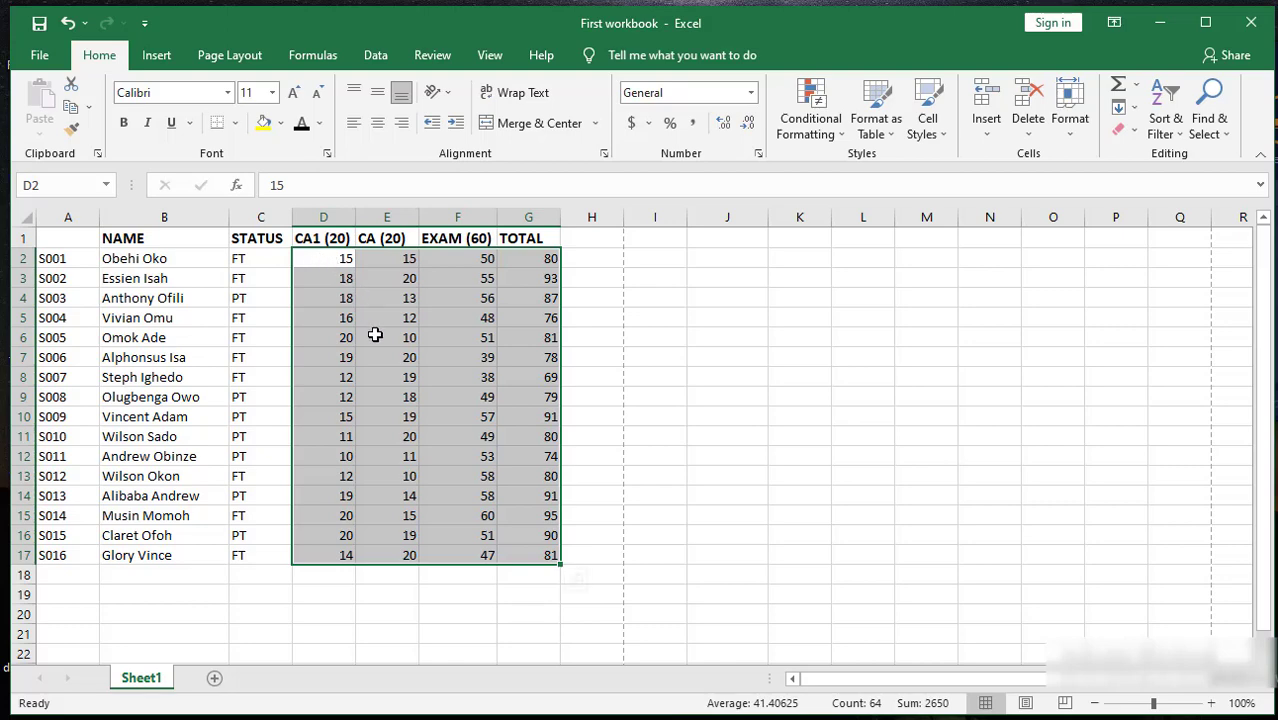
right_click(410, 373)
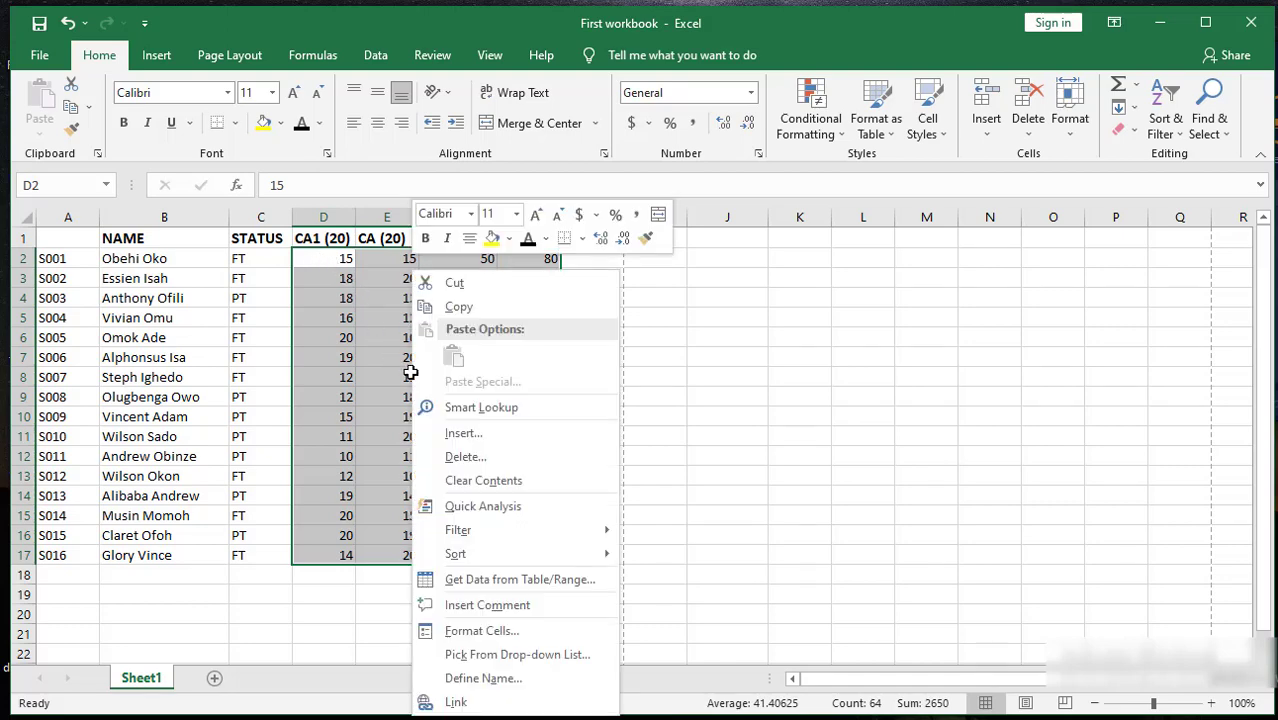
left_click(530, 631)
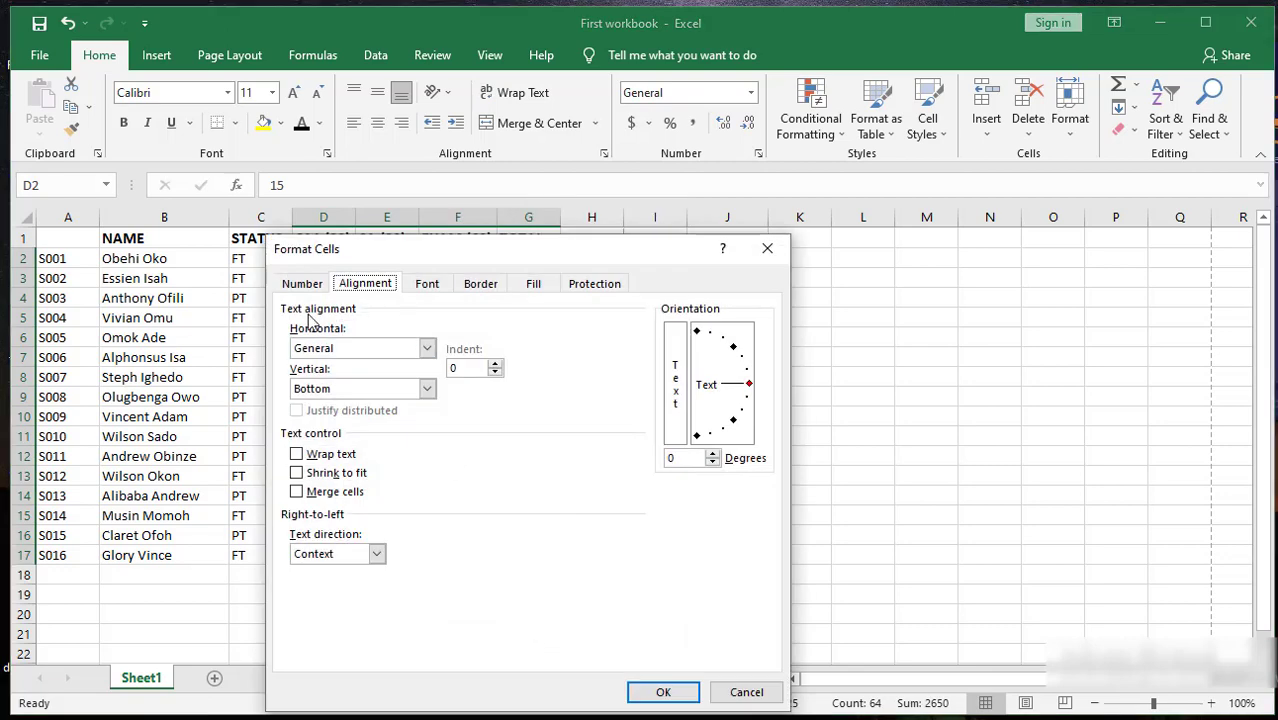
left_click(427, 347)
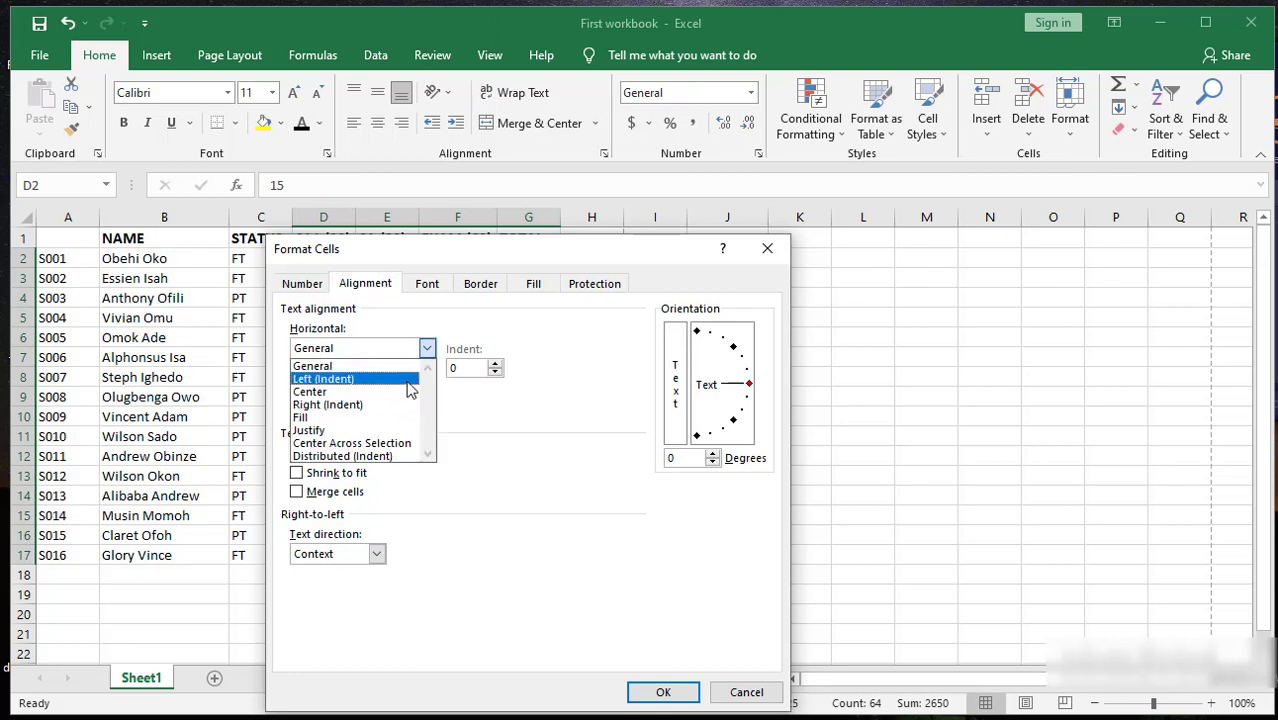
left_click(408, 382)
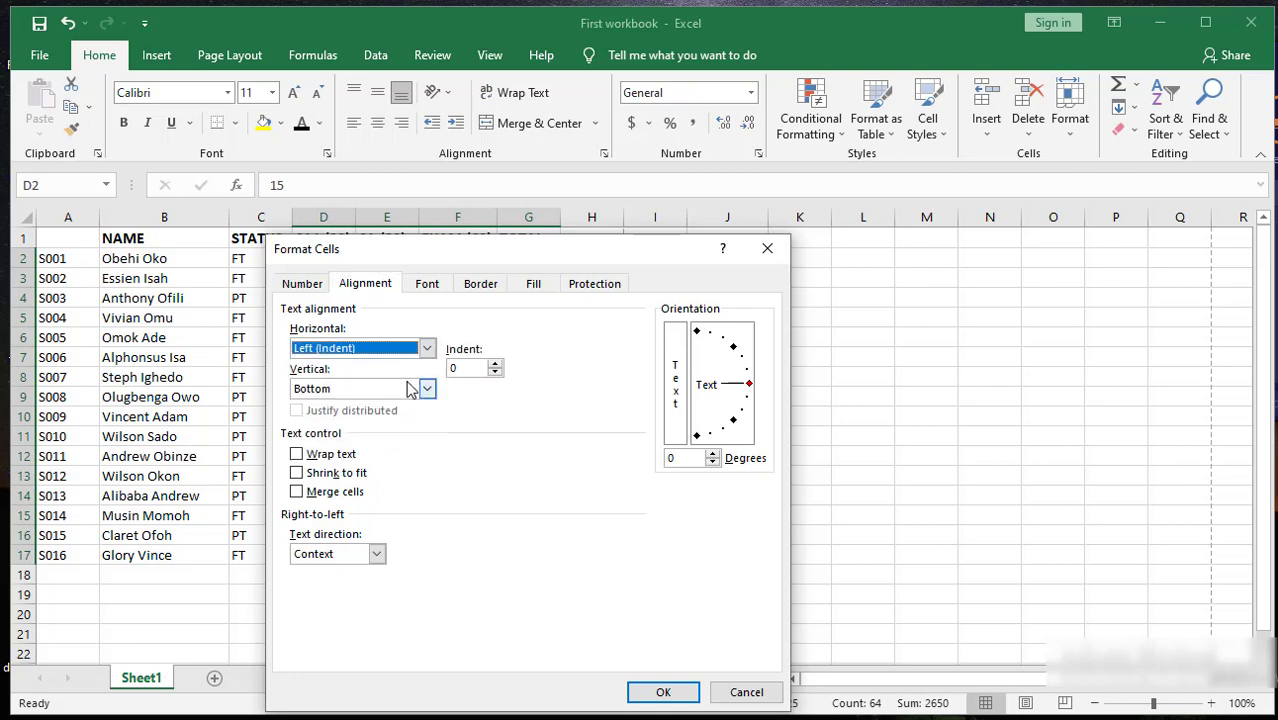
left_click(663, 692)
left_click(751, 590)
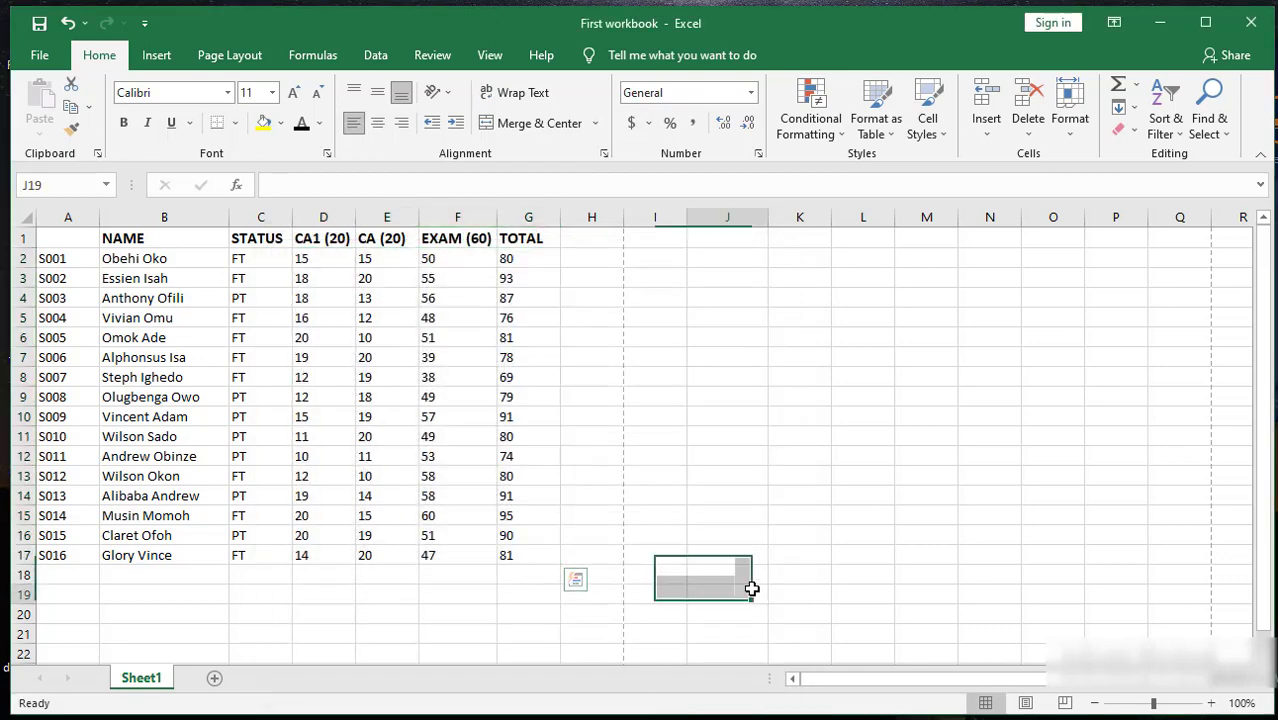